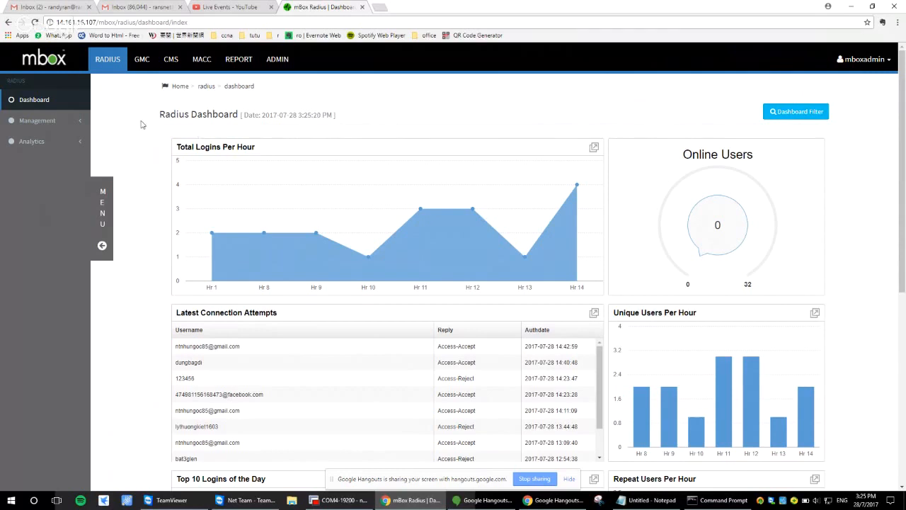
Review the Radius dashboard's login, connection attempt and user charts
left_click(109, 71)
scroll(594, 187, "down", 3)
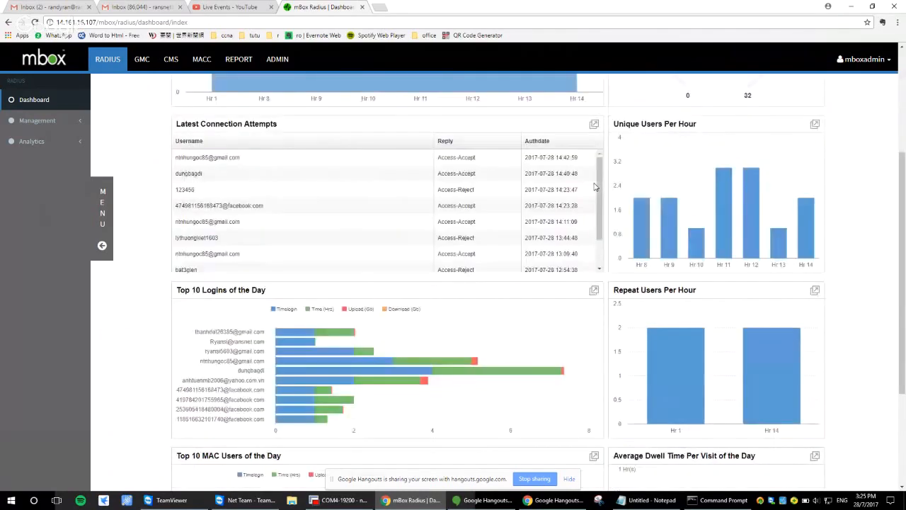
scroll(537, 173, "up", 3)
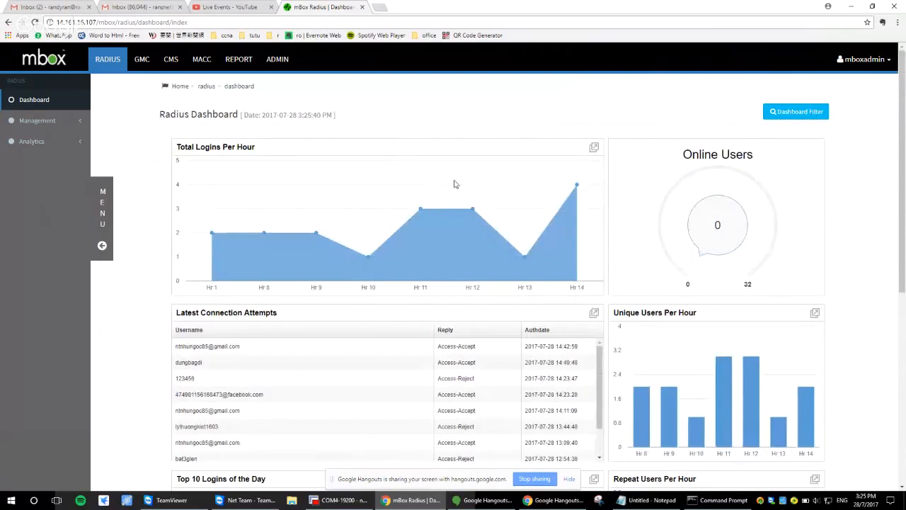
Try Current Month as the display type in the dashboard filter options without applying it
left_click(775, 109)
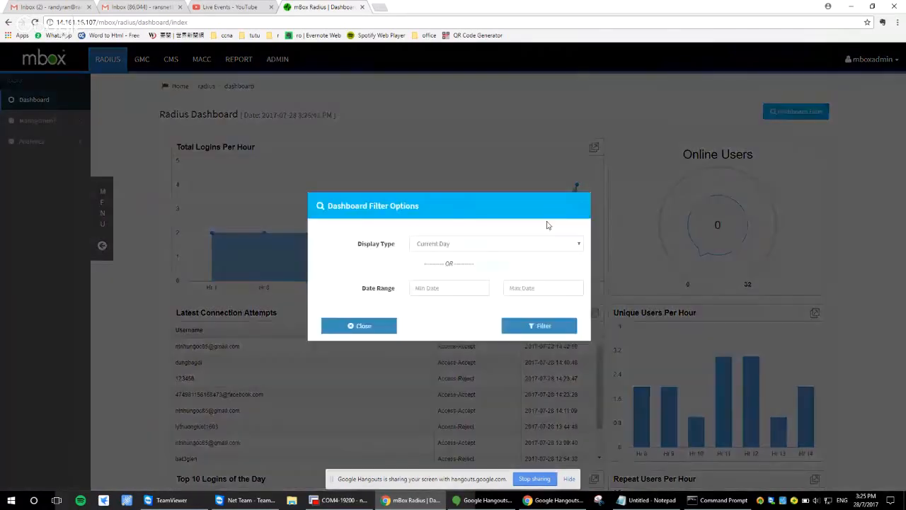
left_click(529, 243)
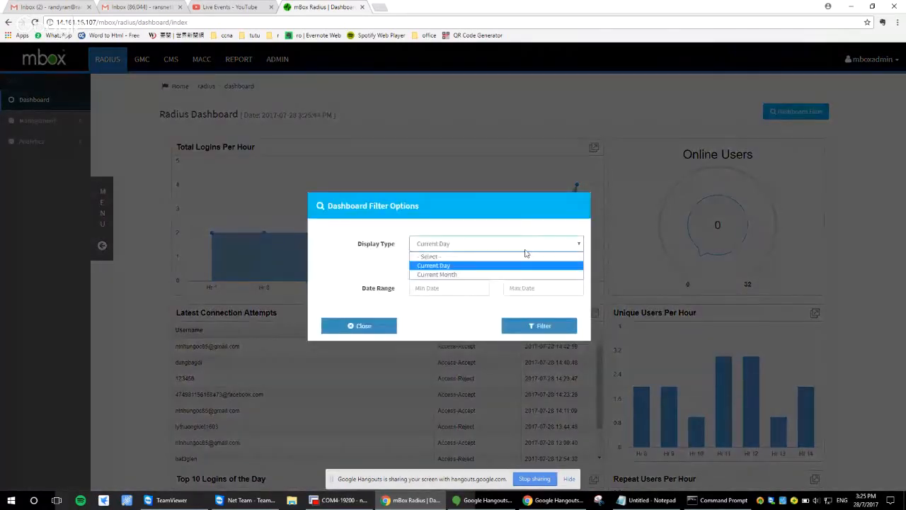
left_click(507, 274)
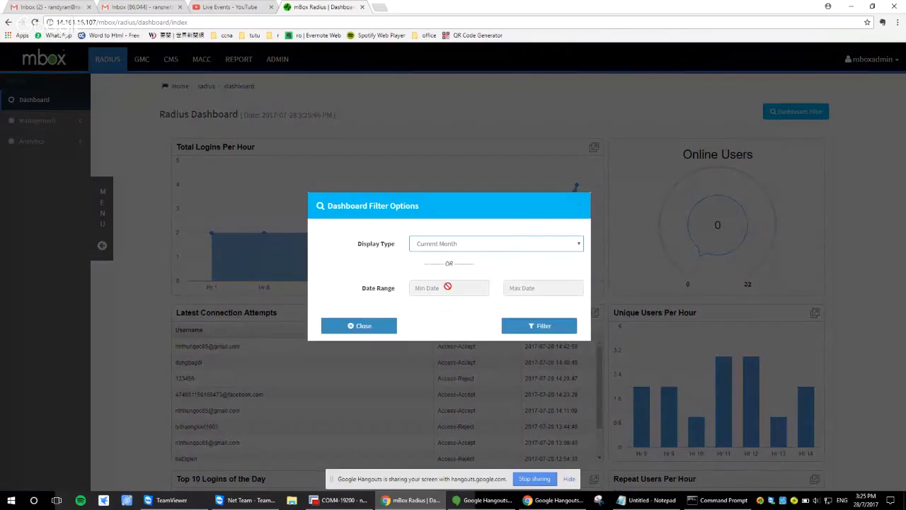
left_click(578, 207)
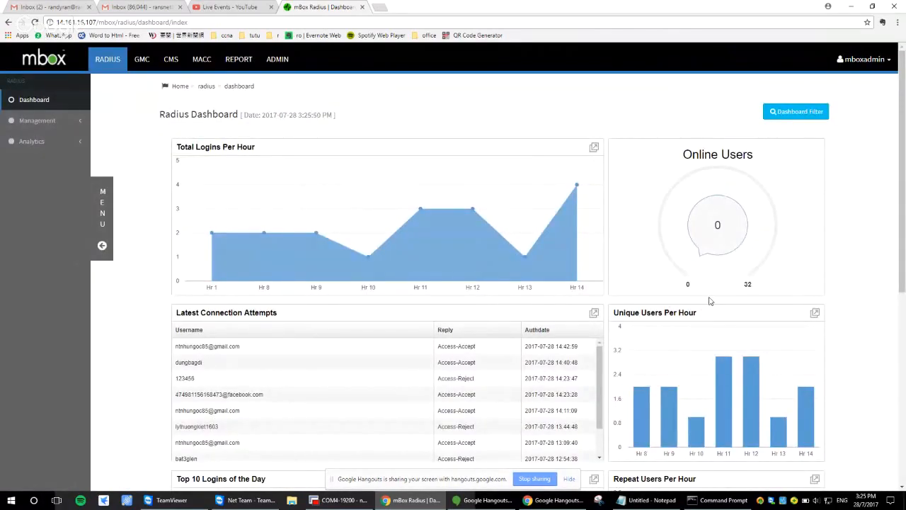
Examine the remaining dashboard charts through to Top 10 MAC Users of the Day and Average Dwell Time Per Visit
scroll(708, 302, "down", 2)
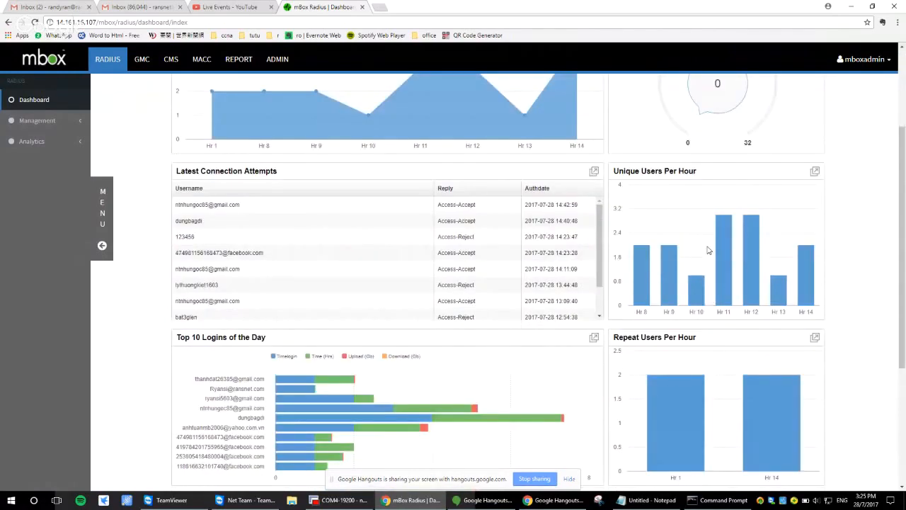
scroll(860, 148, "up", 2)
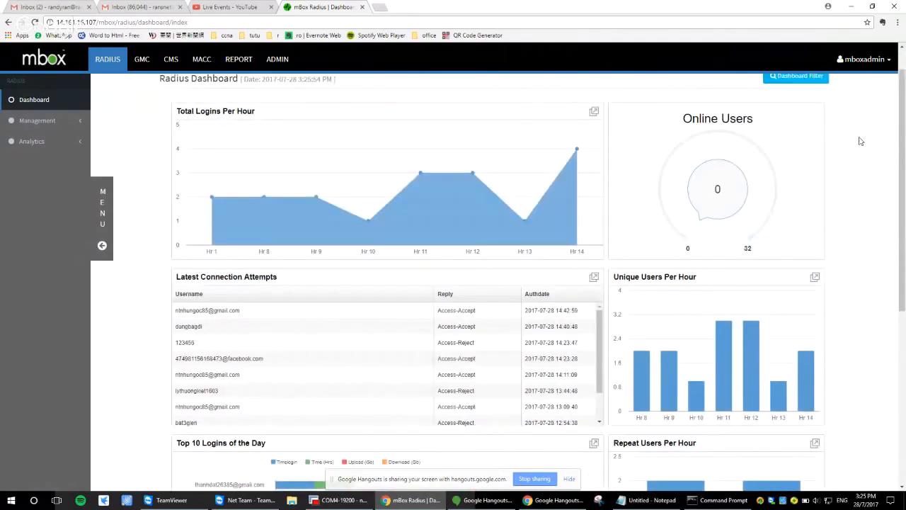
scroll(807, 176, "down", 2)
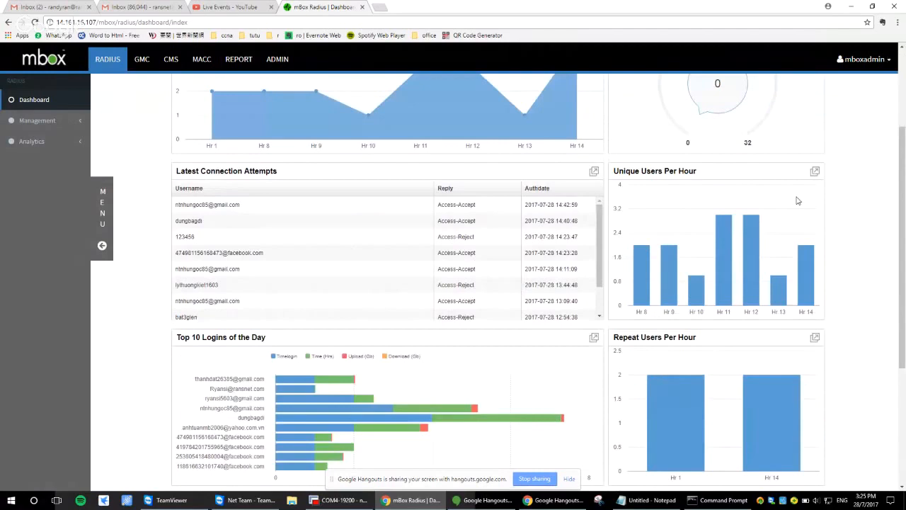
scroll(495, 305, "down", 2)
scroll(495, 364, "down", 3)
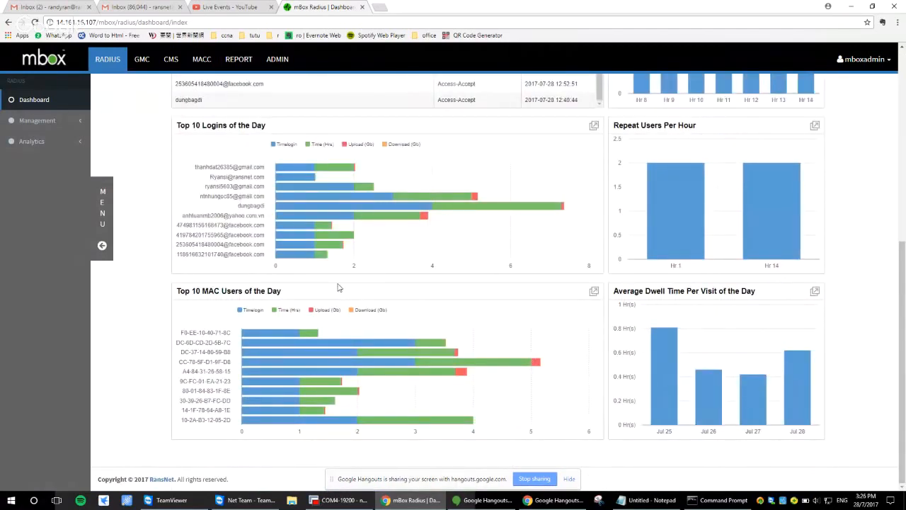
Open the Radius user listing, select all listed local users and view the available export formats
left_click(50, 122)
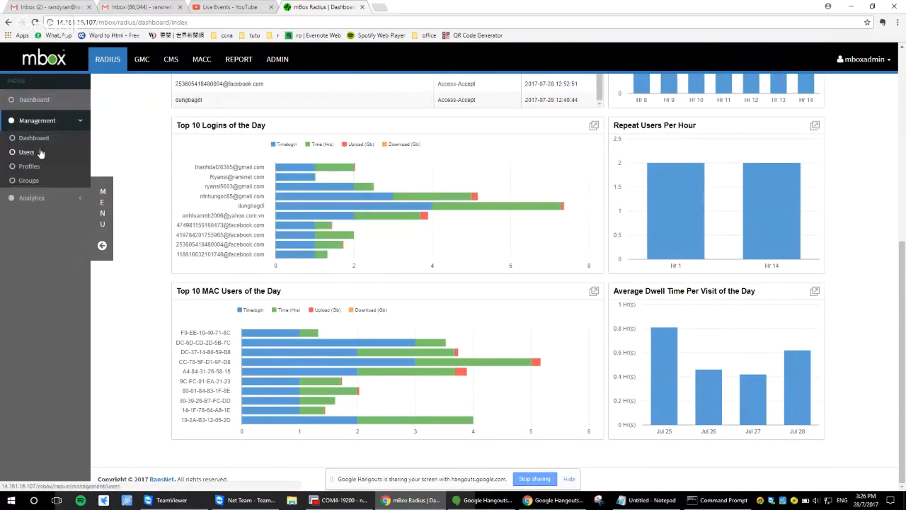
left_click(34, 152)
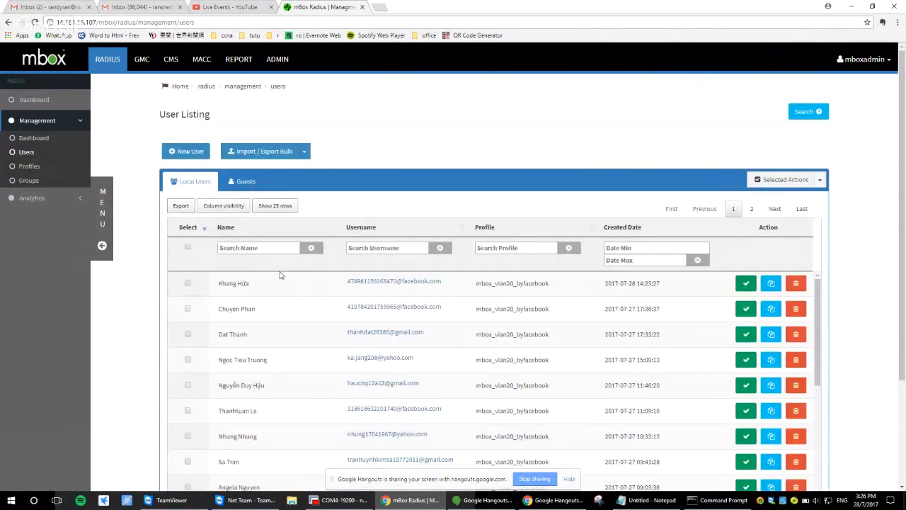
left_click(188, 246)
left_click(181, 206)
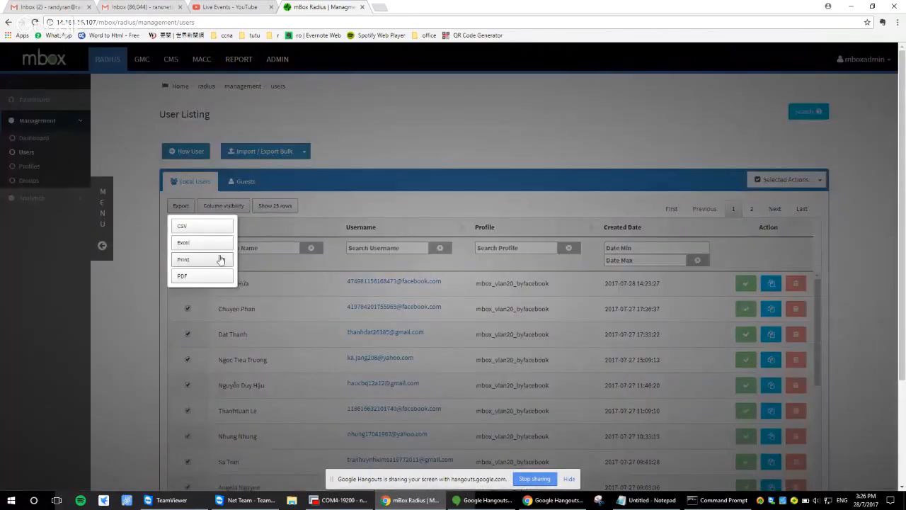
left_click(140, 198)
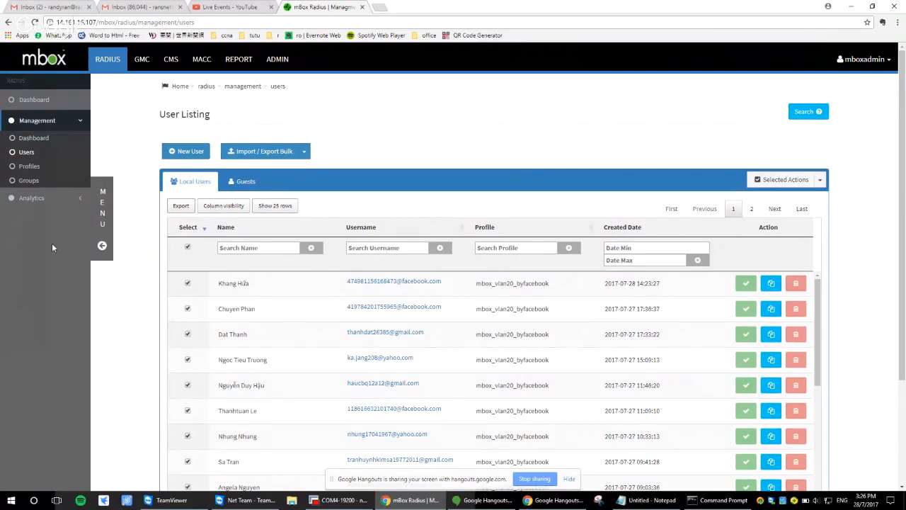
Open the Top Reports analytics and view its filter options and export actions
left_click(39, 198)
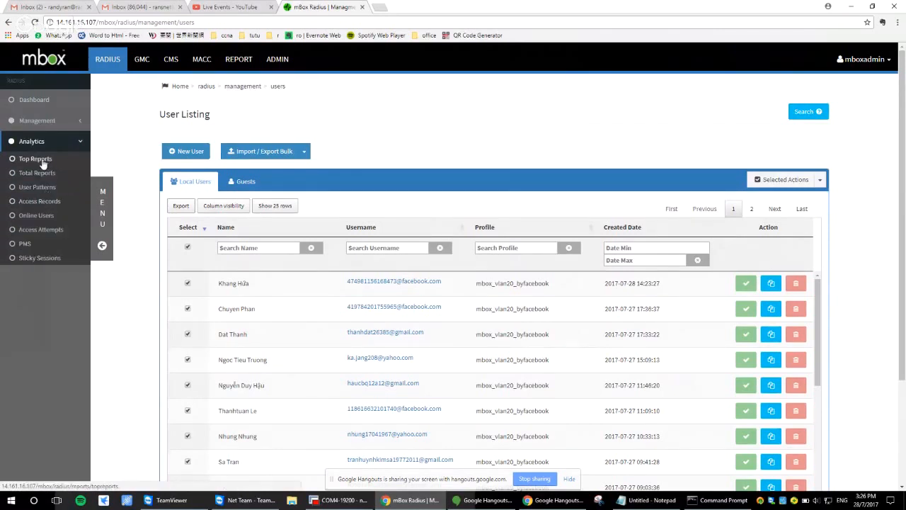
left_click(42, 158)
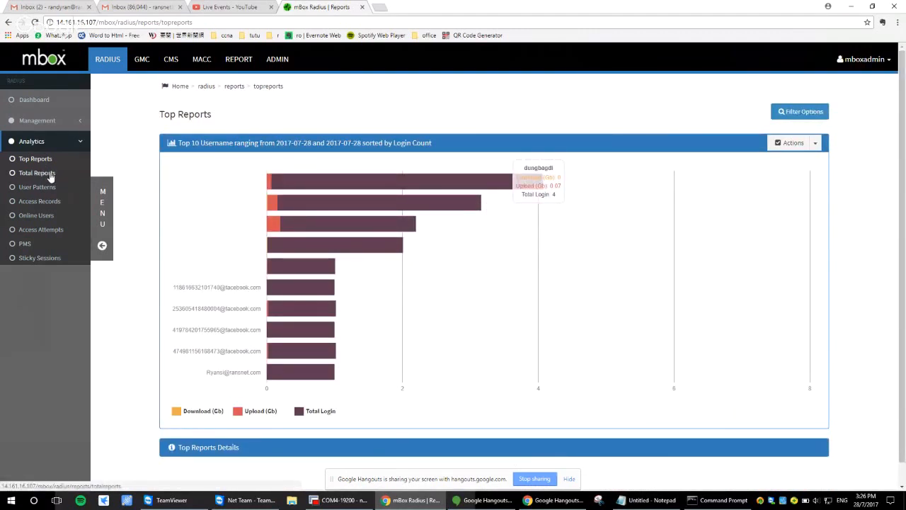
left_click(782, 112)
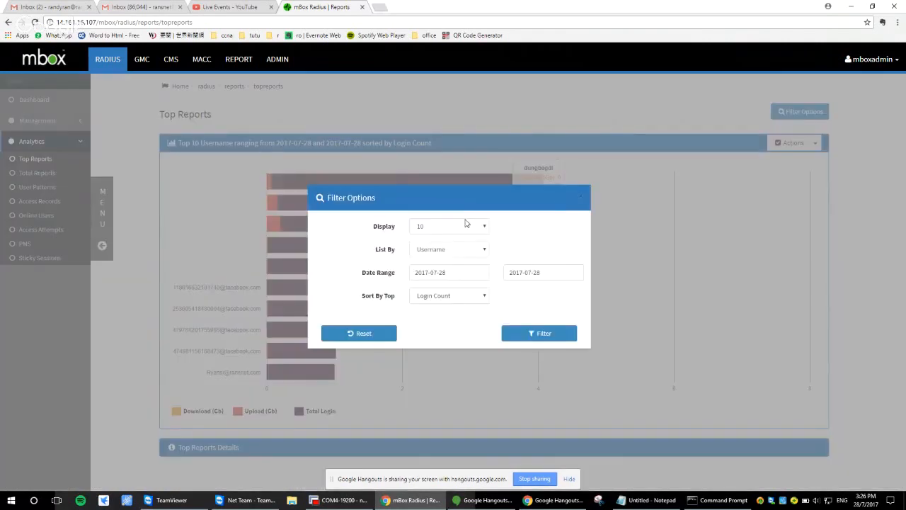
left_click(465, 225)
left_click(546, 230)
left_click(582, 197)
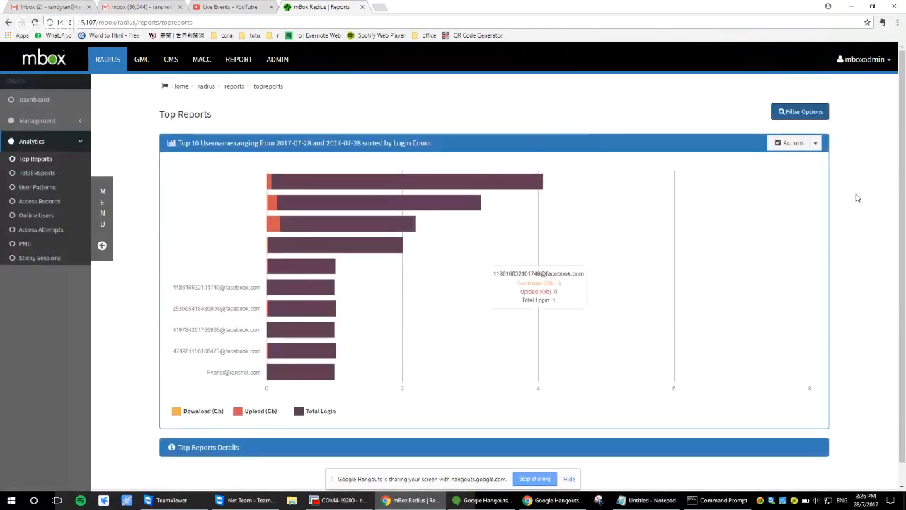
left_click(814, 143)
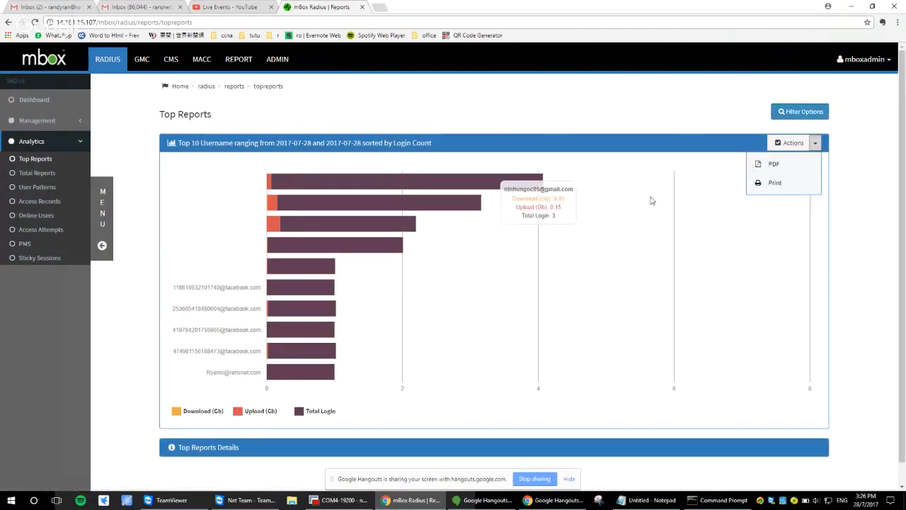
Filter Top Reports to display 20 entries instead of the default number
left_click(800, 112)
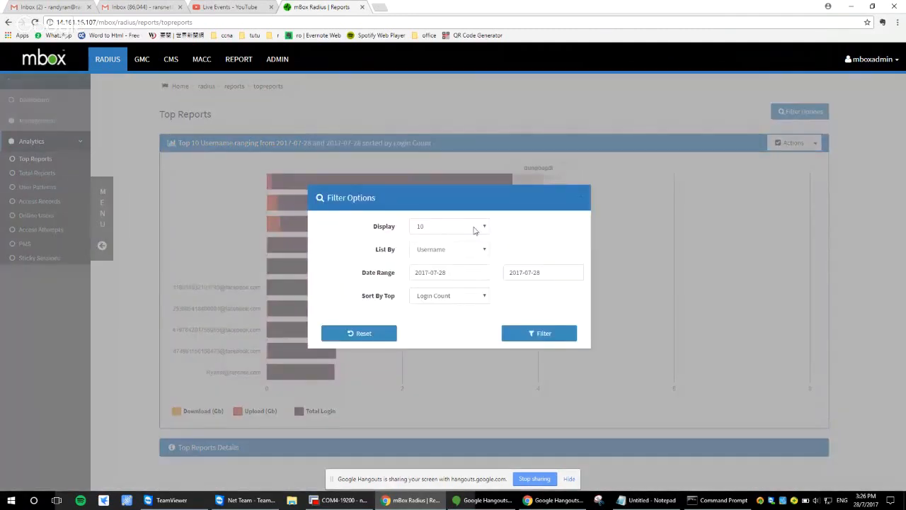
left_click(474, 227)
left_click(465, 253)
left_click(508, 331)
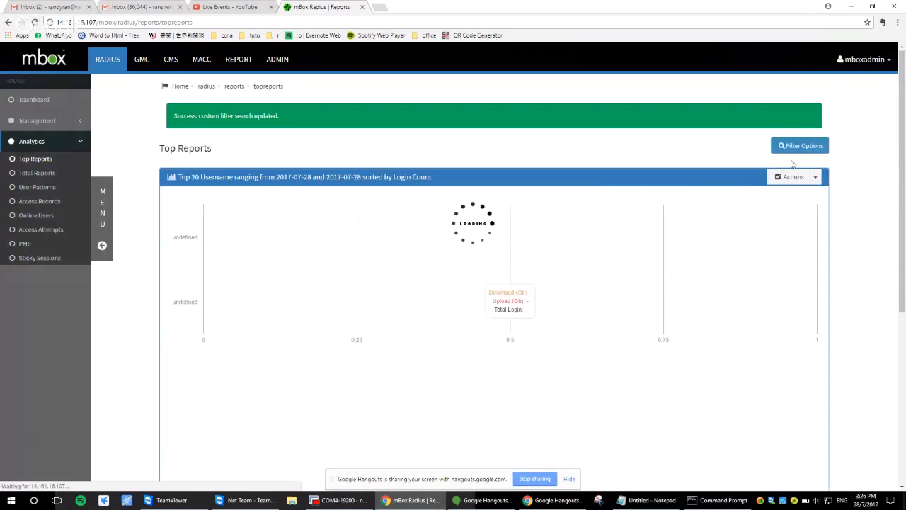
Export the top 20 usernames report as a PDF, view the downloaded document.pdf and return to the report page
left_click(815, 177)
left_click(783, 201)
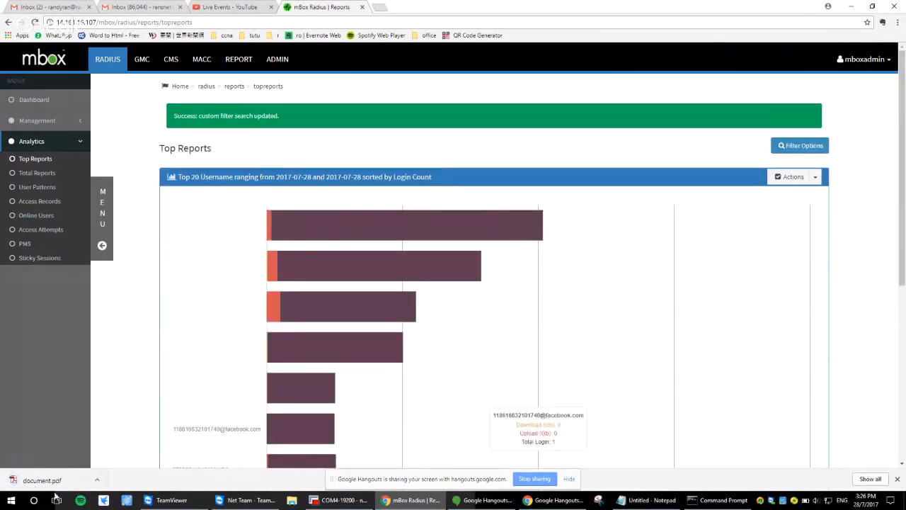
left_click(51, 481)
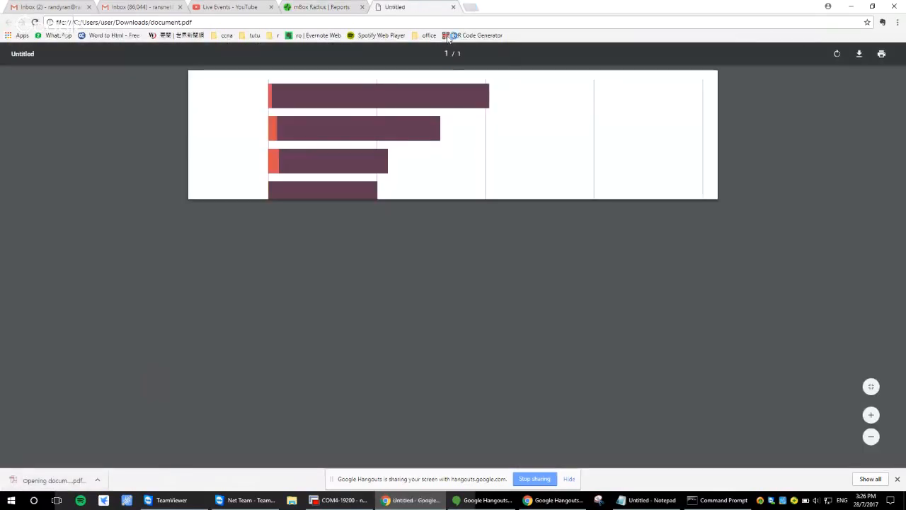
left_click(324, 8)
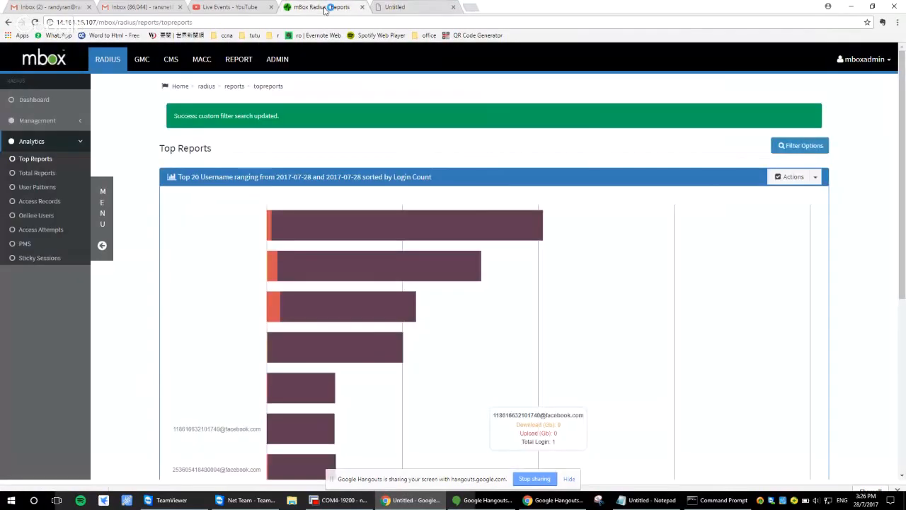
Open the Access Records and examine each session's username, MAC, IP address, times, upload and download columns
left_click(39, 201)
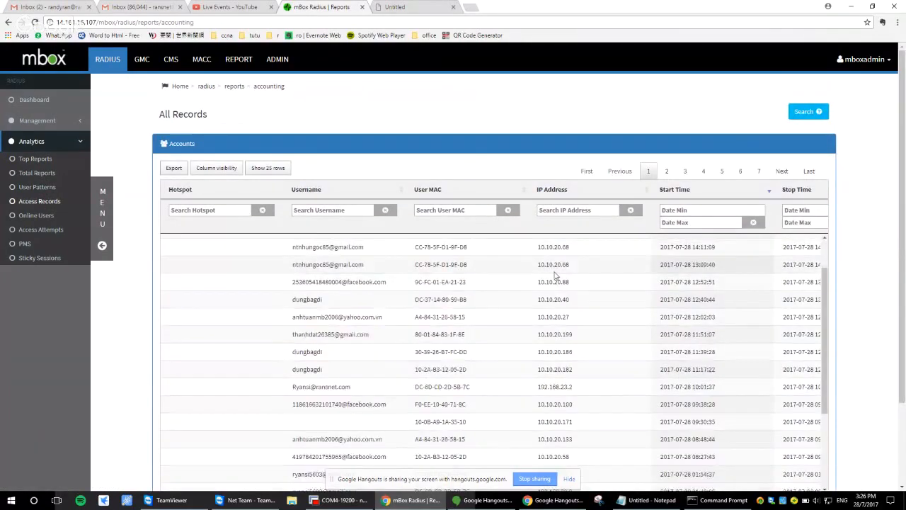
scroll(556, 276, "down", 5)
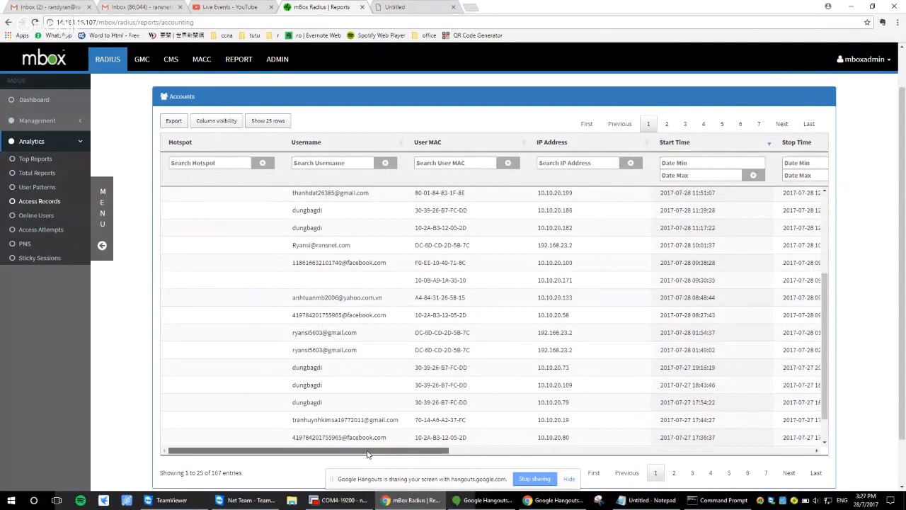
left_click_drag(367, 454, 417, 454)
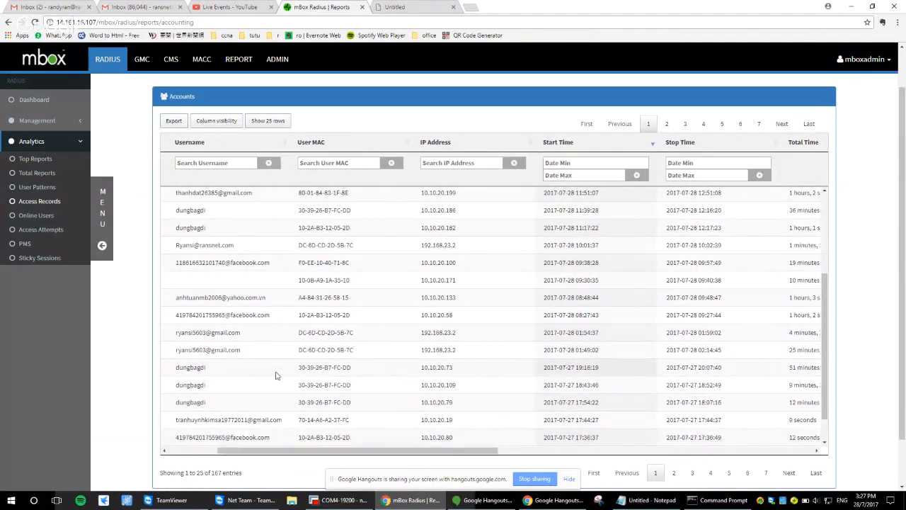
left_click_drag(349, 451, 470, 454)
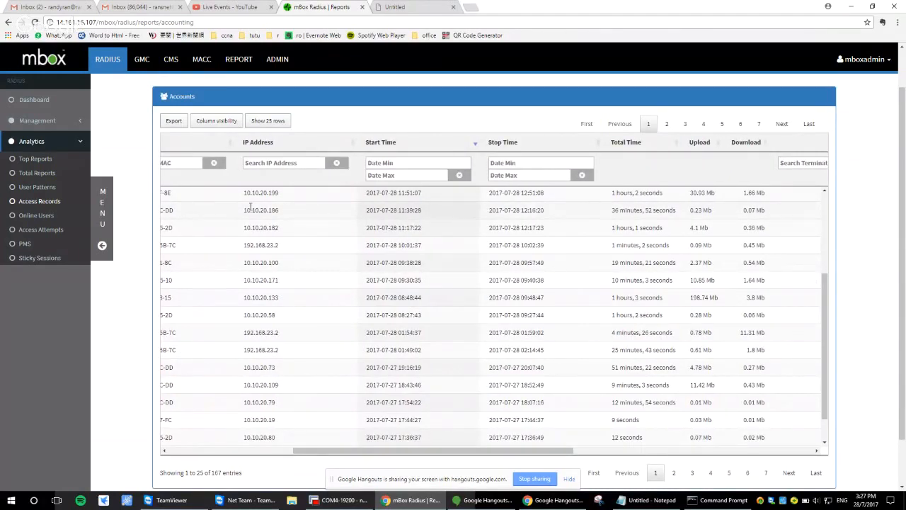
Start creating a new report in the Report module's configuration
left_click(245, 62)
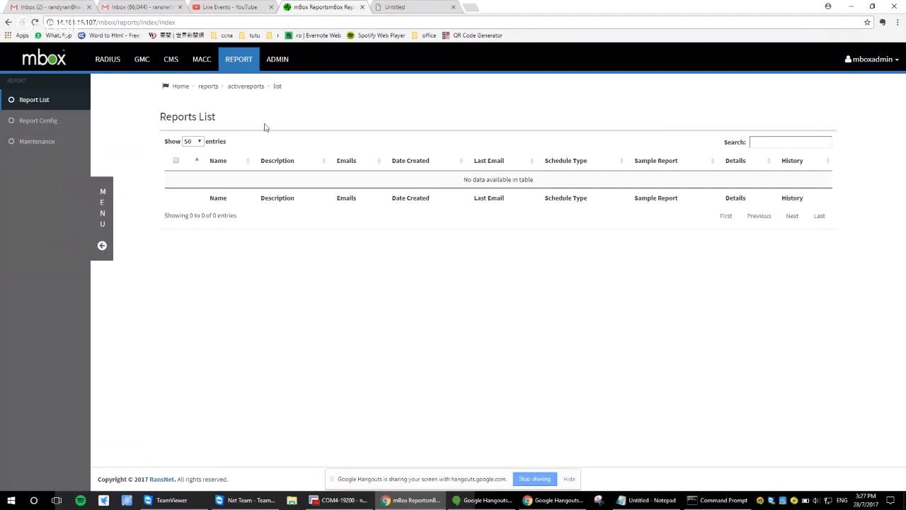
left_click(49, 124)
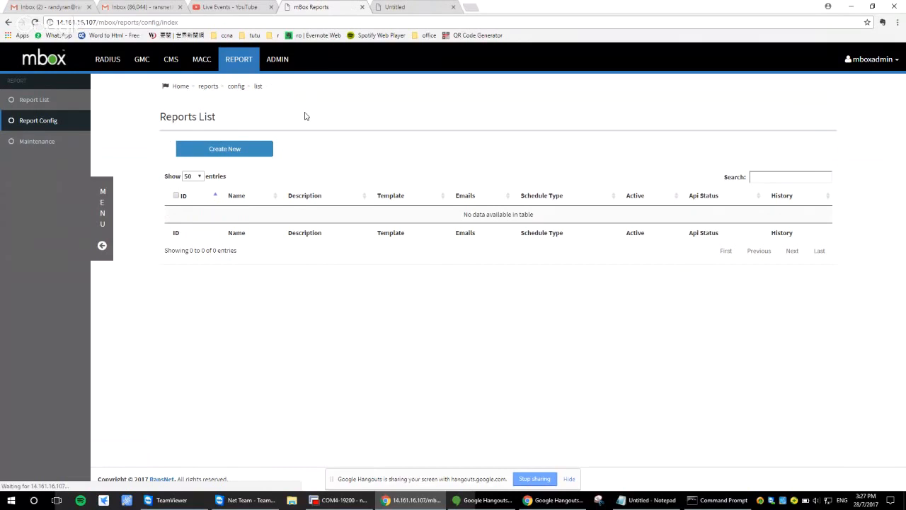
left_click(238, 147)
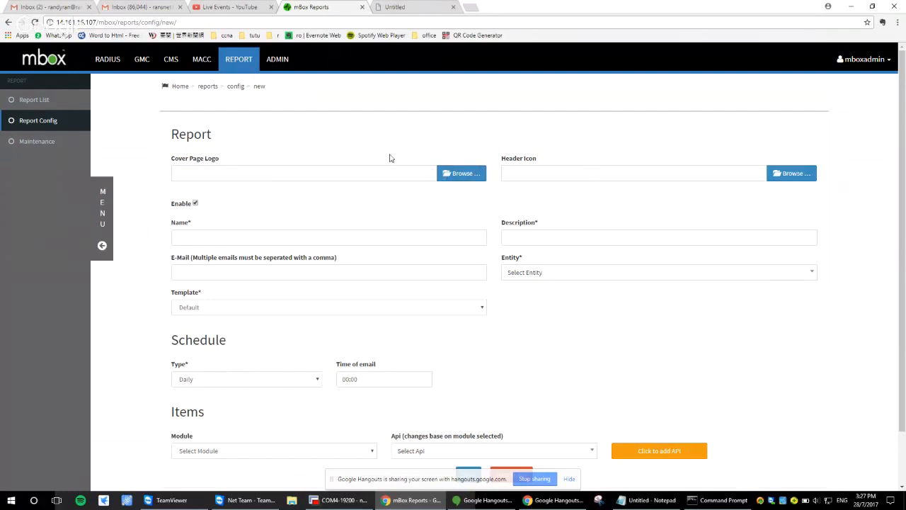
Upload the agrilogo image from the Desktop as the report's cover page logo
left_click(312, 172)
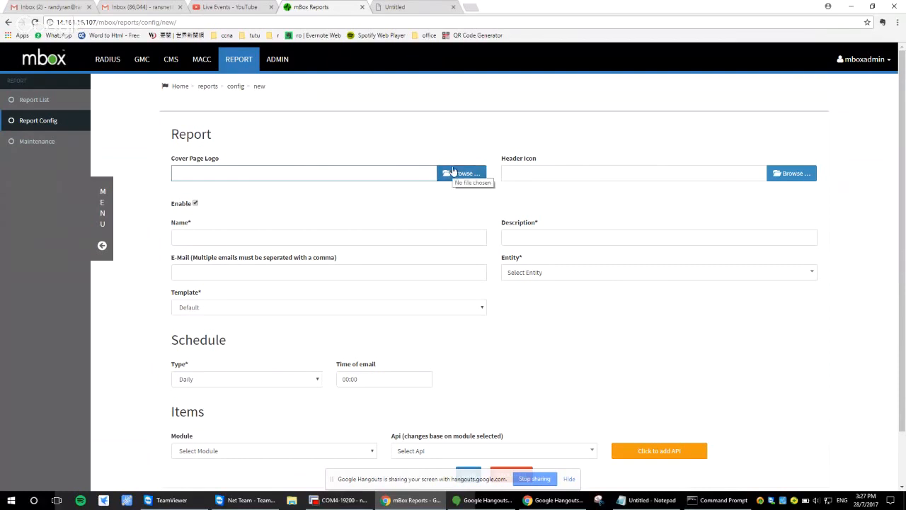
left_click(453, 173)
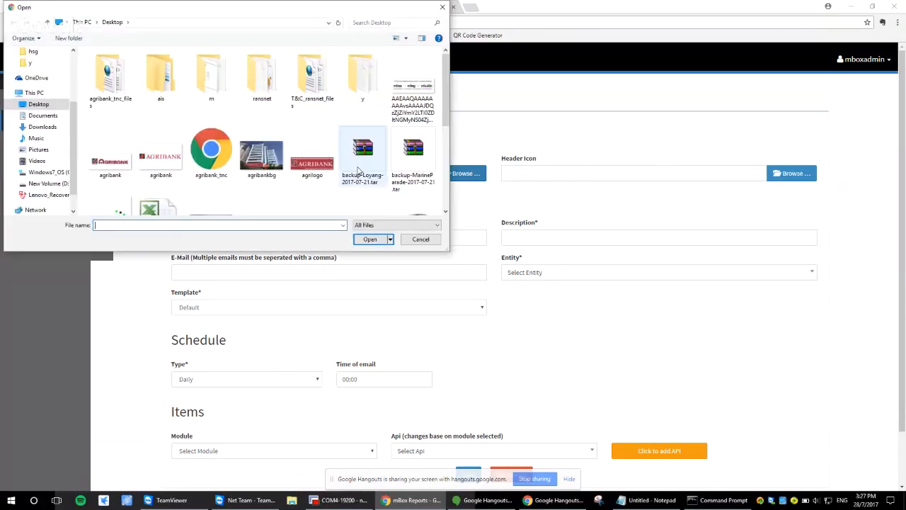
left_click(312, 162)
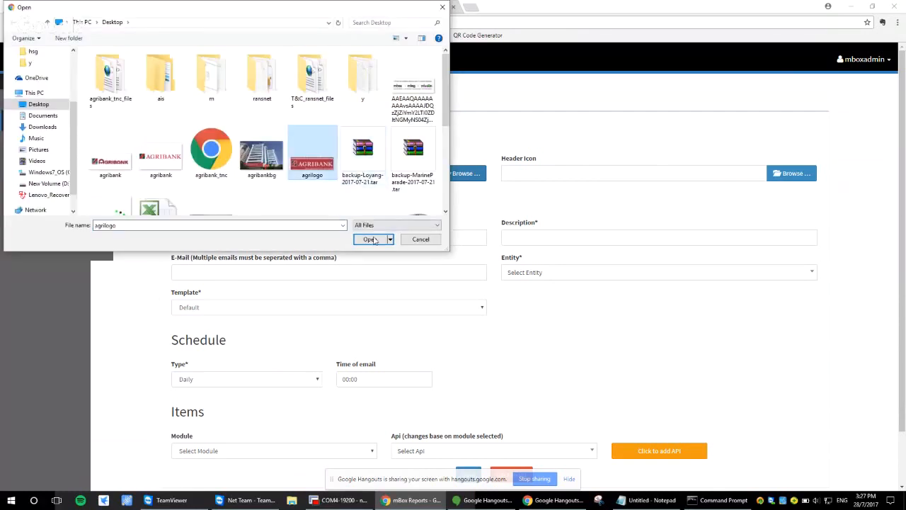
left_click(369, 239)
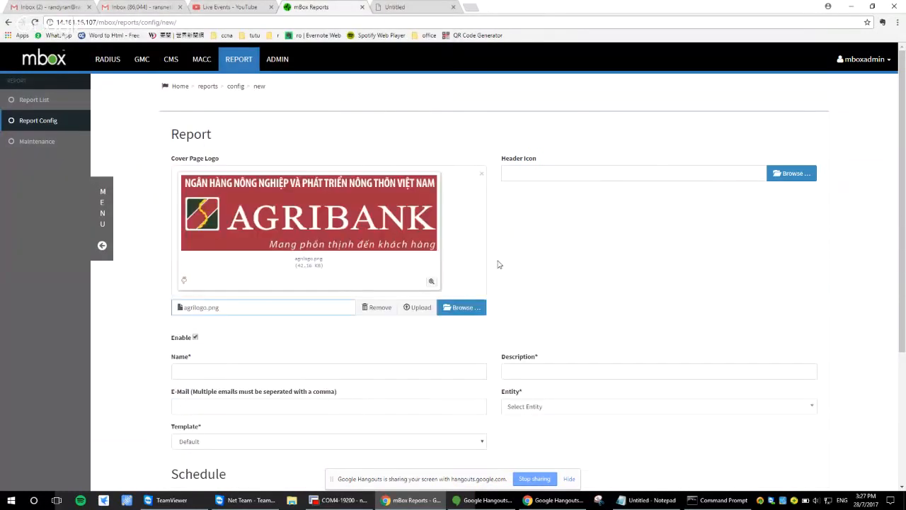
left_click(416, 307)
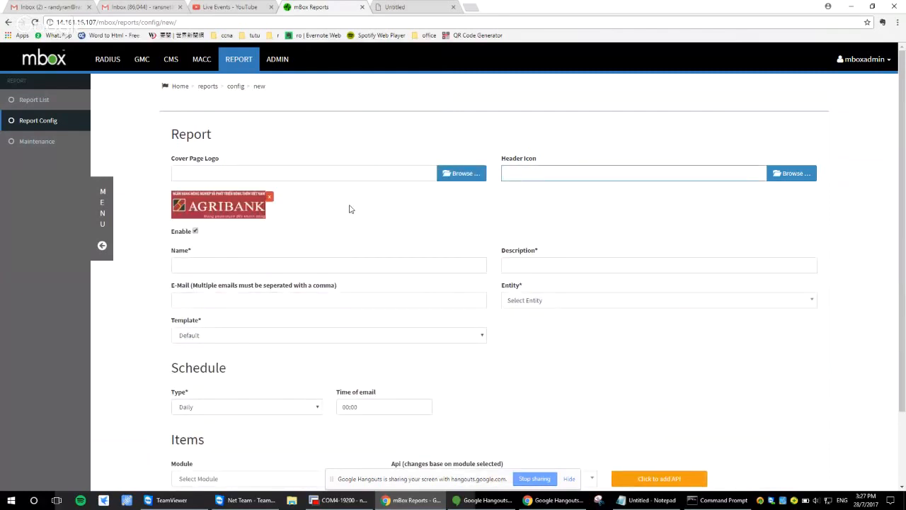
Upload the RansNet image named download from the Desktop as the report's header icon
left_click(791, 174)
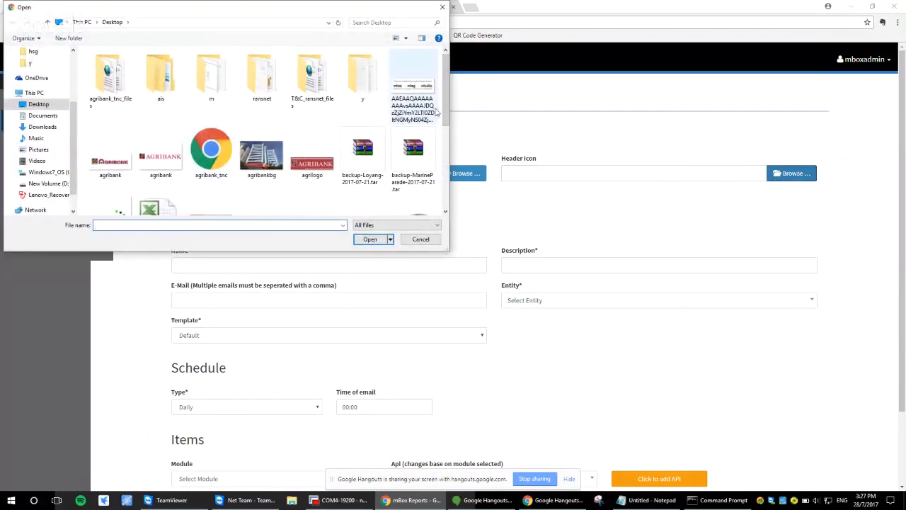
scroll(446, 106, "down", 1)
left_click(118, 185)
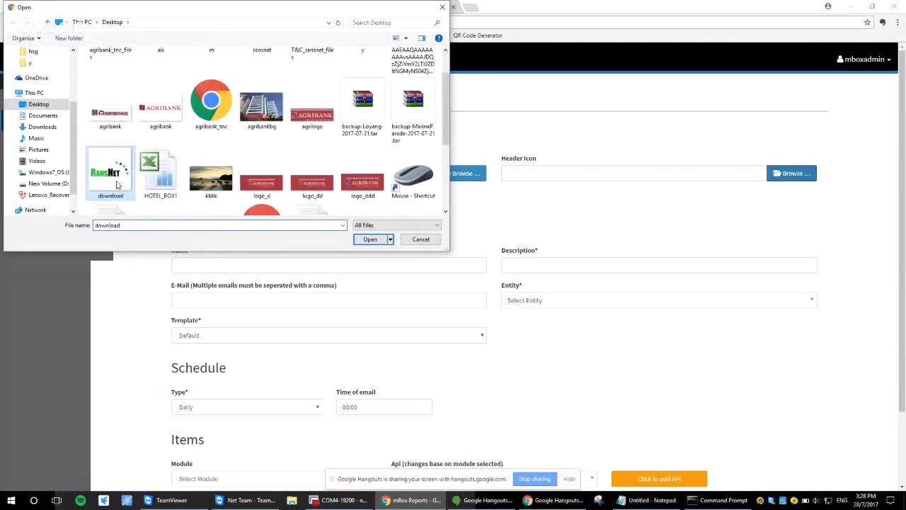
left_click(370, 239)
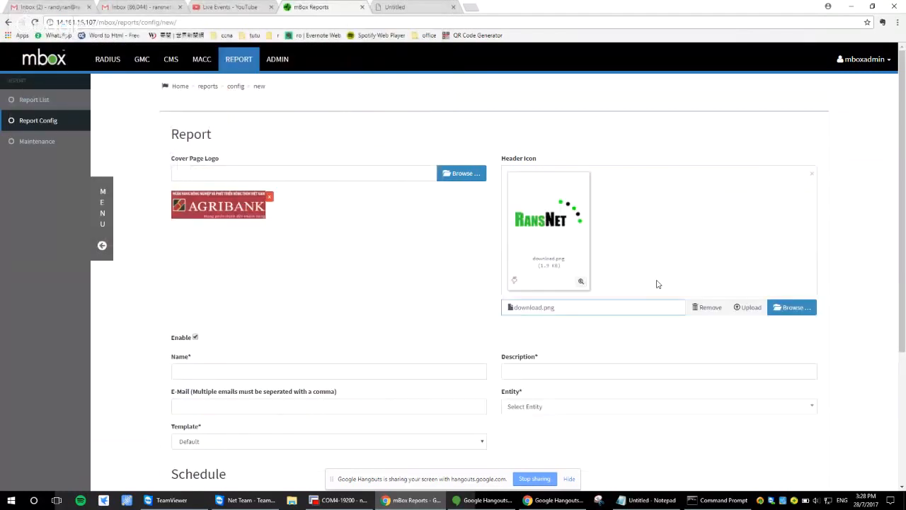
left_click(742, 309)
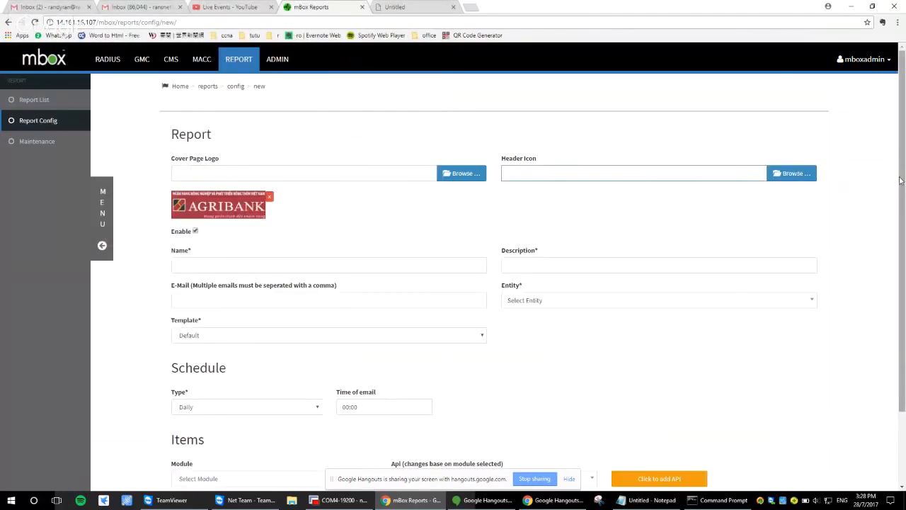
Name the report "Daily wifi usage report for agribank"
scroll(496, 224, "down", 1)
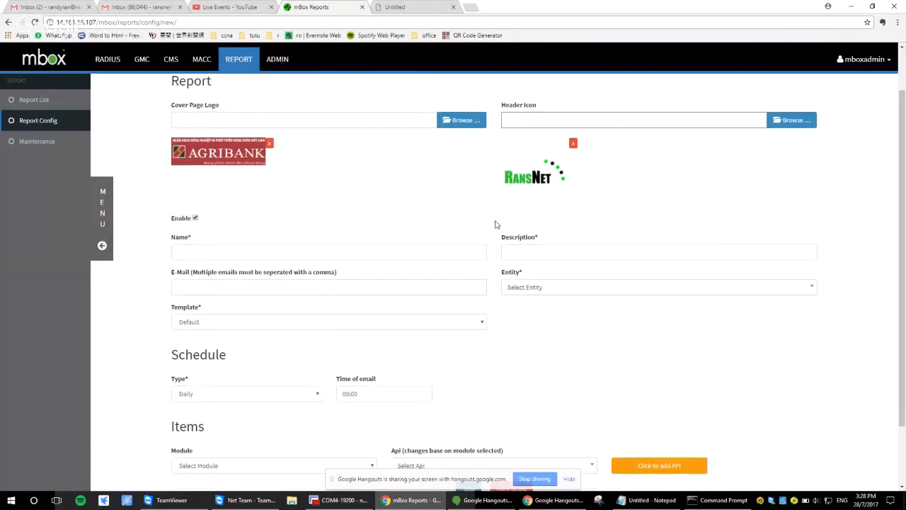
left_click(350, 251)
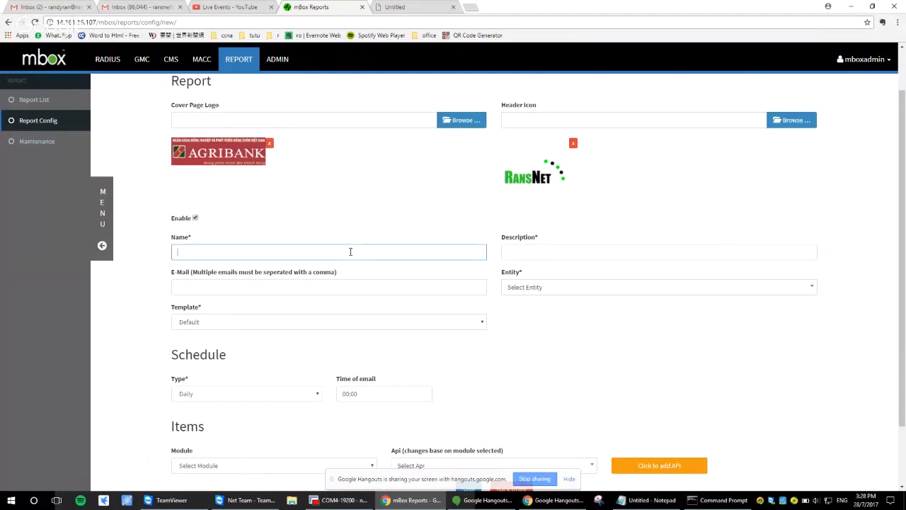
type("Daily w")
type("ifi usage report for agribank")
Enter the report description "This is a detail scheduled report for agribank"
left_click(547, 248)
type("Th")
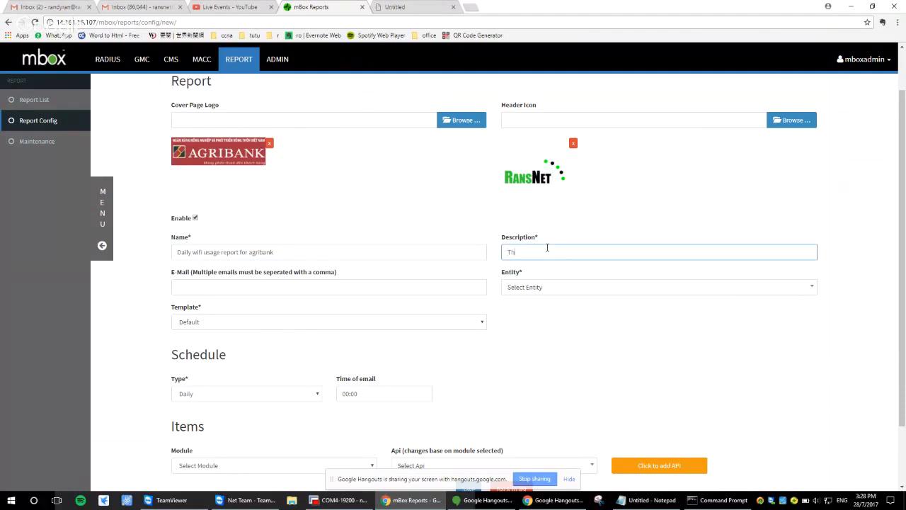
type("is is a detail scheduled report for agribank on w")
left_click_drag(652, 251, 632, 252)
key("BackSpace")
Fill in the recipient's e-mail address and set the report's entity to AGRIBANK
left_click(263, 283)
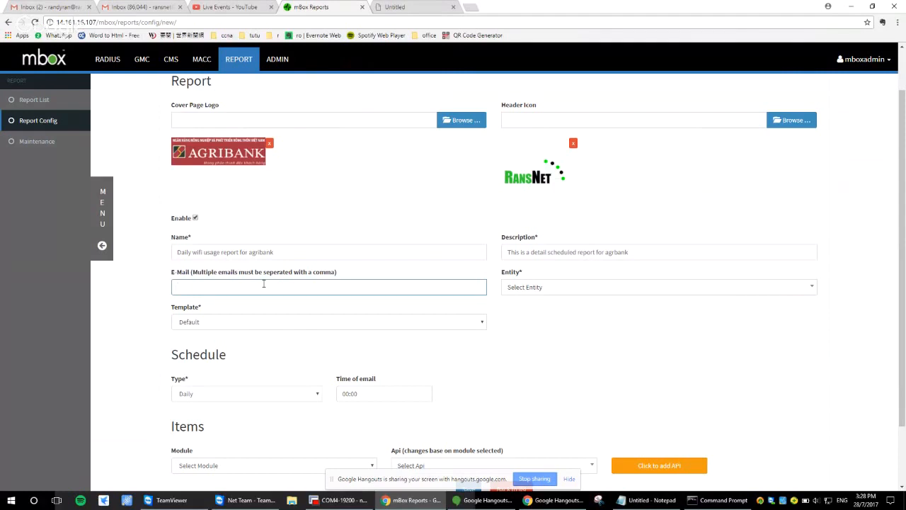
left_click(614, 287)
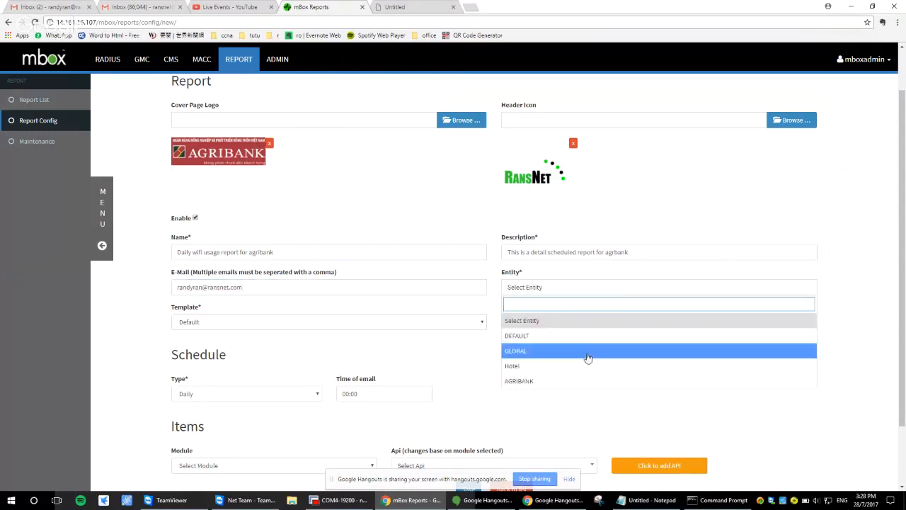
left_click(580, 381)
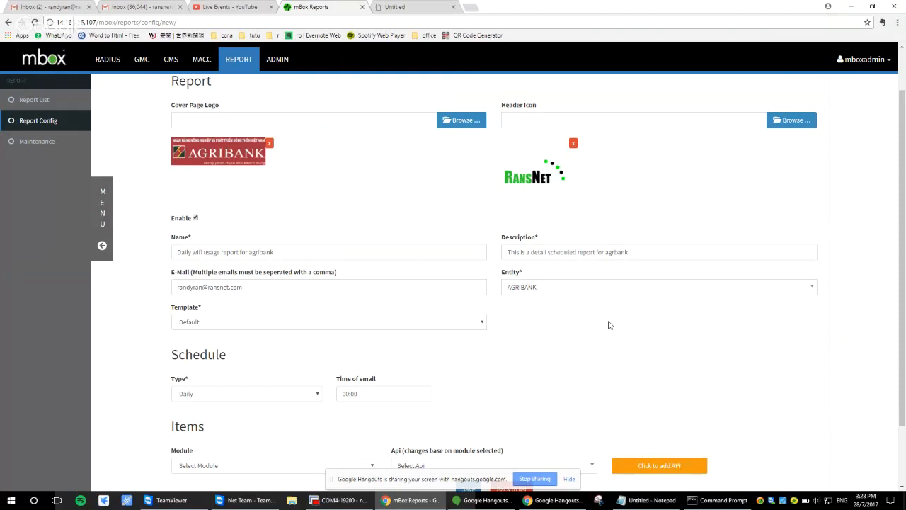
Examine the available schedule types and the selectable email times for the daily report
scroll(579, 326, "down", 1)
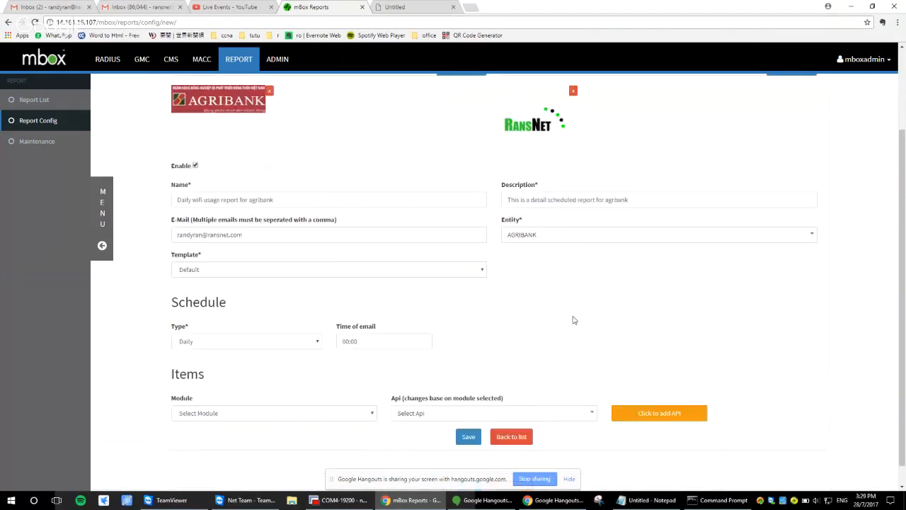
scroll(574, 320, "down", 1)
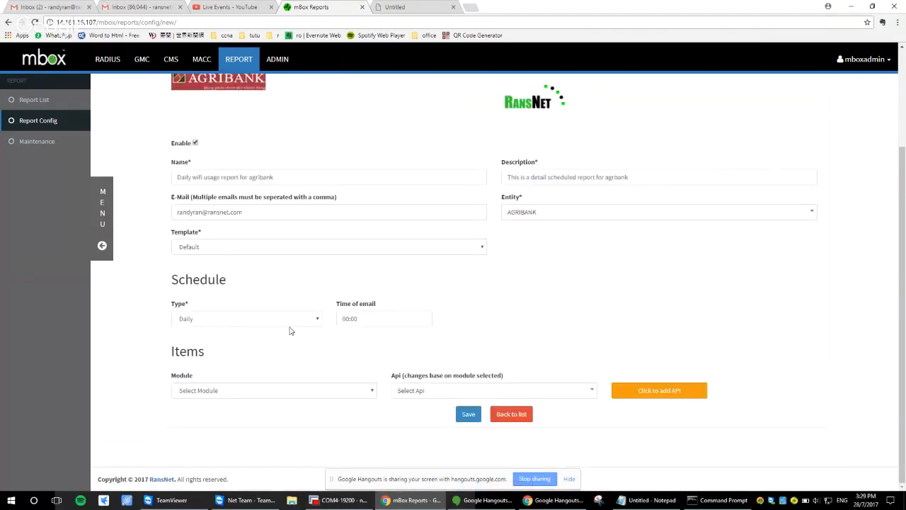
left_click(233, 318)
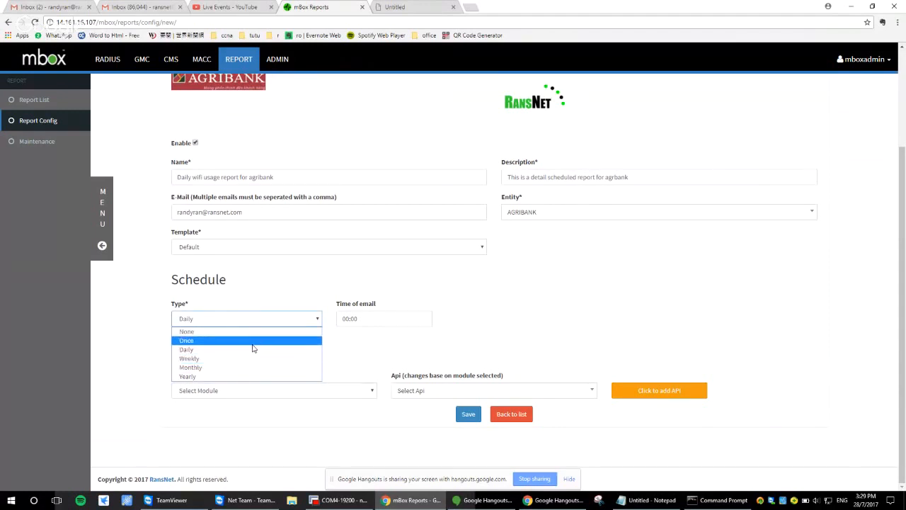
left_click(349, 280)
left_click(397, 319)
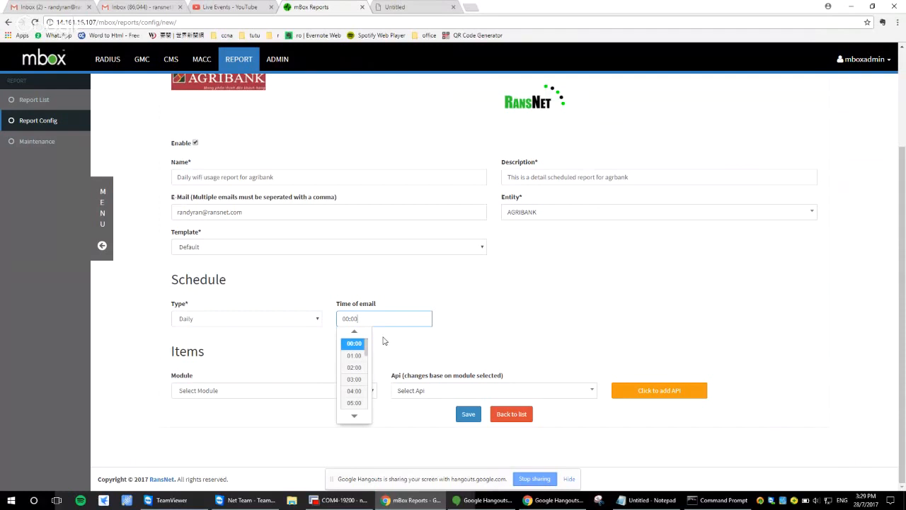
left_click(386, 340)
Switch the schedule type to Weekly and review its day of week and email time settings
left_click(301, 320)
left_click(269, 359)
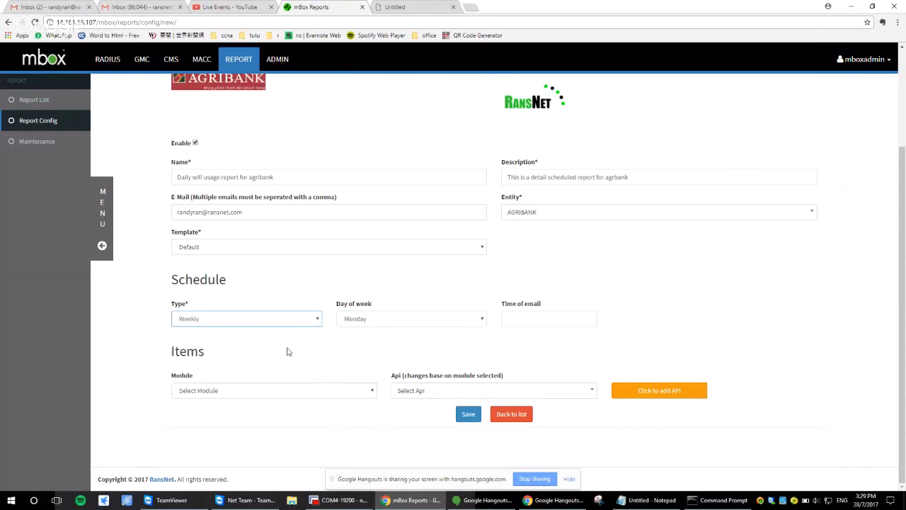
left_click(526, 319)
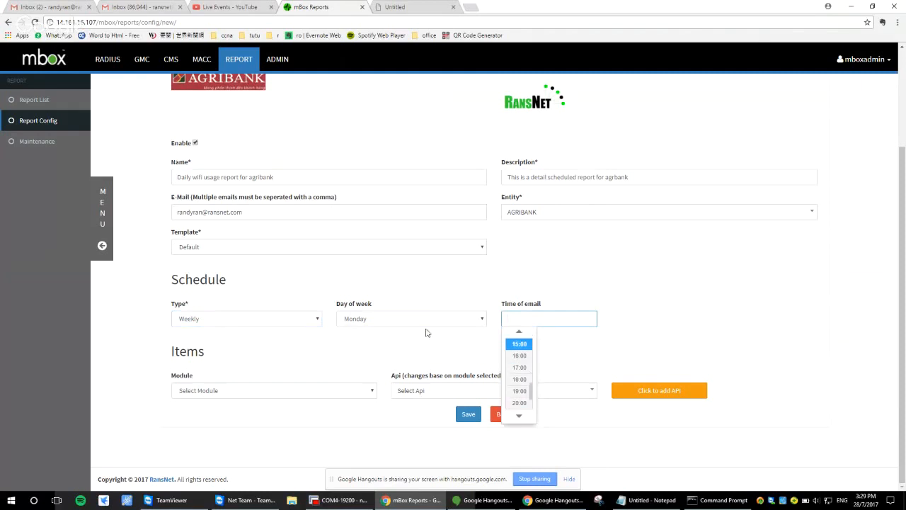
left_click(407, 342)
left_click(523, 323)
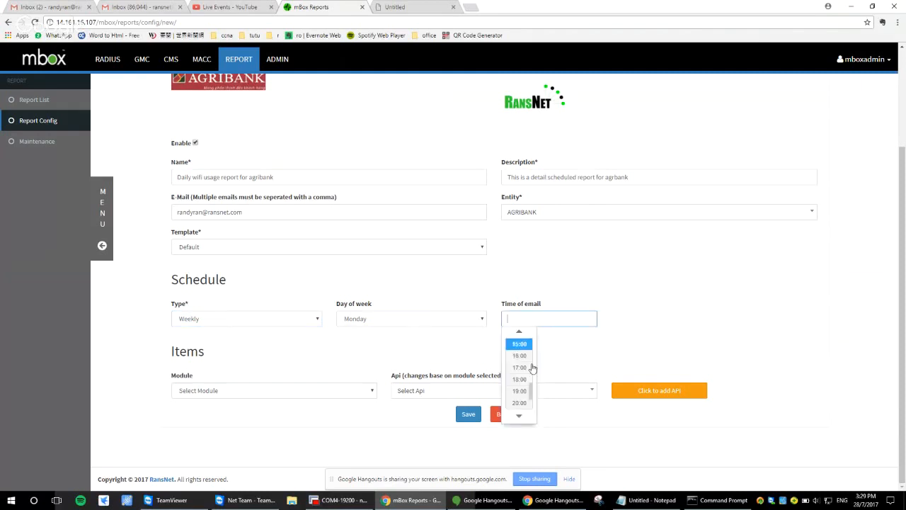
left_click(460, 342)
Switch the schedule type to Monthly and set the day of month to 16
left_click(298, 319)
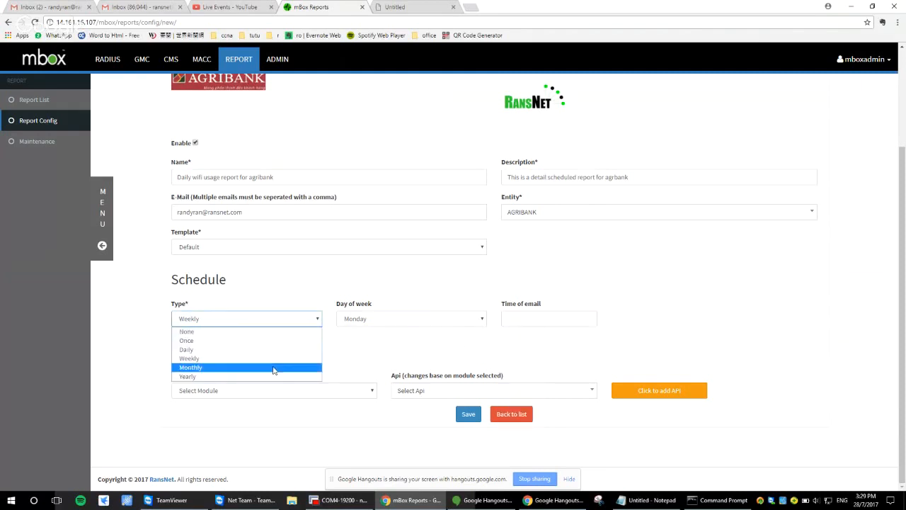
left_click(275, 366)
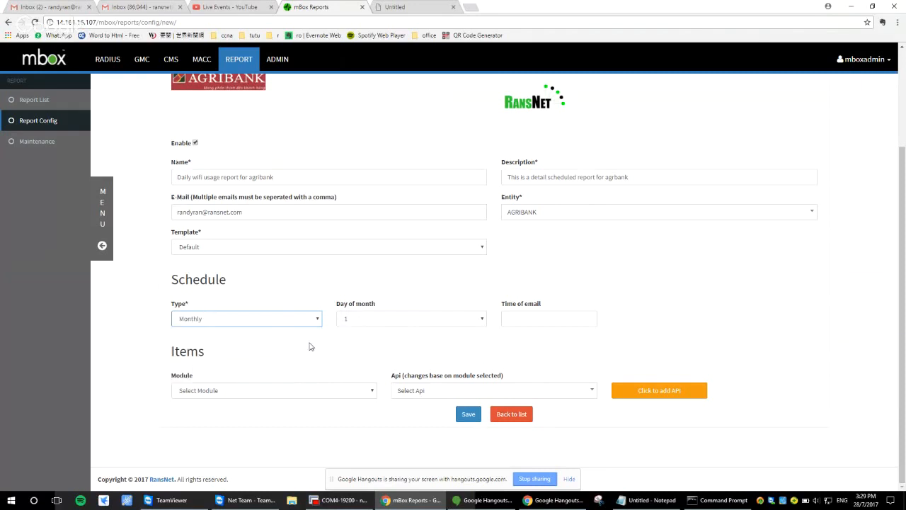
left_click(400, 318)
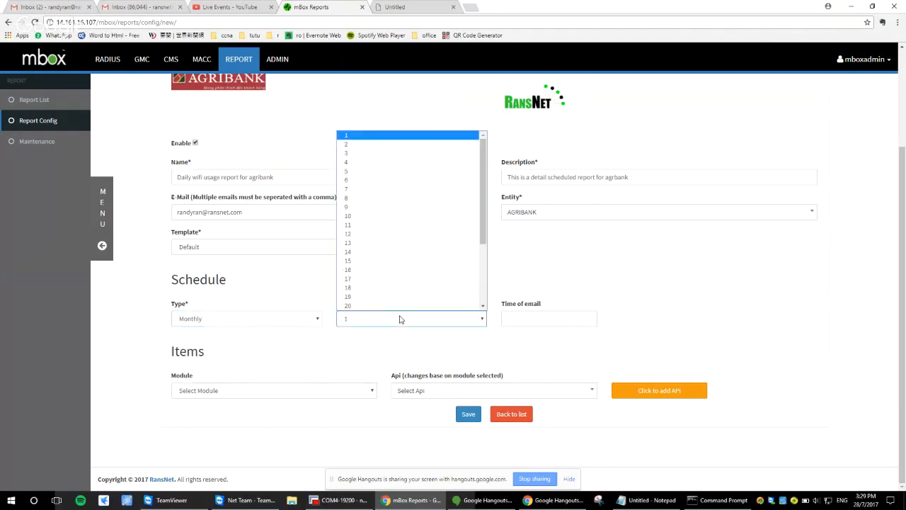
left_click(419, 270)
left_click(521, 321)
Set the schedule type to Daily and the time of email to 19:00
left_click(288, 320)
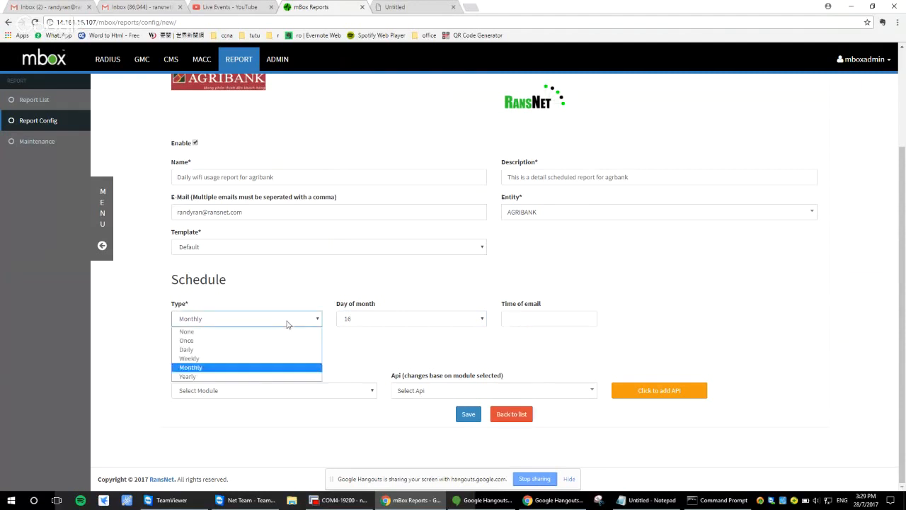
left_click(273, 350)
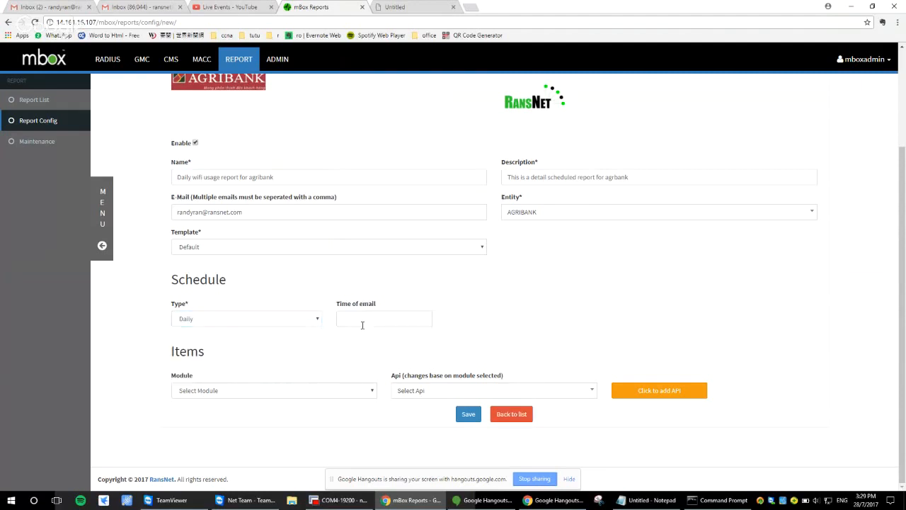
left_click(362, 319)
mouse_move(367, 391)
left_mouse_down()
mouse_move(368, 380)
mouse_move(368, 395)
left_mouse_up()
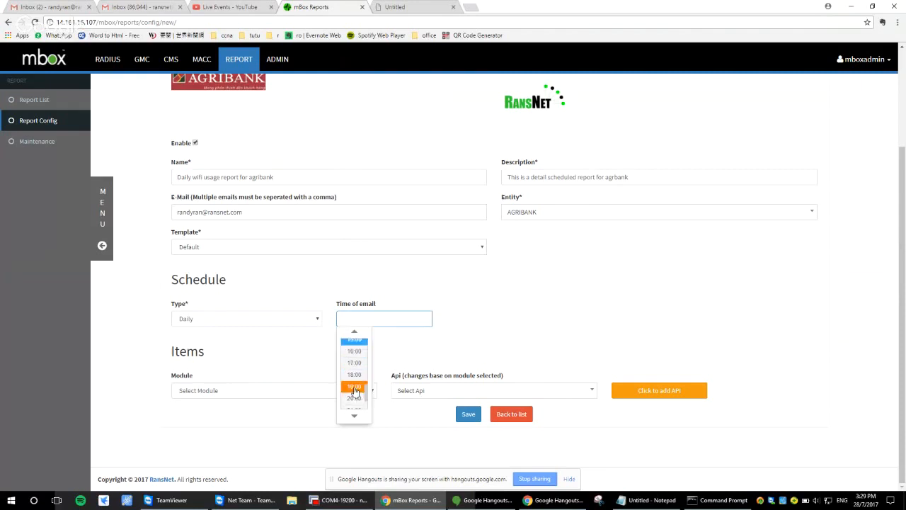
left_click(354, 381)
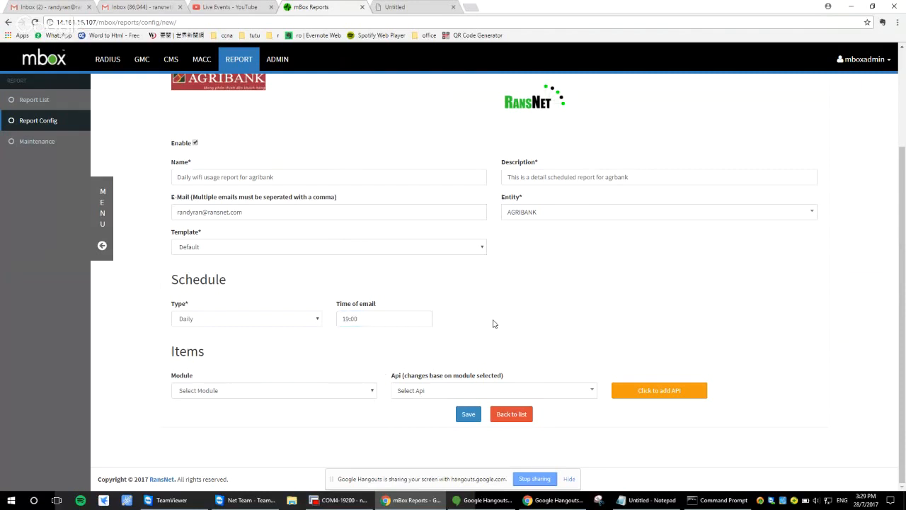
Select Radius as the module for the report items
left_click(349, 392)
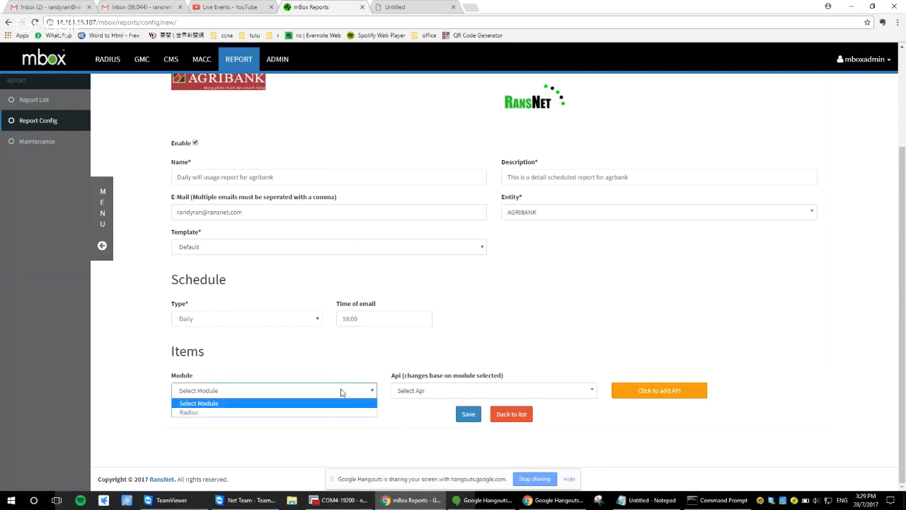
left_click(228, 361)
left_click(248, 394)
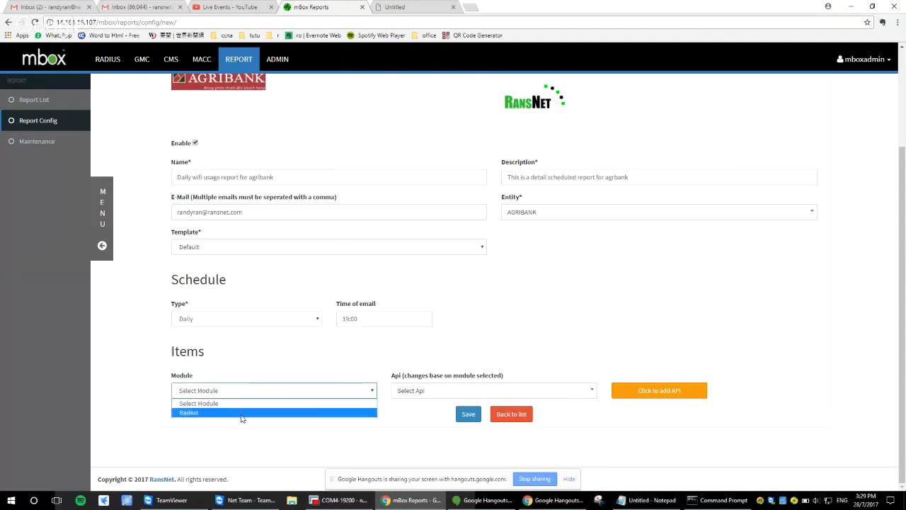
left_click(242, 412)
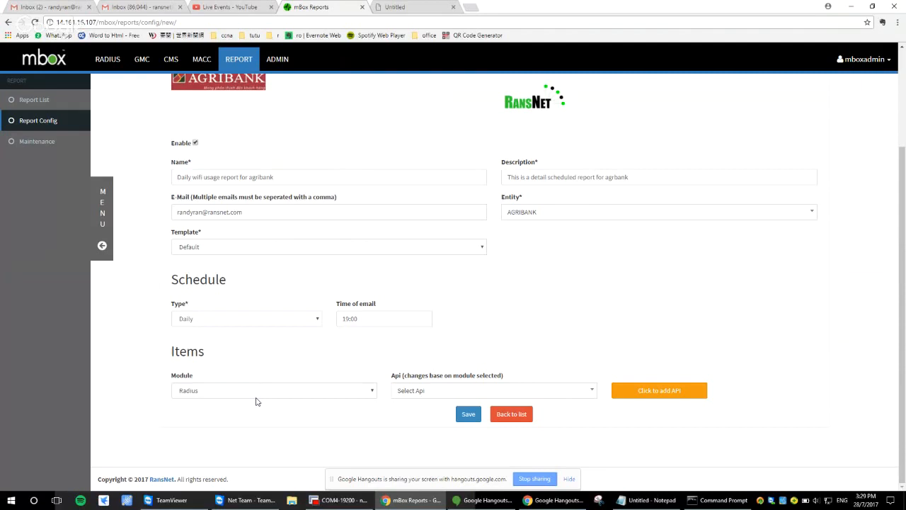
Choose the Total Logins - Pdf API for the Radius module and open its configuration
left_click(419, 390)
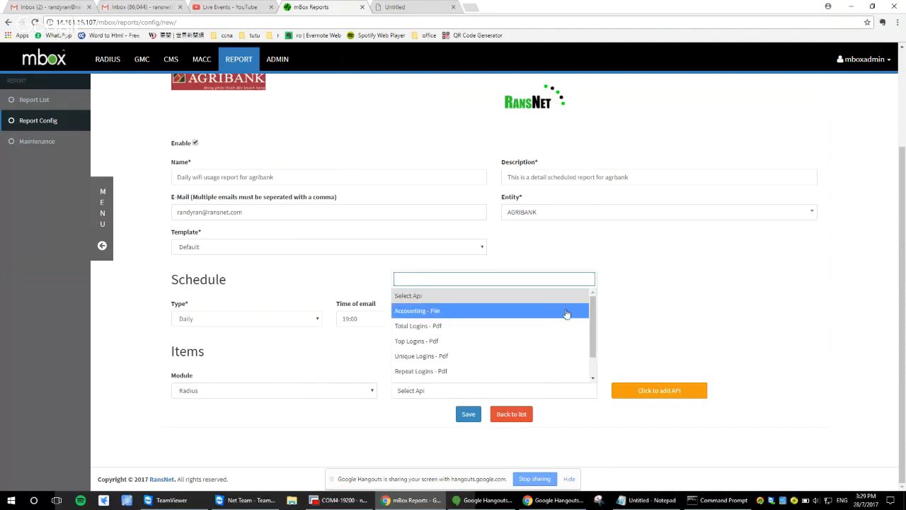
mouse_move(593, 311)
left_mouse_down()
mouse_move(593, 331)
mouse_move(594, 309)
left_mouse_up()
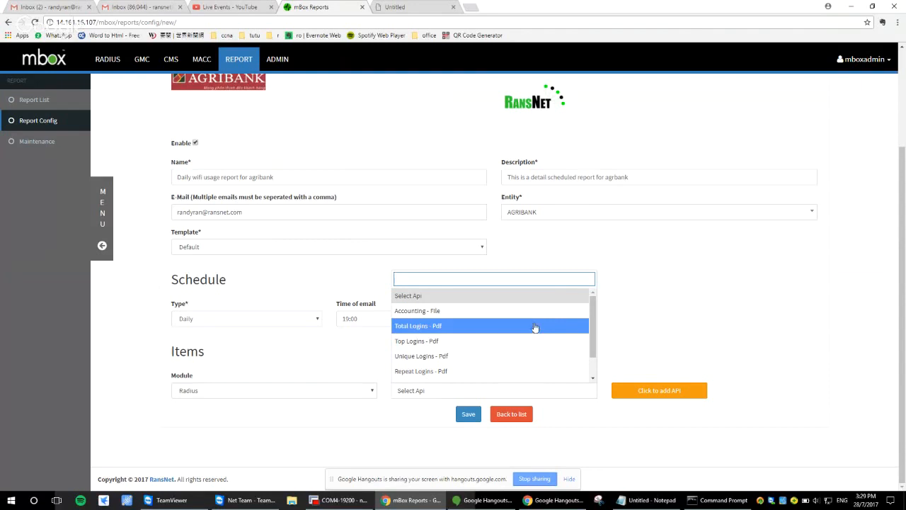
scroll(507, 368, "down", 1)
scroll(507, 368, "up", 2)
left_click(524, 325)
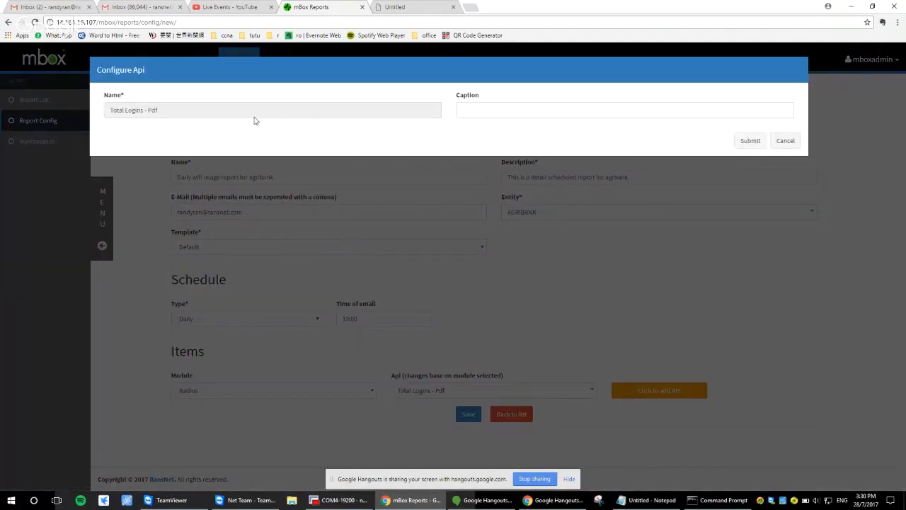
Caption the Total Logins - Pdf item "Total no. of logins across the day" and submit it to the report items
left_click(493, 106)
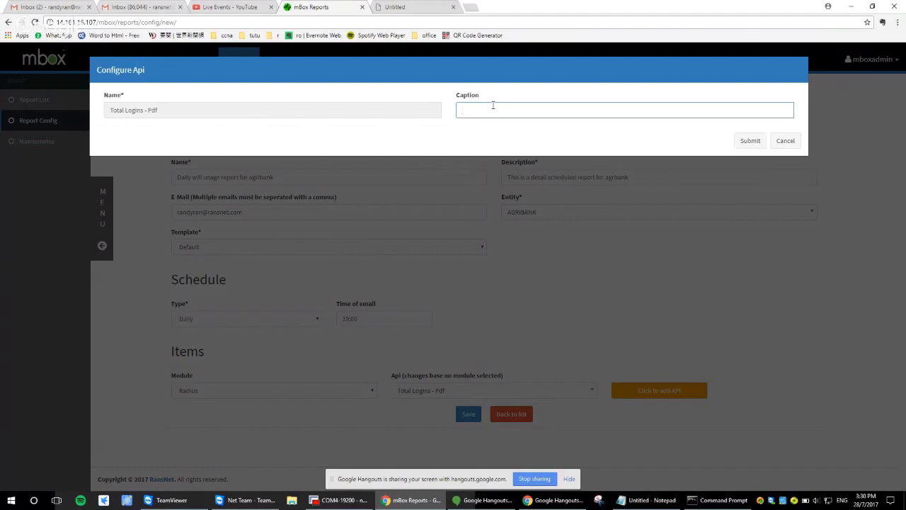
double_click(472, 98)
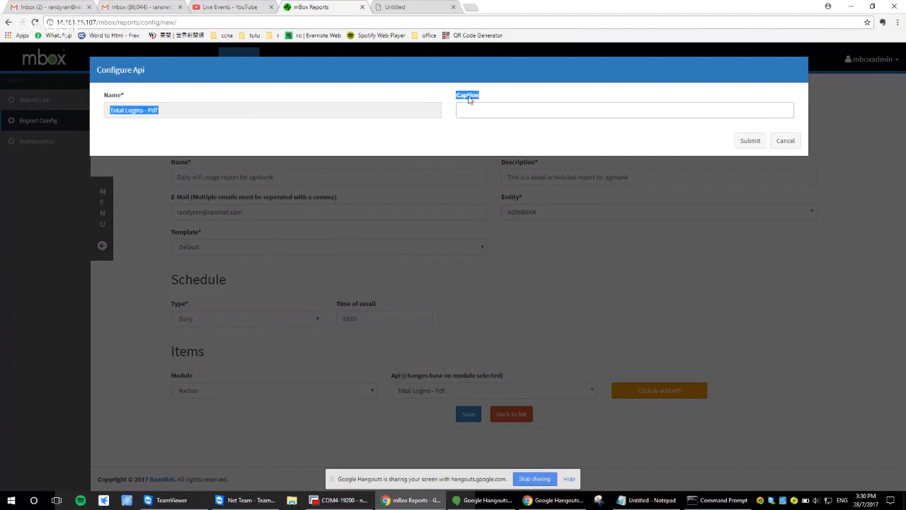
left_click(467, 114)
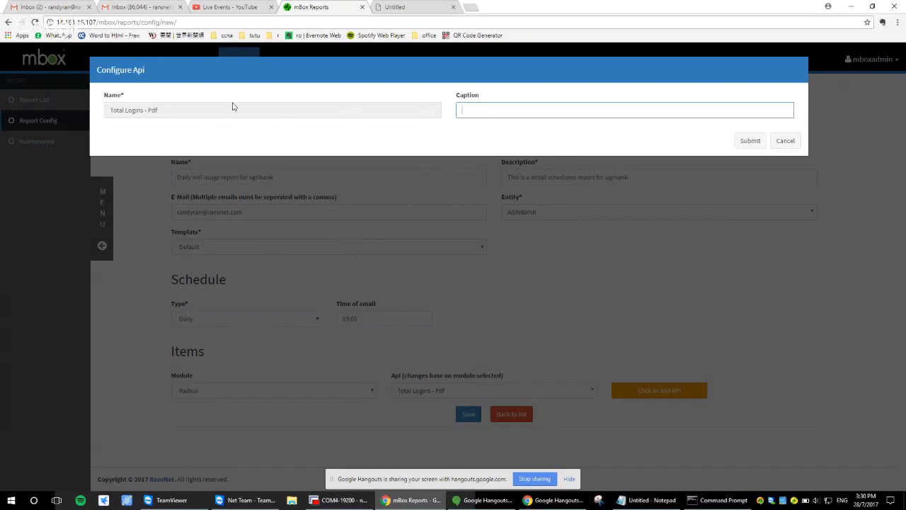
left_click_drag(203, 108, 111, 110)
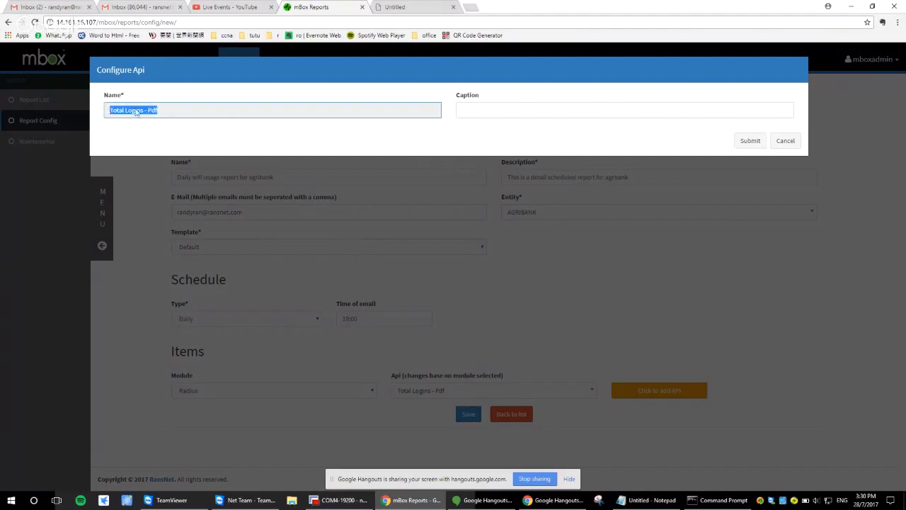
left_click(140, 111)
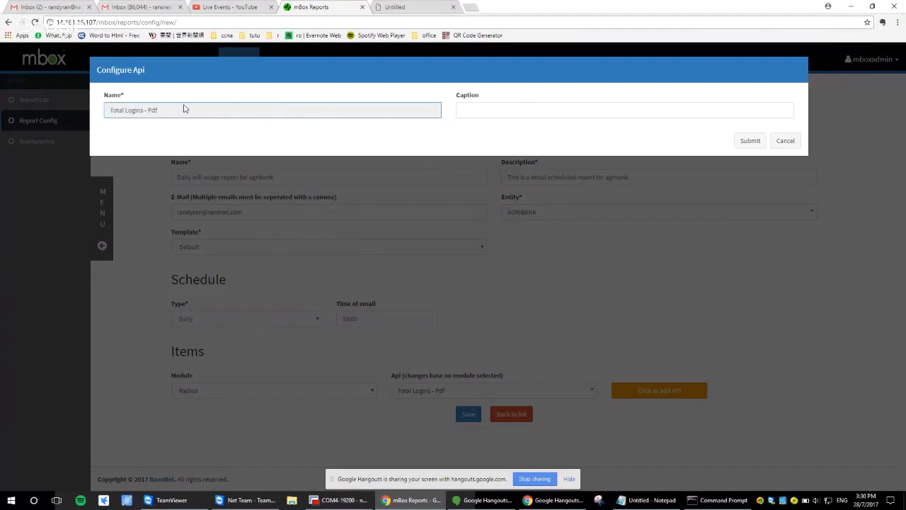
left_click(567, 113)
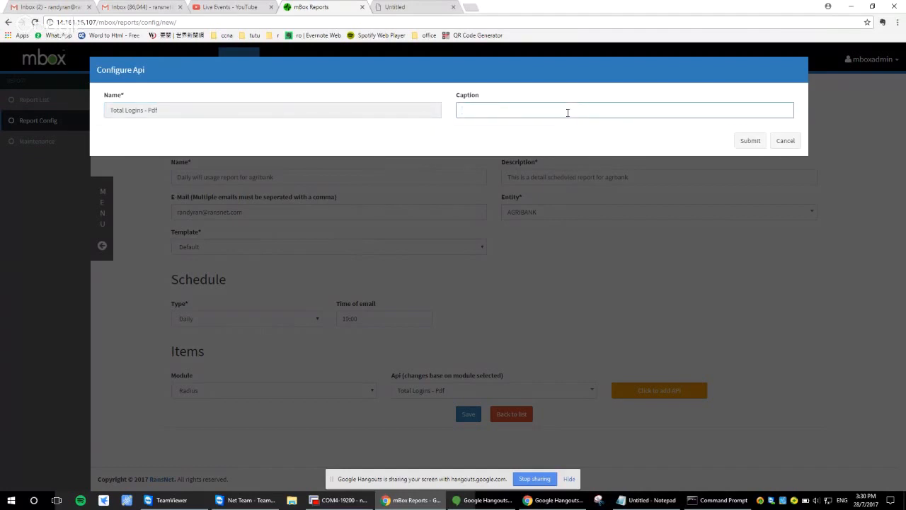
type("Total no. of logins across the day")
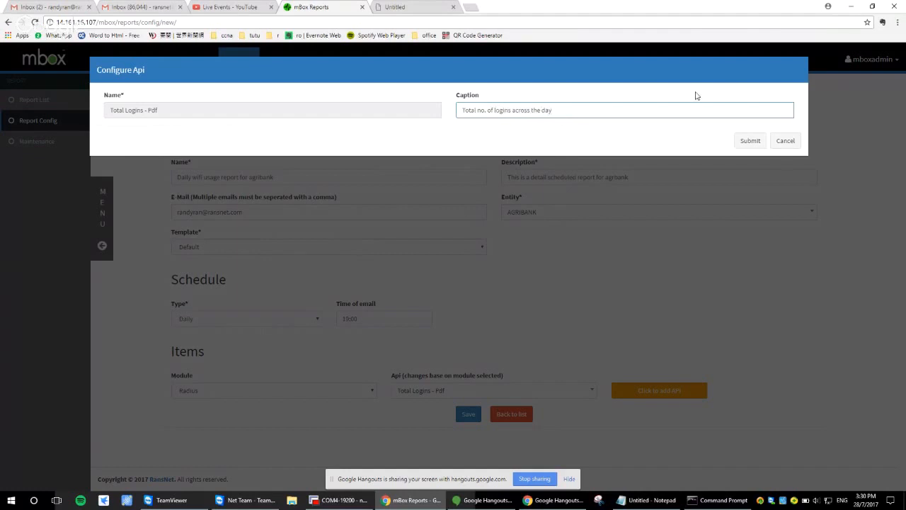
left_click(736, 141)
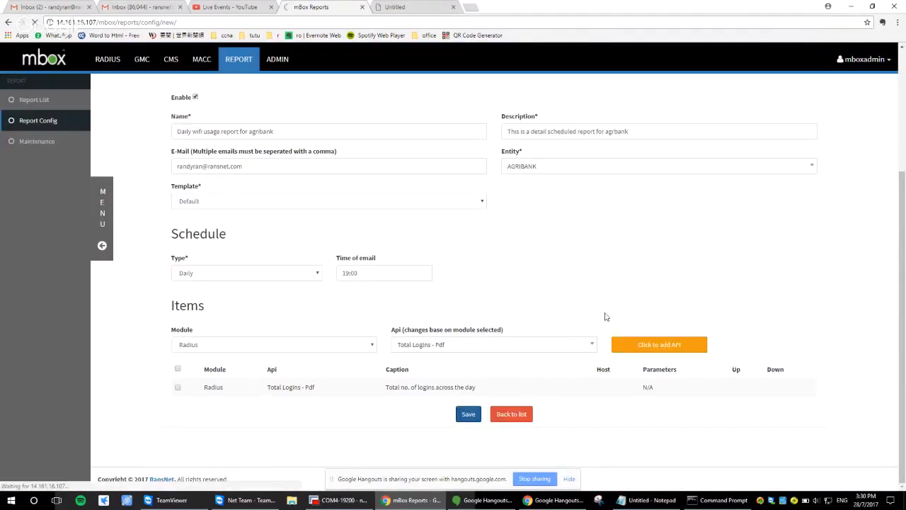
Open the PDF preview of the saved report and close the leftover blank browser tab
scroll(637, 282, "down", 2)
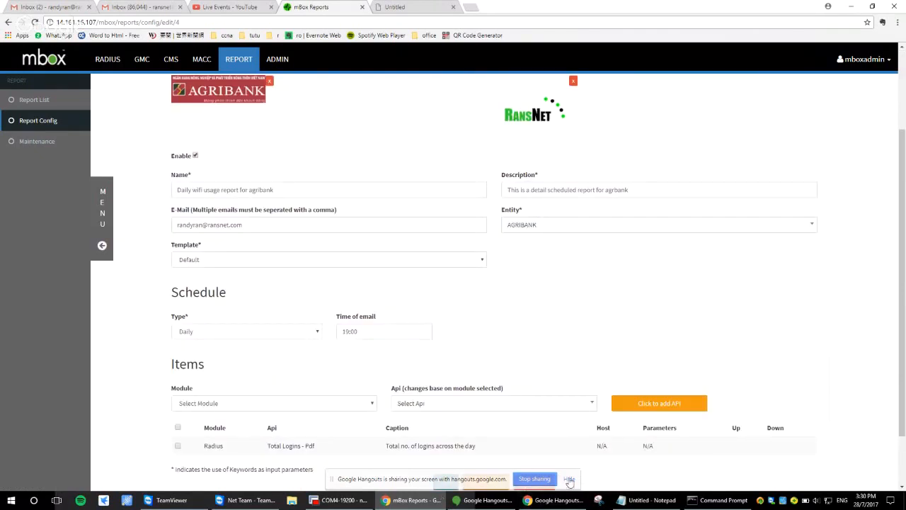
left_click(569, 480)
scroll(559, 417, "down", 2)
left_click(487, 428)
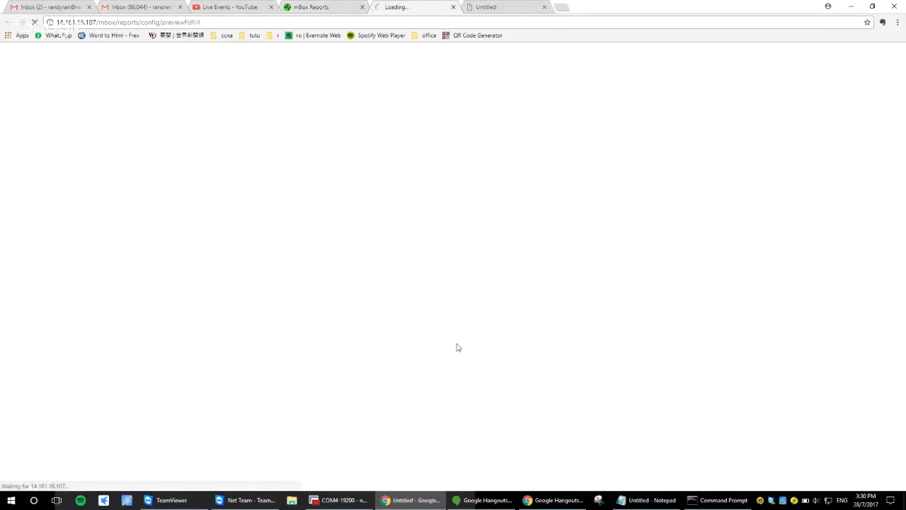
left_click(544, 7)
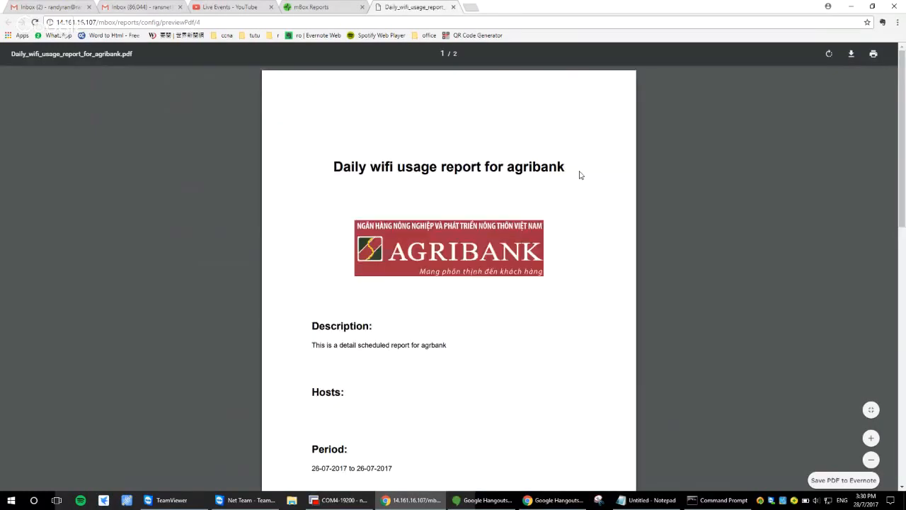
Review the previewed report's cover page and captioned total logins chart, and close the preview
scroll(846, 151, "down", 4)
scroll(845, 147, "up", 4)
scroll(683, 191, "down", 1)
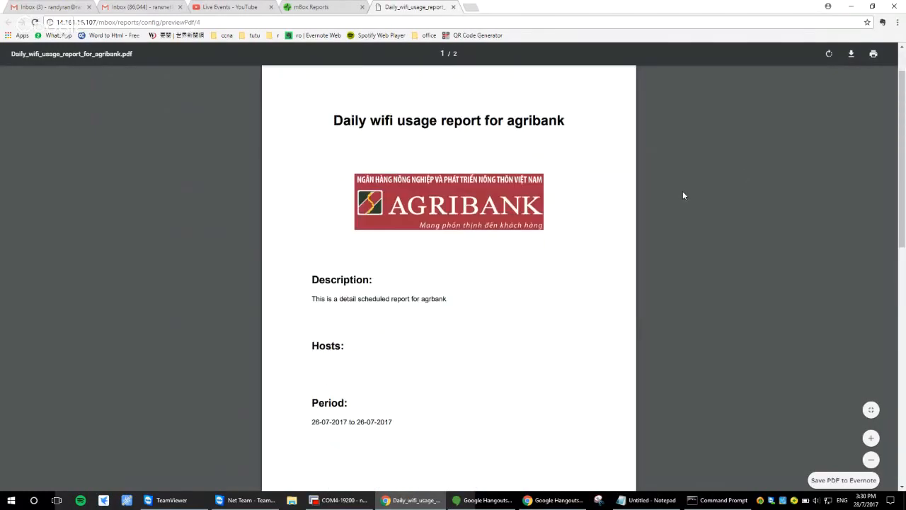
scroll(682, 196, "down", 1)
scroll(651, 203, "down", 6)
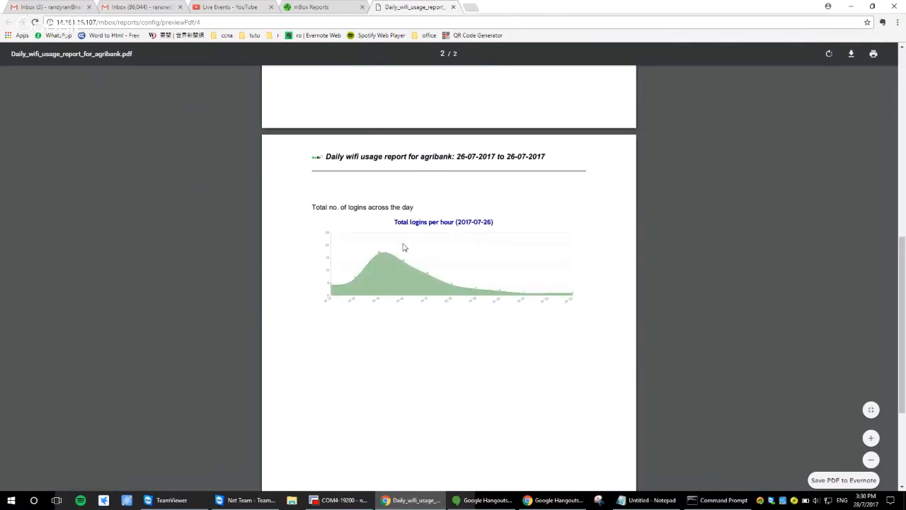
left_click_drag(414, 207, 311, 208)
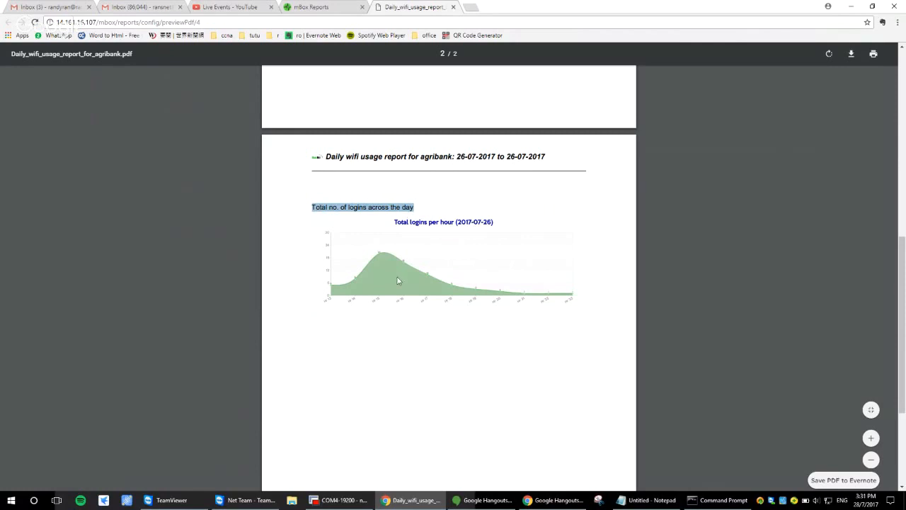
left_click(452, 7)
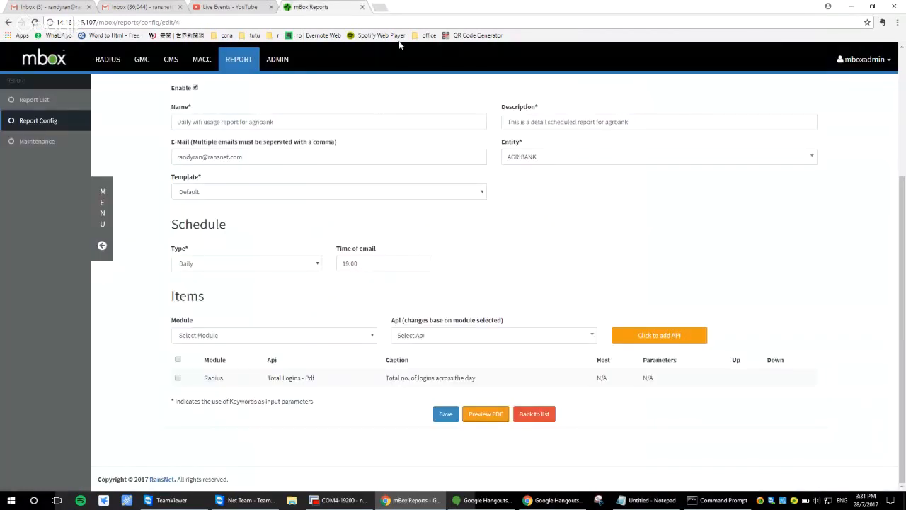
Select the Radius module and its Top Logins - Pdf API for a second report item
left_click(497, 334)
left_click(343, 333)
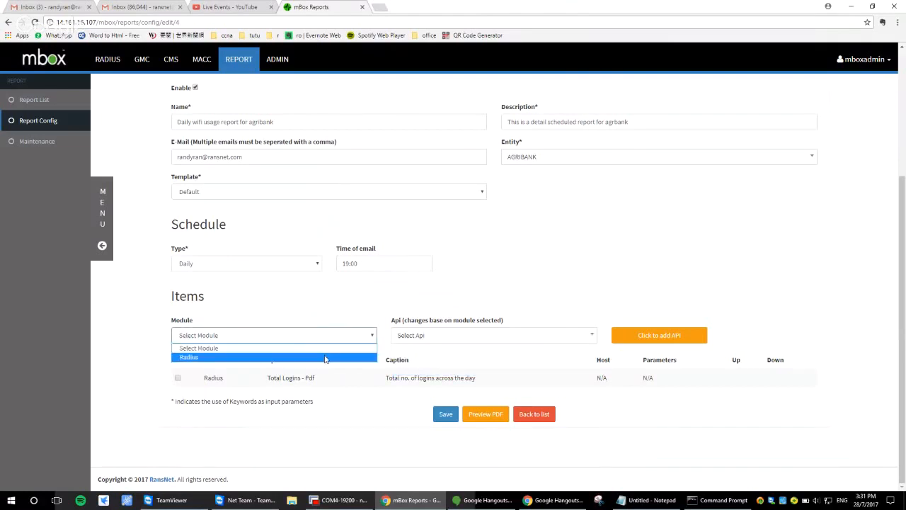
left_click(324, 357)
left_click(428, 338)
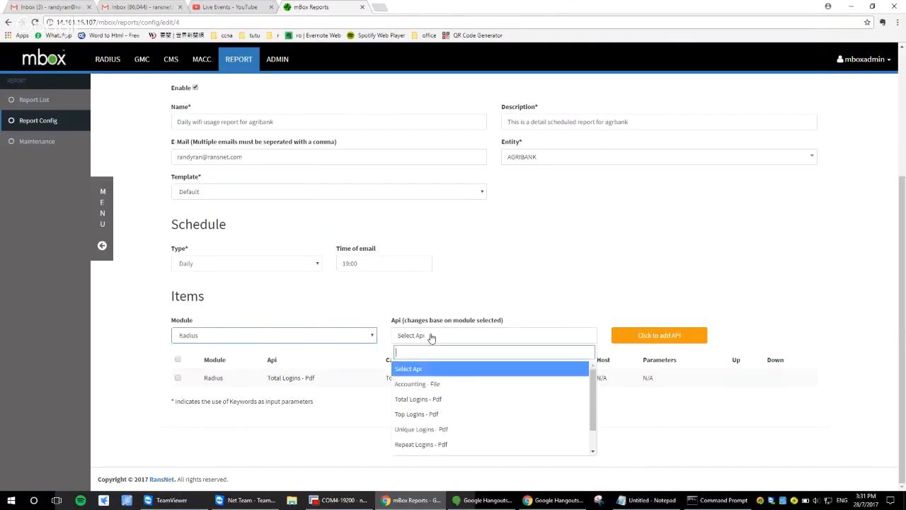
left_click(461, 414)
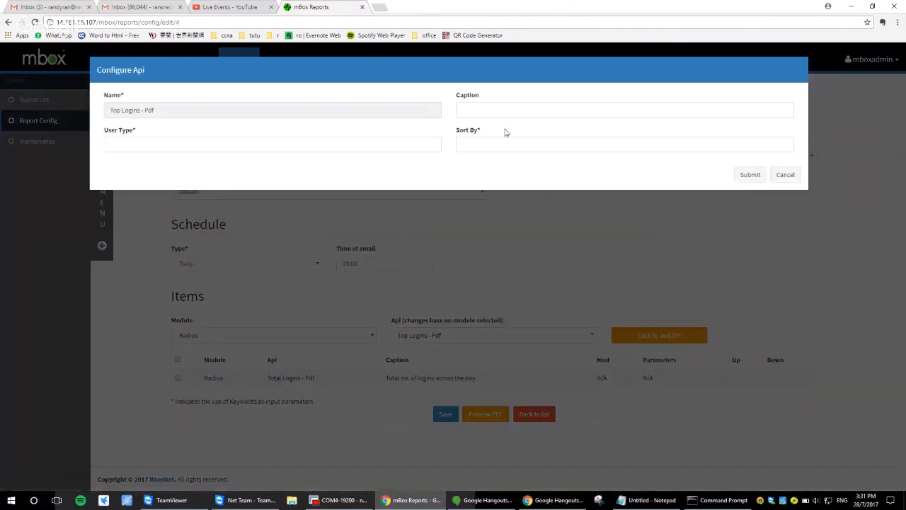
Set the Top Logins item's user type to Username and its sorting to Time Login
left_click(376, 145)
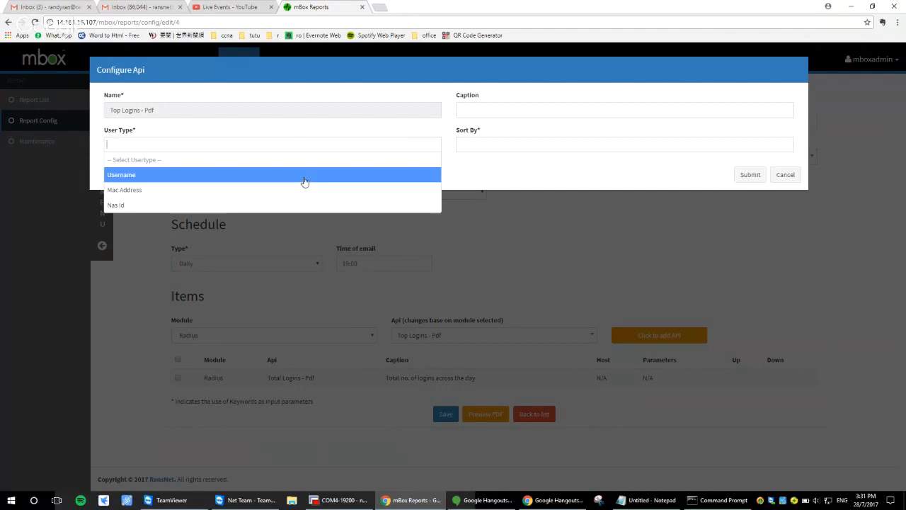
left_click(304, 182)
left_click(476, 166)
left_click(499, 149)
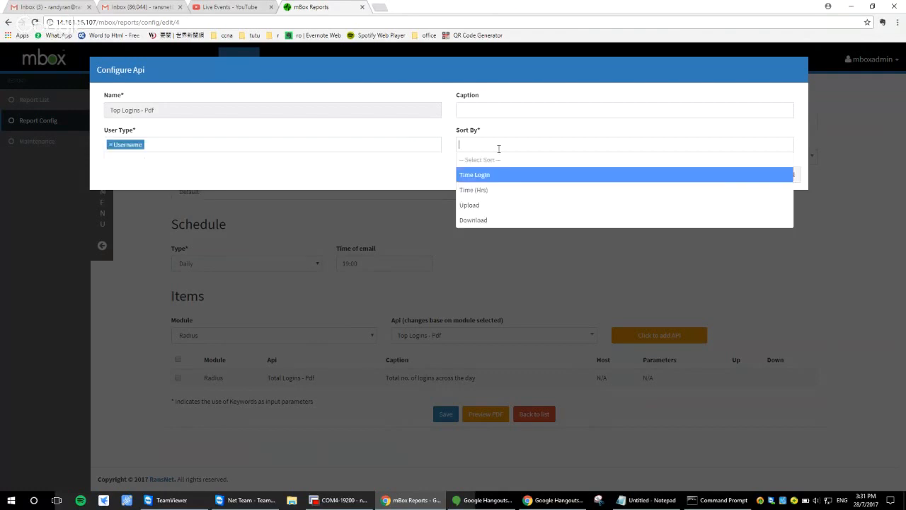
left_click(528, 175)
Caption the Top Logins item "Top 10 users sorted by no. of login times" and submit it to the report items
left_click(514, 109)
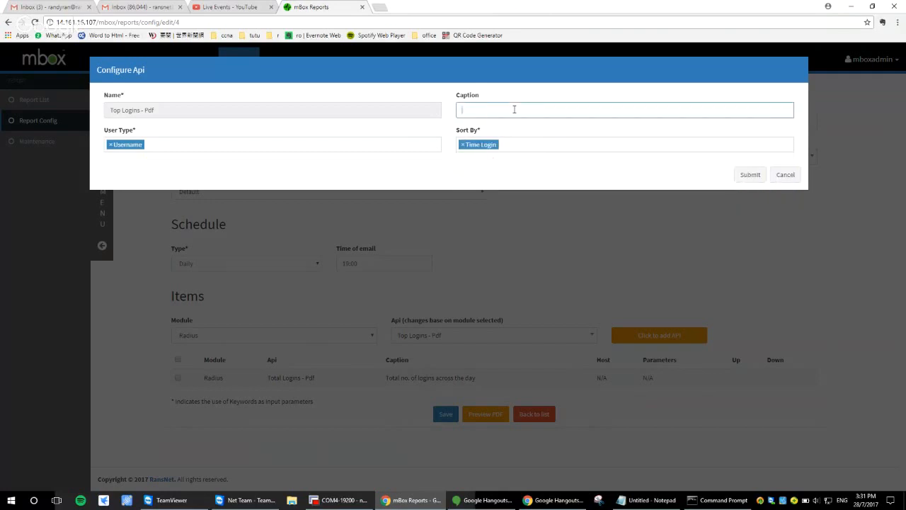
type("Toa user")
key("BackSpace")
type("10")
type("ers sorted by no. of login times")
left_click(749, 174)
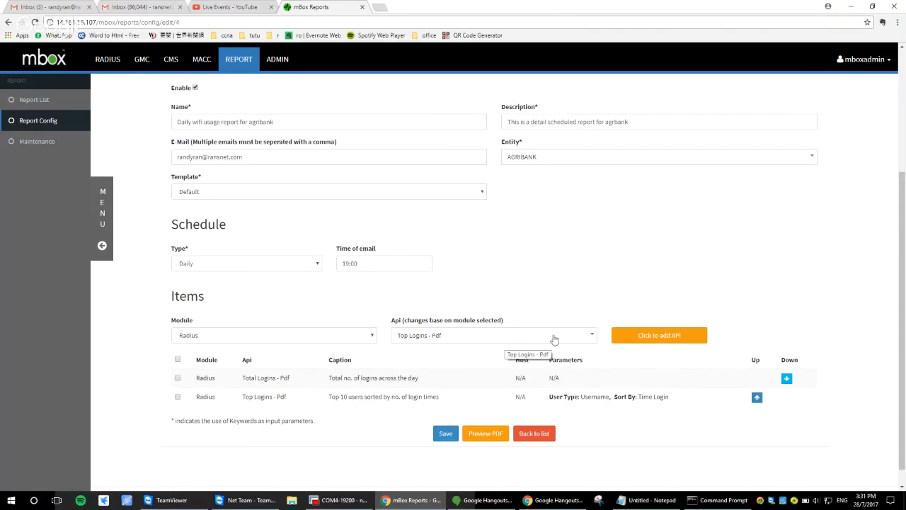
Start another Top Logins - Pdf item with user type Mac Address, sorted by Time (Hrs)
left_click(634, 340)
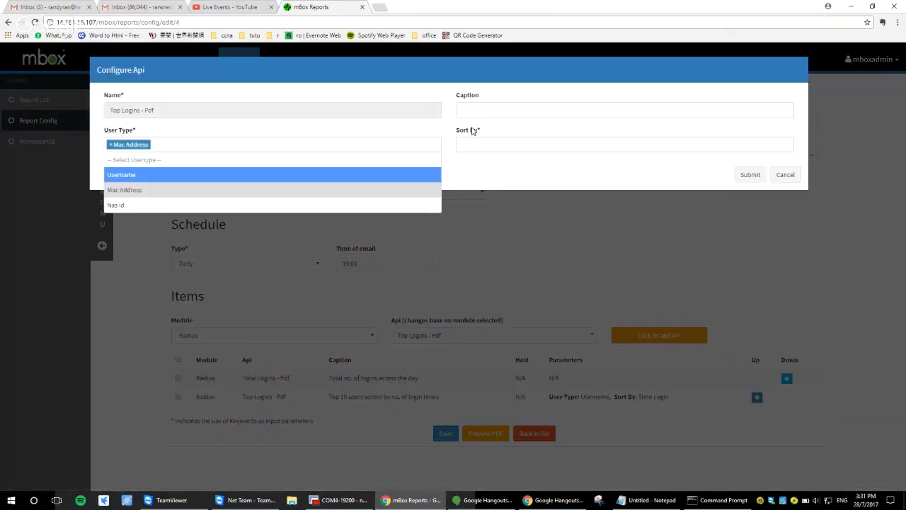
left_click(472, 131)
left_click(508, 191)
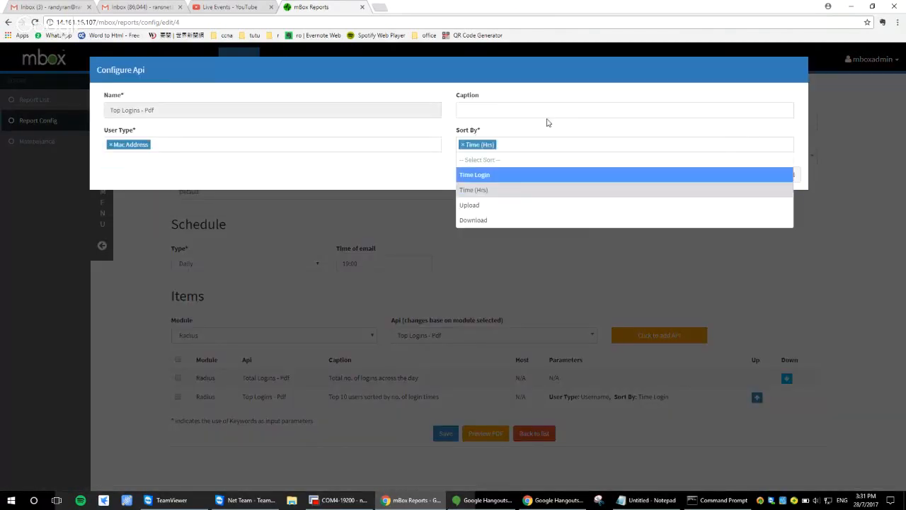
Submit the Mac Address item with the caption "Top devices sorted by total usage time across the day" and save the report
left_click(528, 105)
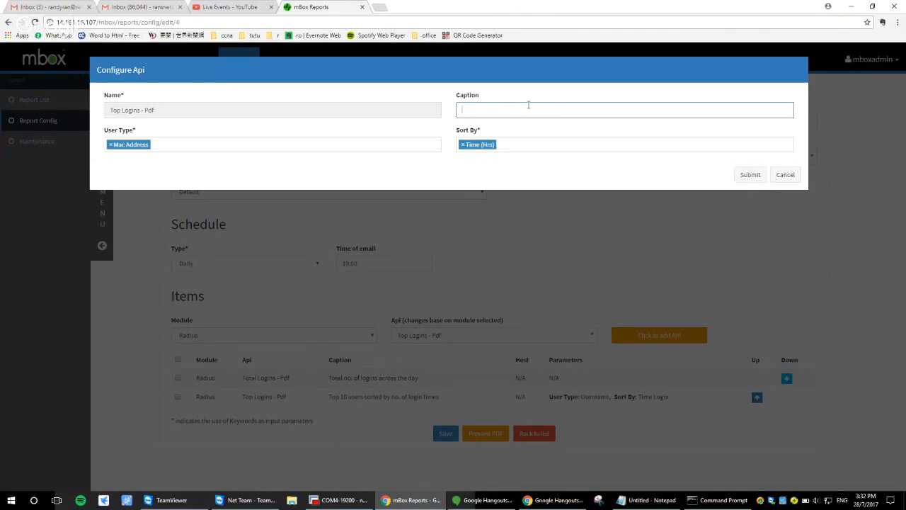
type("Top devices sorted by total usage time ac")
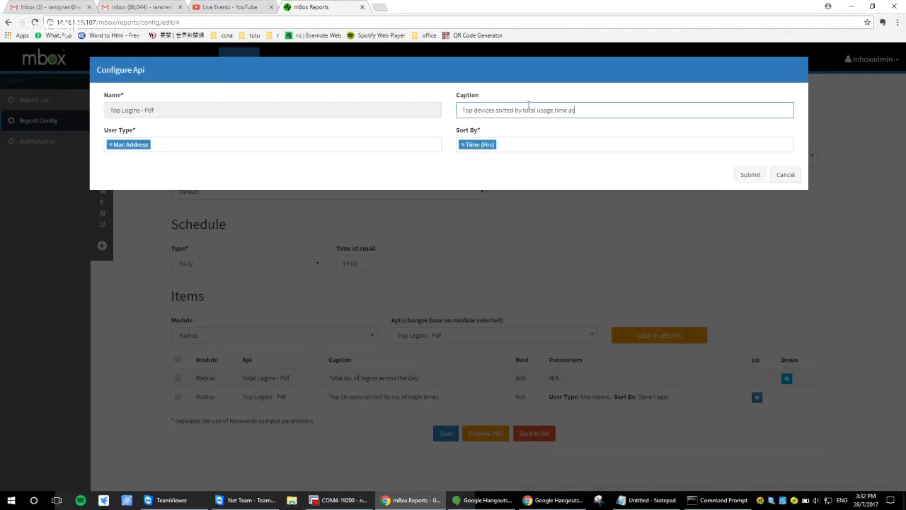
type("ross the day")
left_click(752, 177)
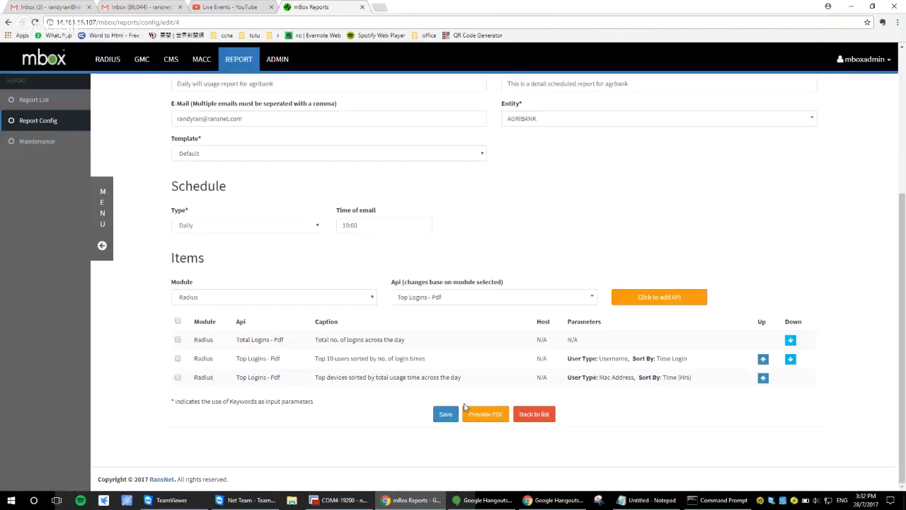
left_click(465, 409)
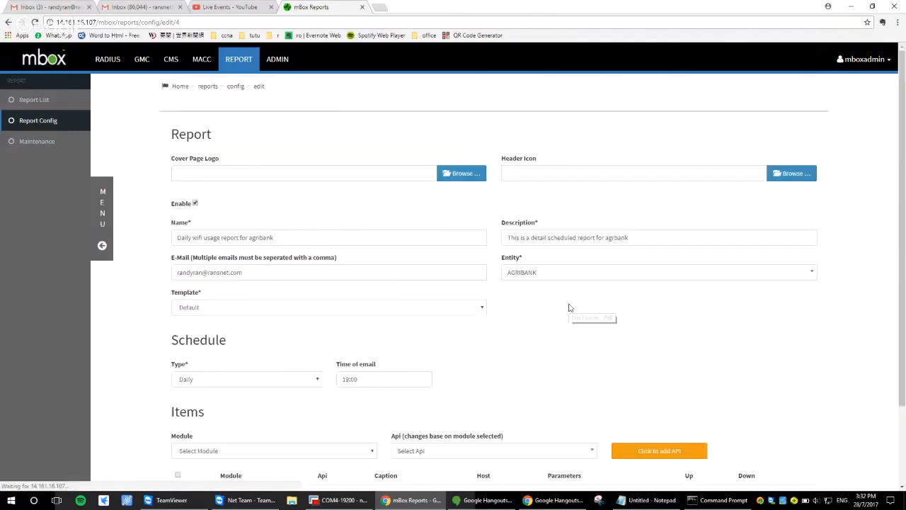
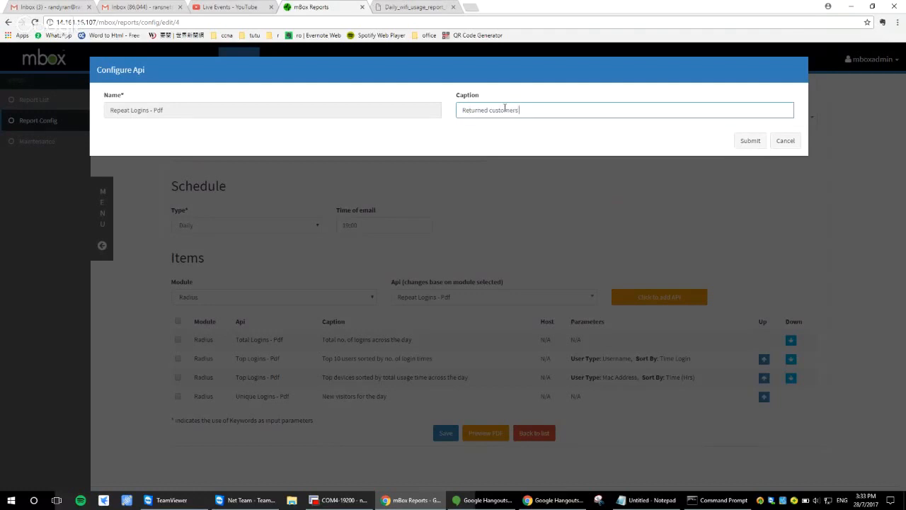
Complete the Repeat Logins item's caption as "Returned customers across hours in the day" and submit it
type("across hours in the day")
left_click(749, 140)
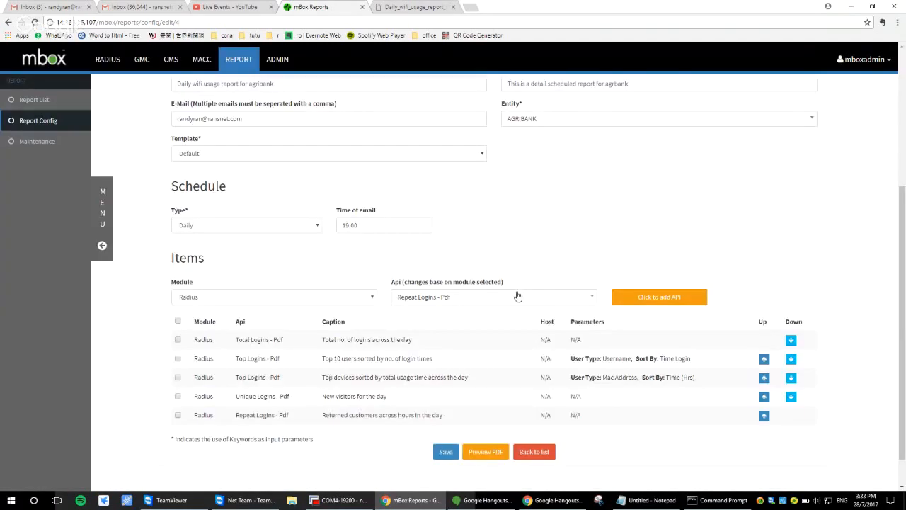
Add a Dwell Average Time - Pdf item captioned "Average dwell time for each visit" to the report items and save the report
left_click(517, 296)
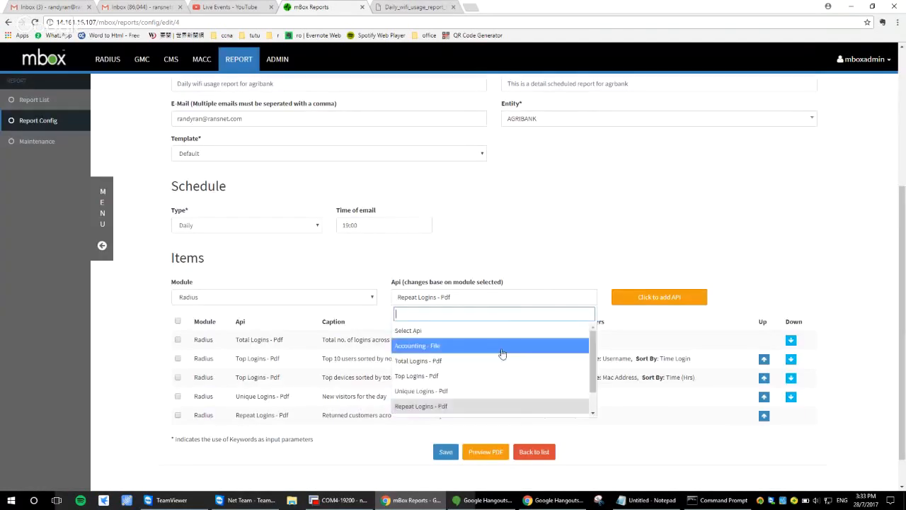
scroll(495, 368, "down", 1)
left_click(485, 394)
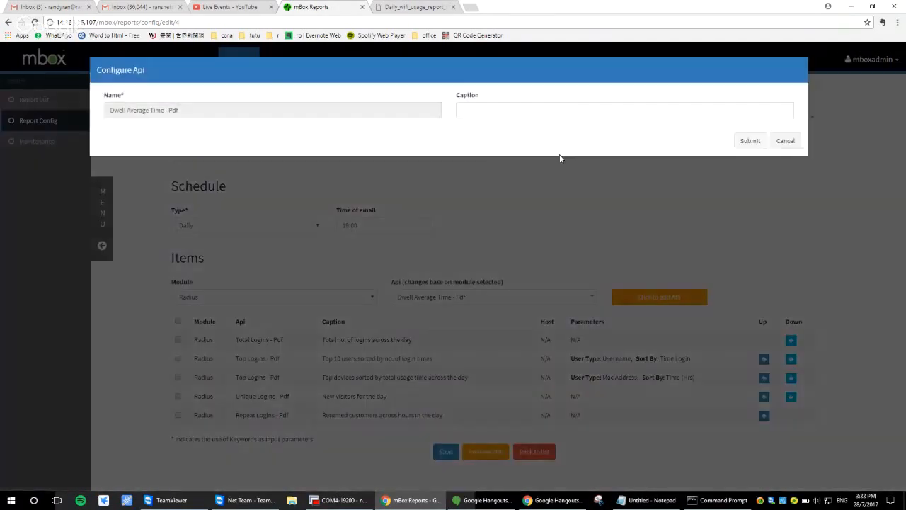
left_click(551, 111)
type("Averagre de")
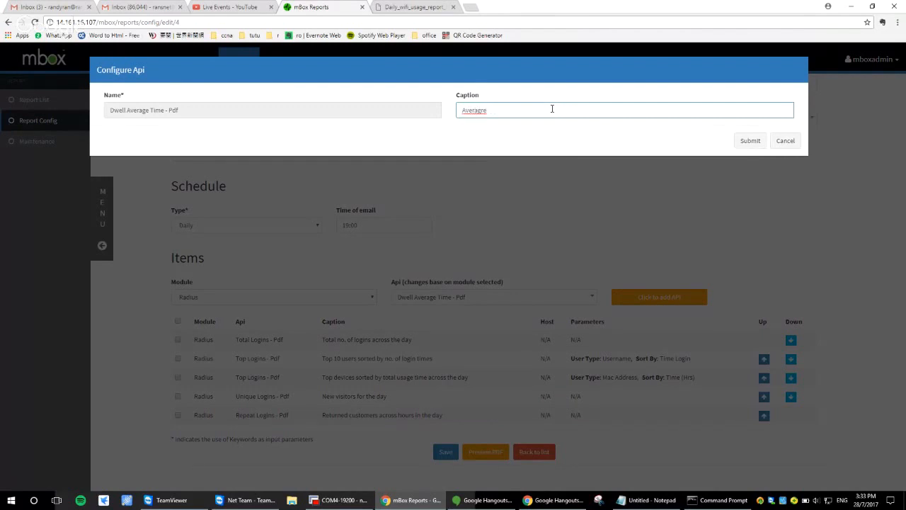
key("BackSpace")
key("BackSpace")
type("e dwell time for each visit")
left_click(750, 140)
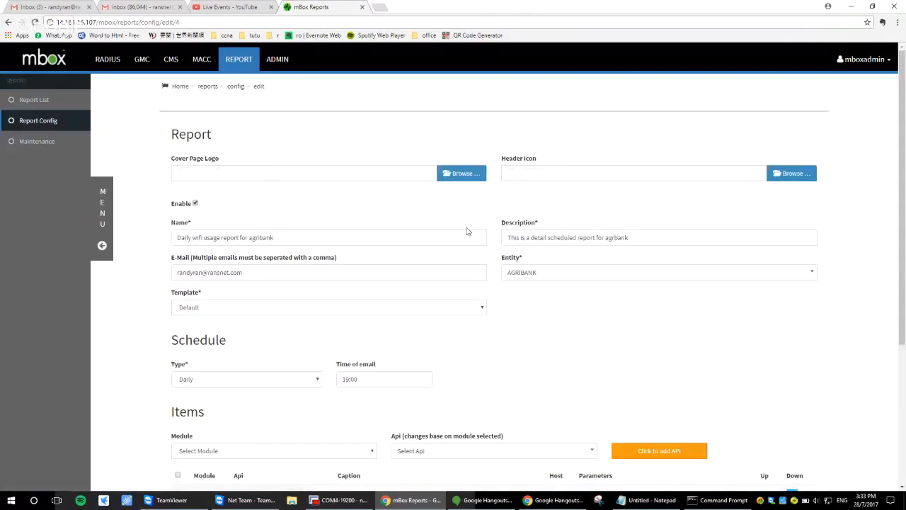
scroll(466, 230, "down", 3)
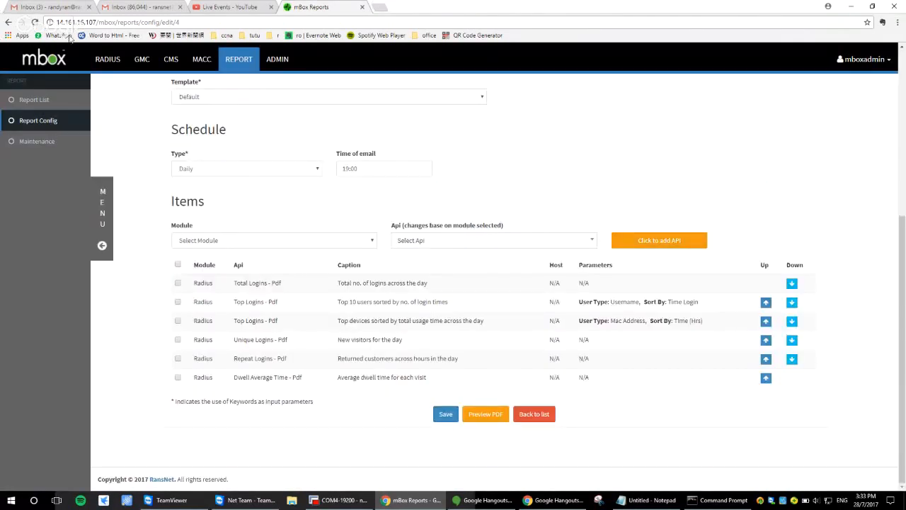
left_click(48, 121)
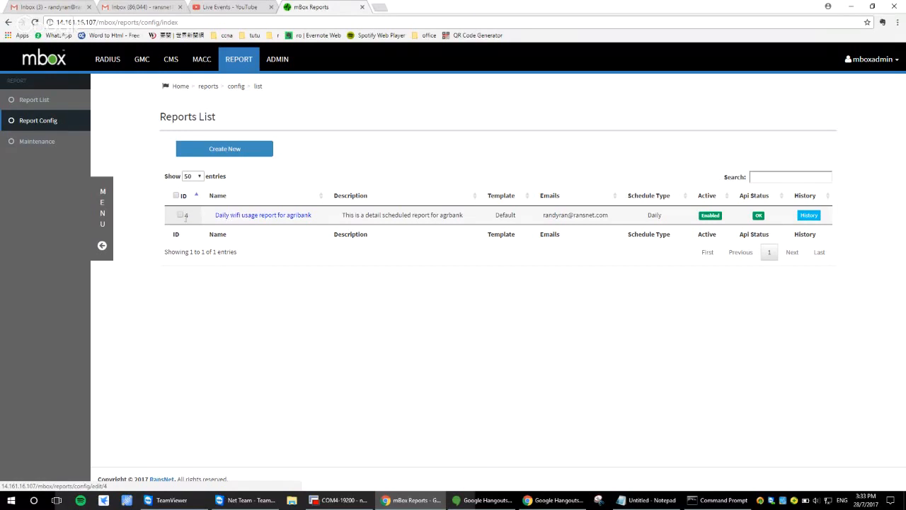
left_click(180, 216)
left_click(363, 149)
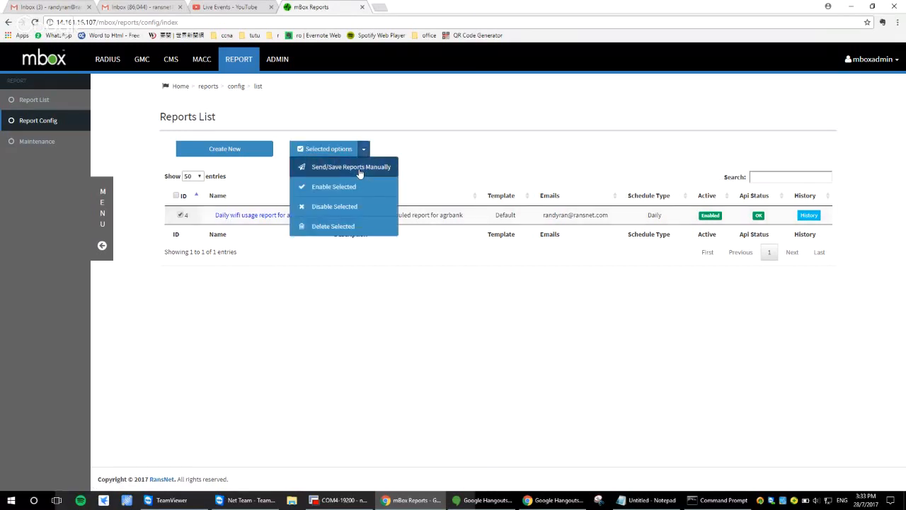
left_click(359, 169)
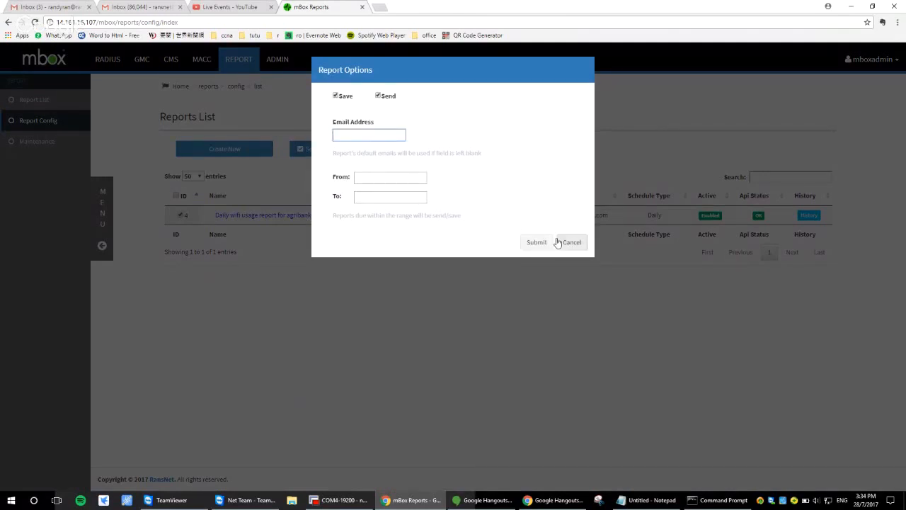
left_click(559, 243)
left_click(303, 217)
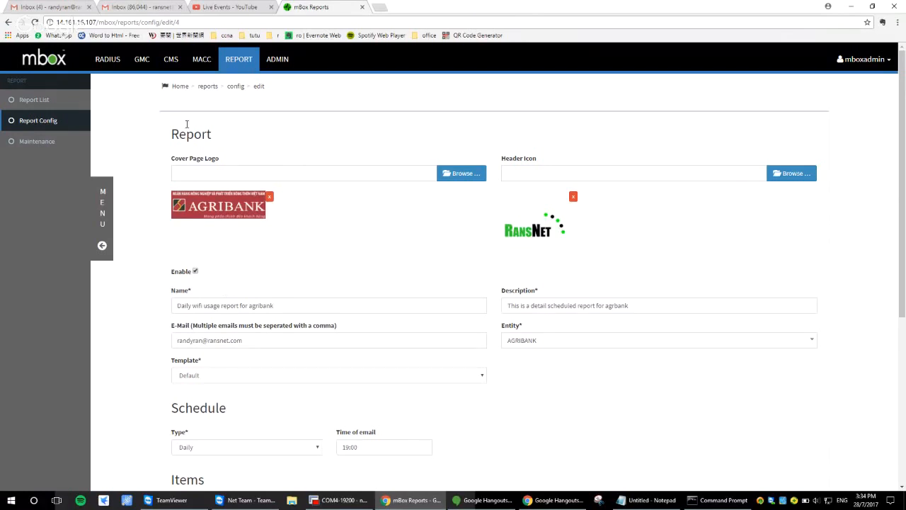
Open the general system settings of the admin module, where the email server is configured
left_click(278, 64)
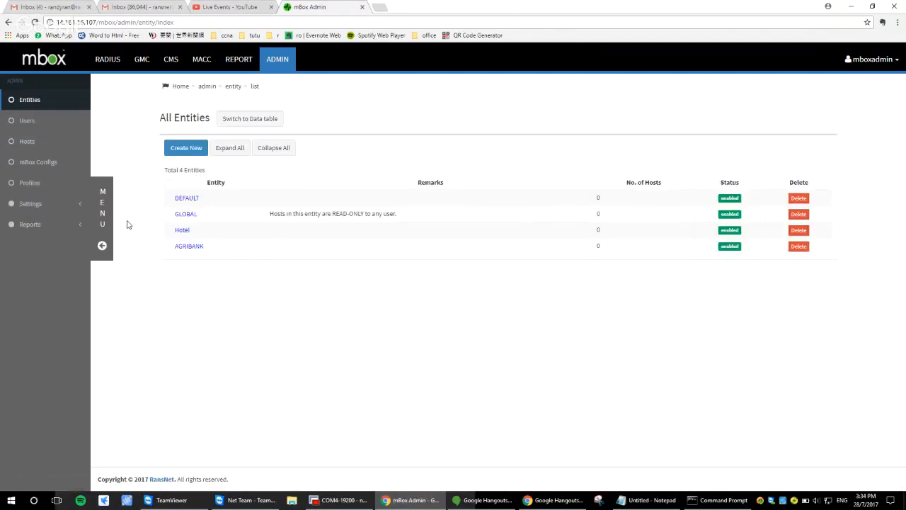
left_click(40, 207)
left_click(34, 221)
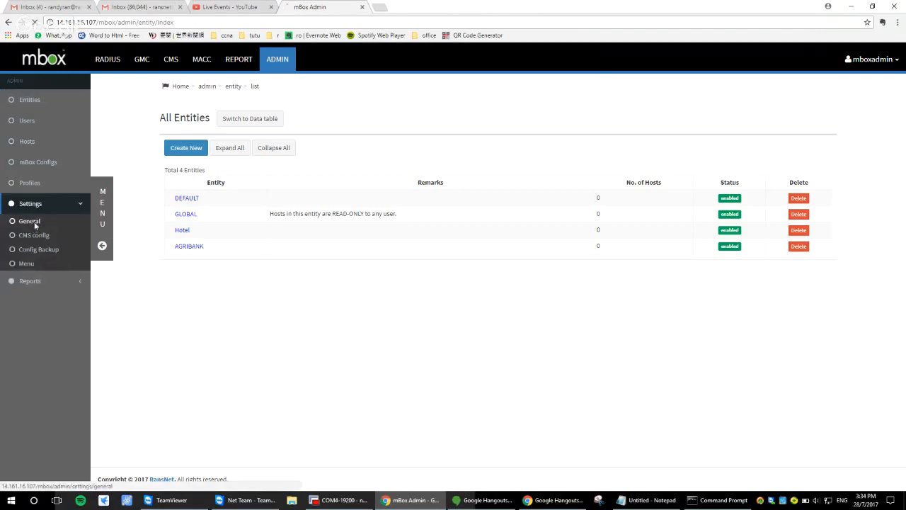
left_click(275, 61)
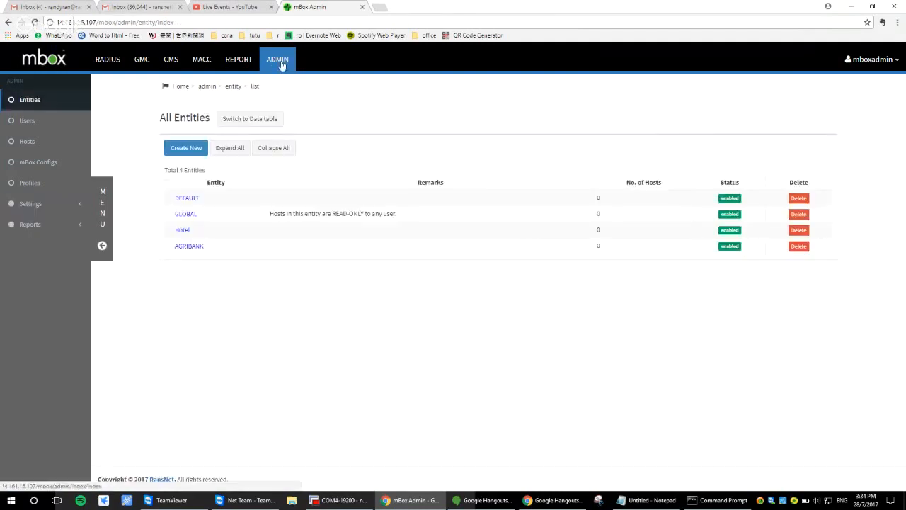
left_click(32, 203)
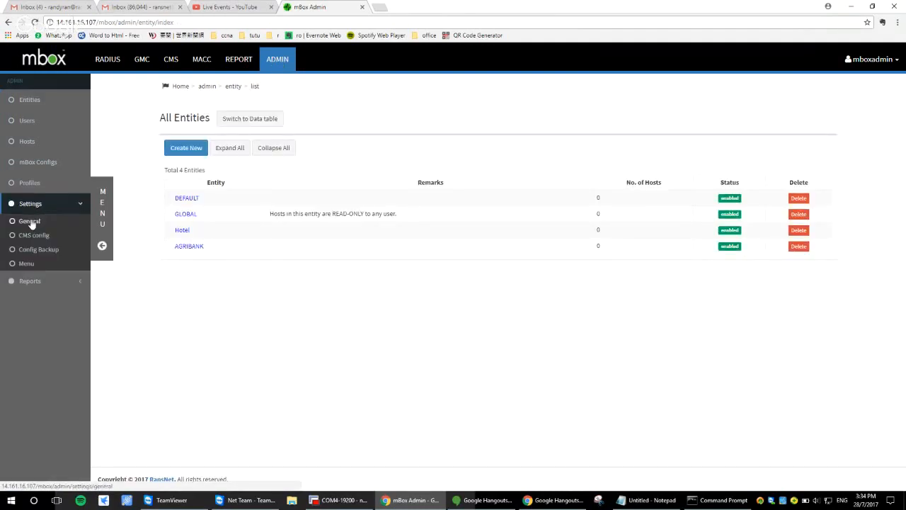
left_click(32, 222)
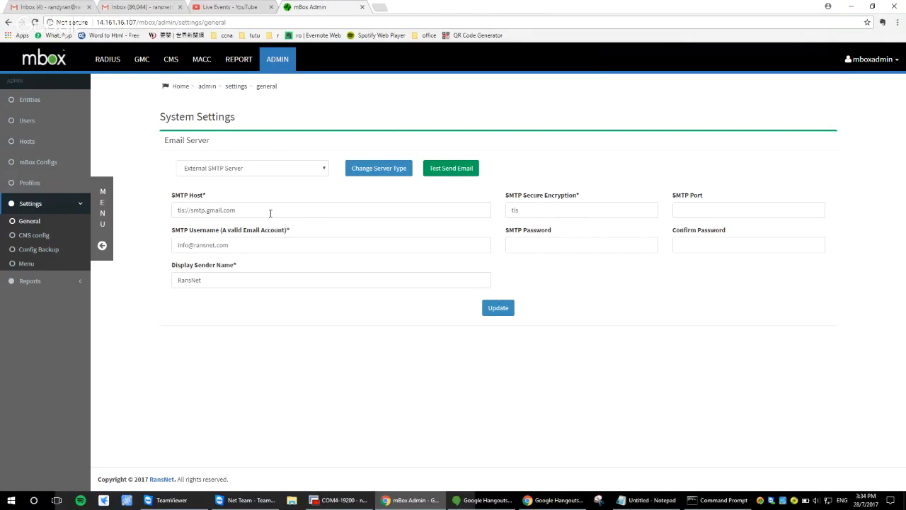
Review the email server's SMTP host, username, password fields and display sender name
left_click_drag(269, 213, 173, 207)
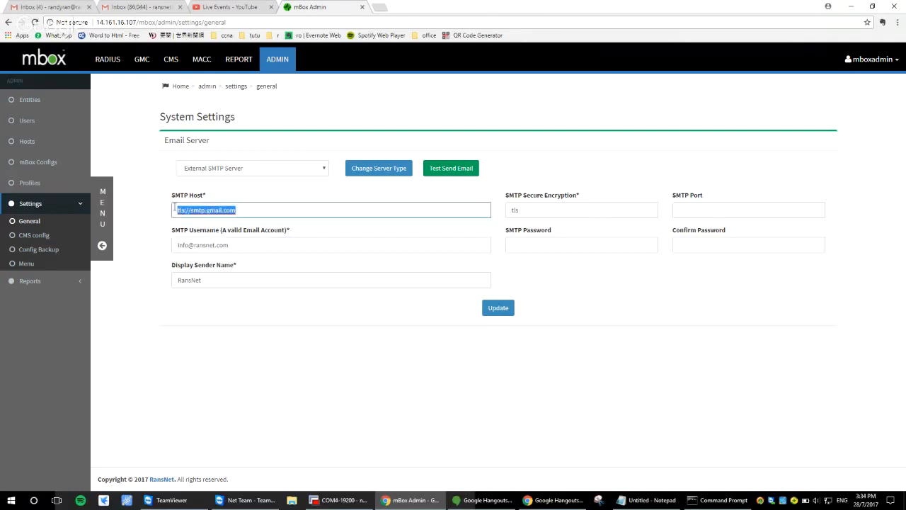
left_click_drag(259, 246, 175, 245)
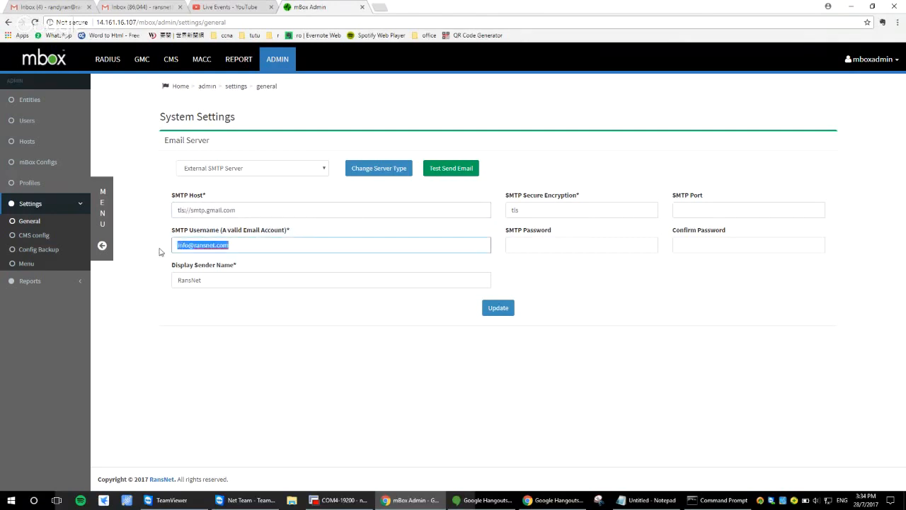
left_click(578, 243)
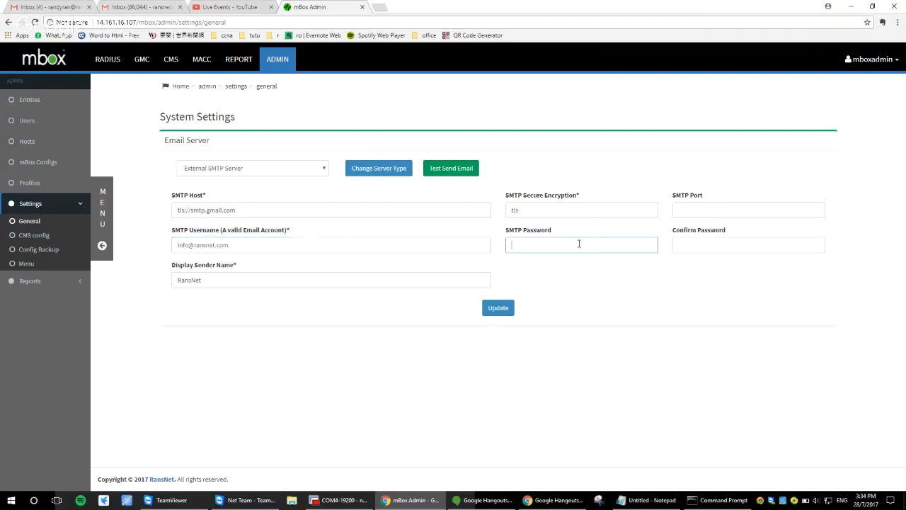
left_click(705, 244)
left_click_drag(253, 281, 125, 276)
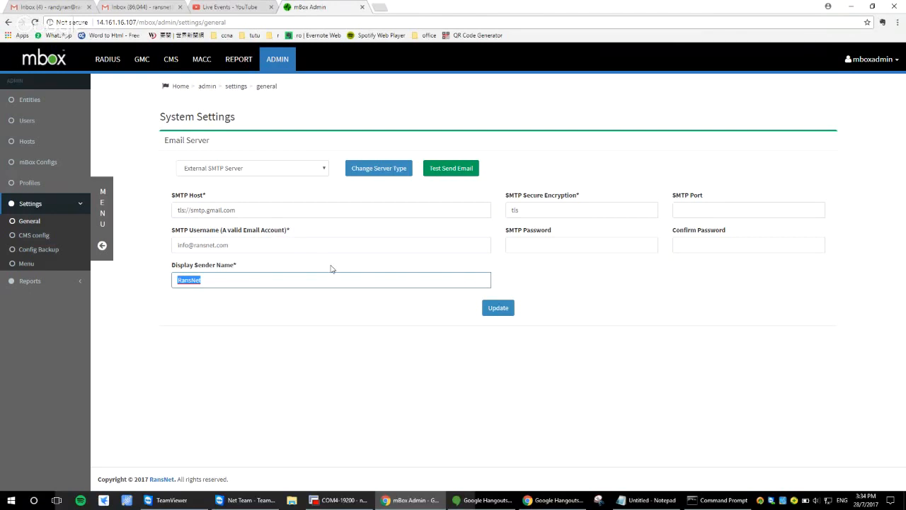
left_click_drag(262, 247, 184, 244)
left_click(252, 247)
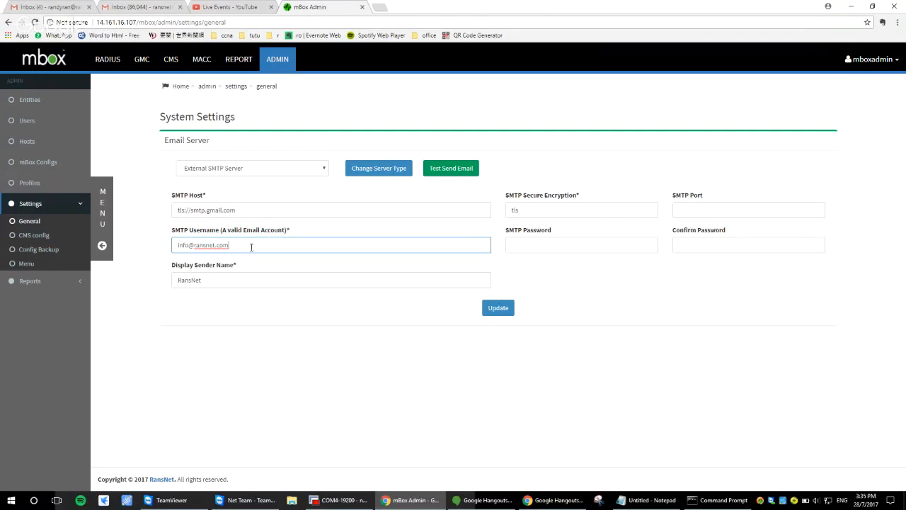
key("ctrl+a")
left_click(640, 247)
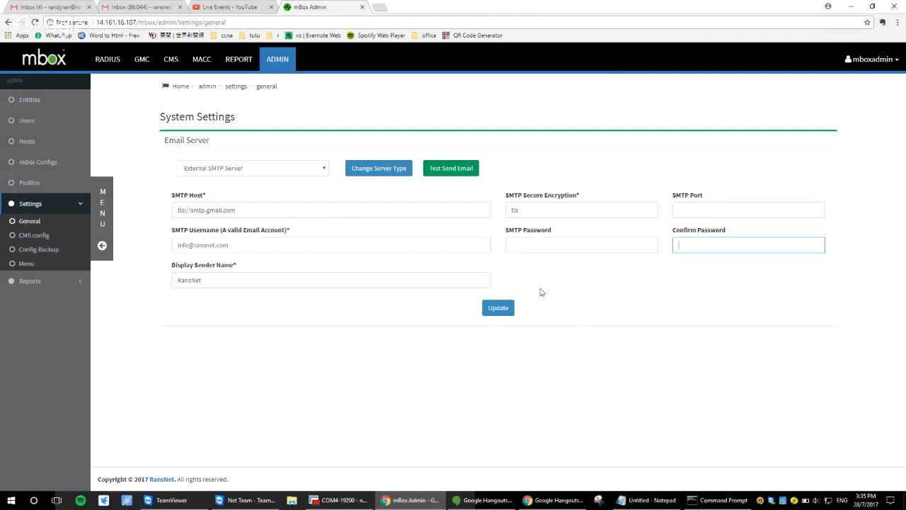
Send a test email from the email server settings to the administrator's e-mail address
left_click(467, 170)
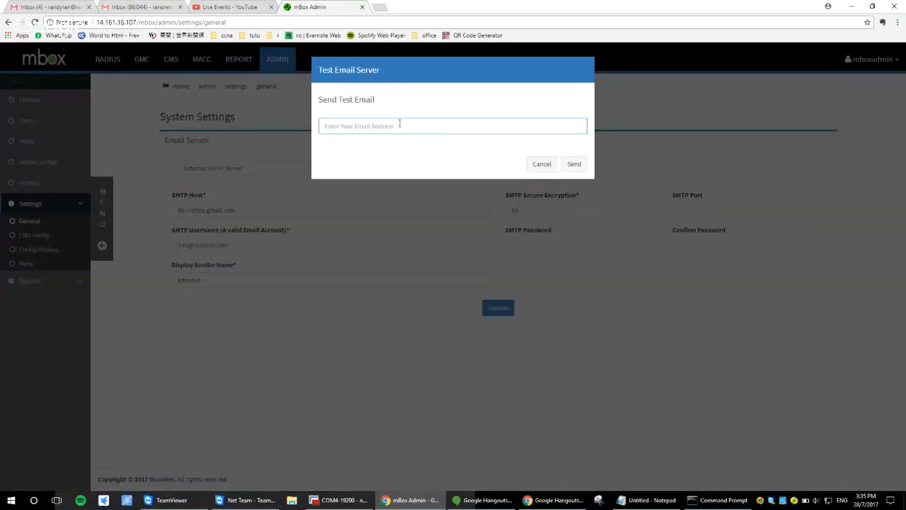
left_click(577, 165)
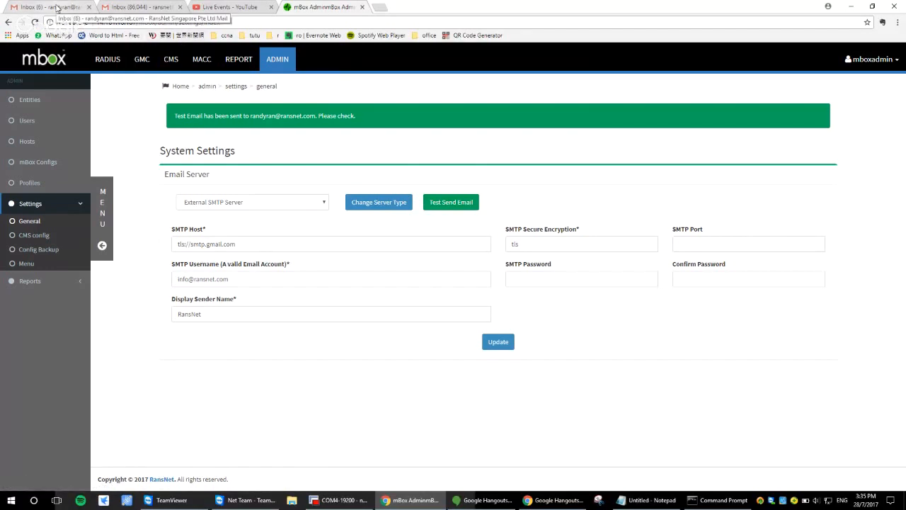
Switch to the Gmail inbox, read the mBox Mail Server Test message, and return to the mbox admin page
left_click(57, 9)
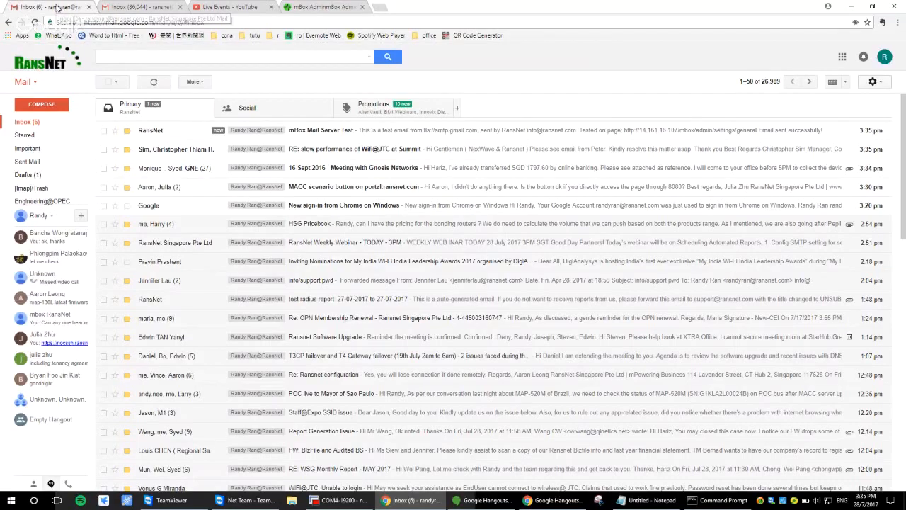
left_click(251, 132)
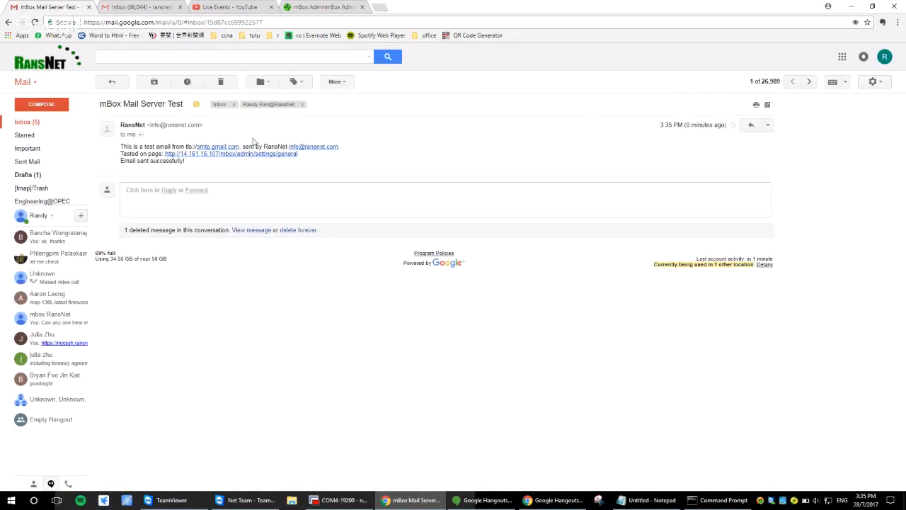
left_click(330, 7)
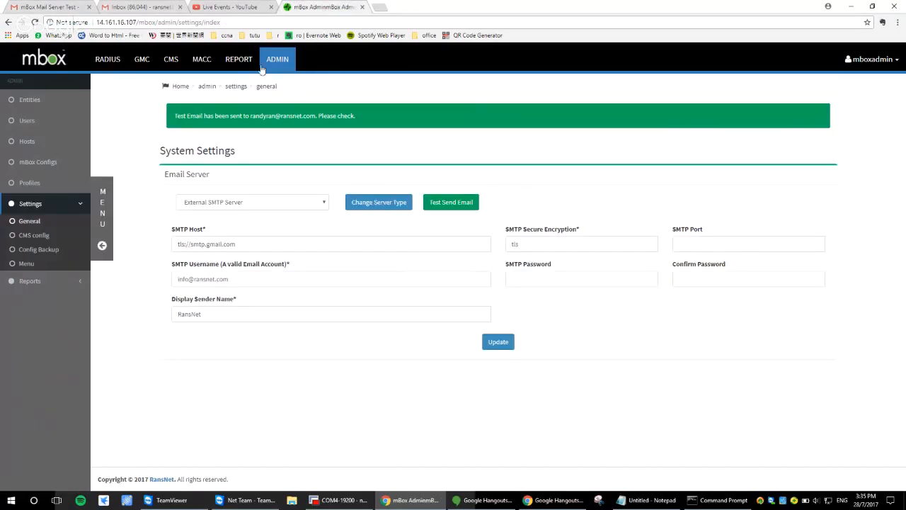
Open the configuration of the daily wifi usage report for Agribank and review its schedule and items
left_click(238, 64)
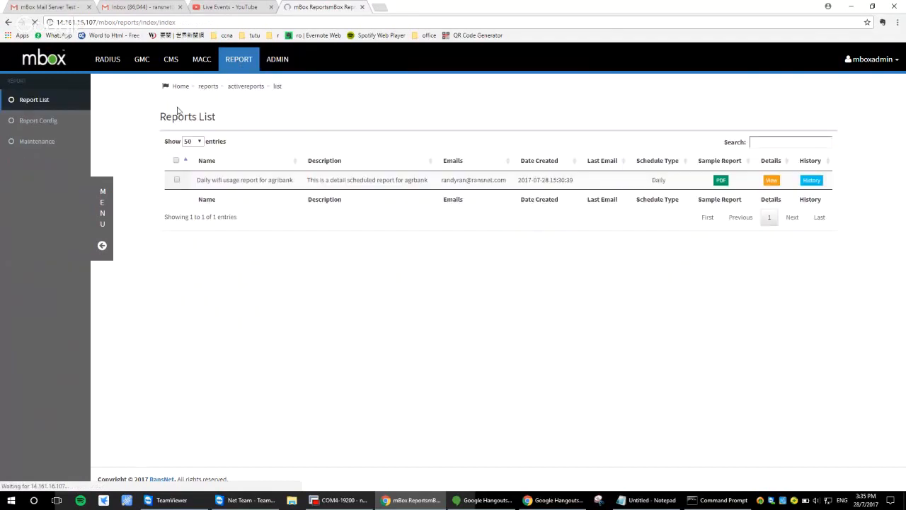
left_click(62, 121)
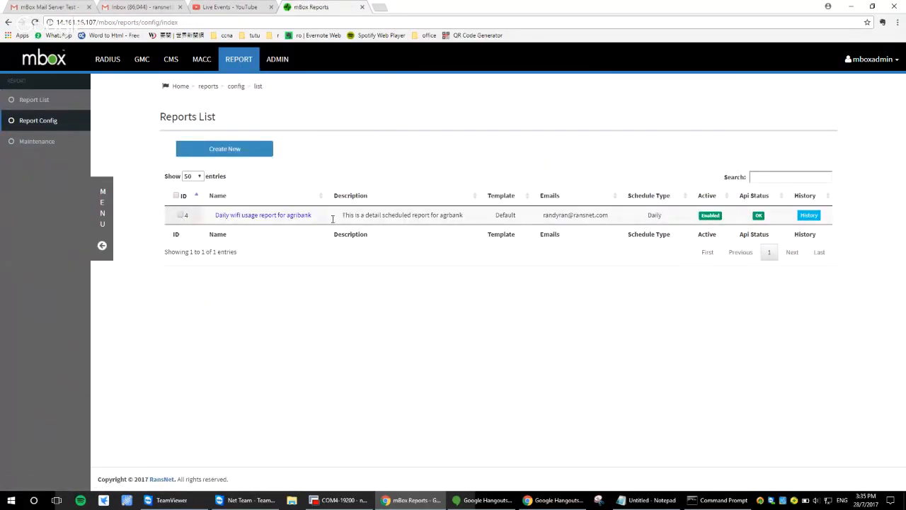
left_click(301, 215)
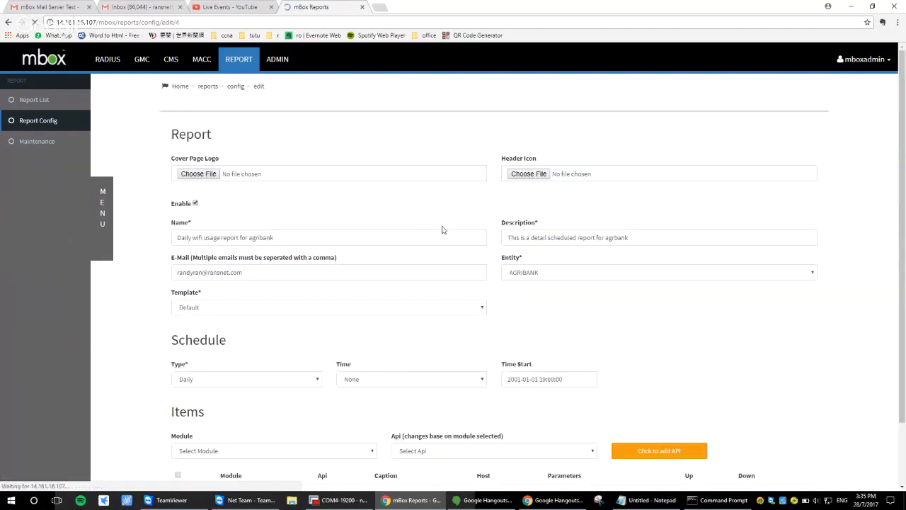
scroll(397, 374, "down", 3)
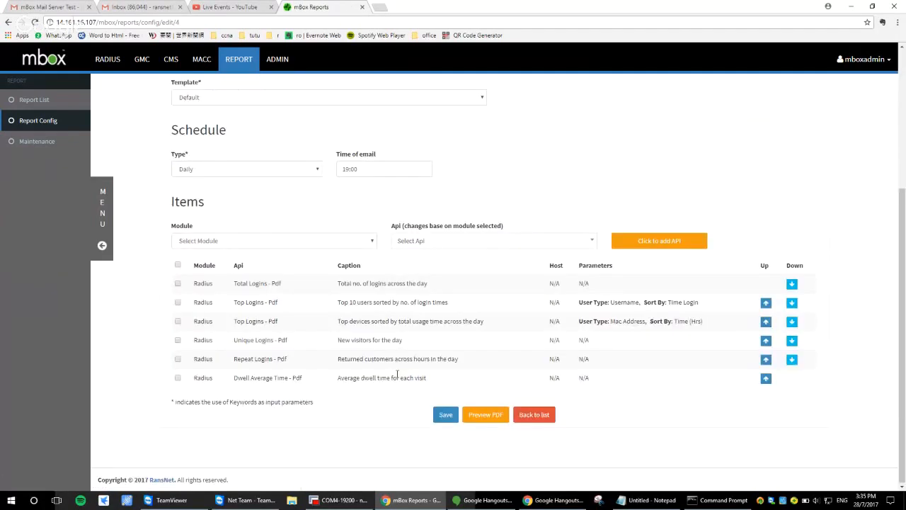
Manually send and save the Agribank daily wifi usage report, entering the recipient's e-mail address
left_click(40, 121)
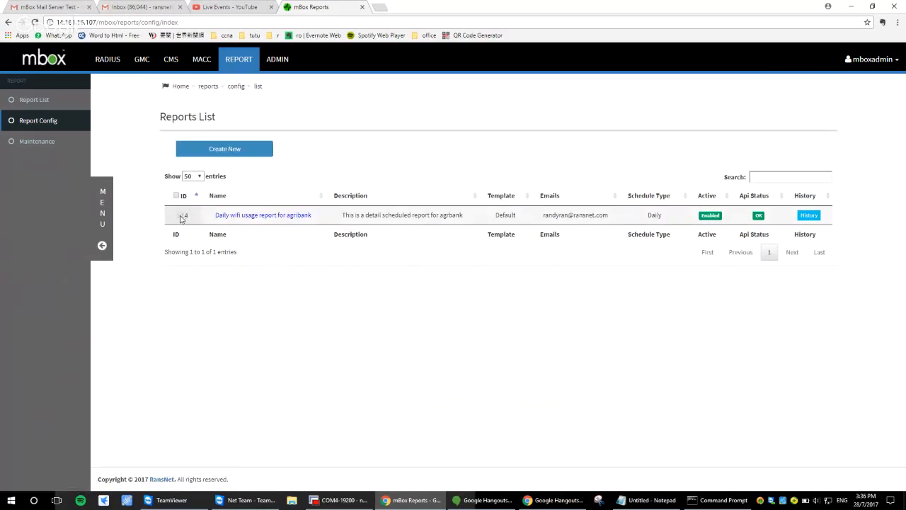
left_click(180, 214)
left_click(364, 148)
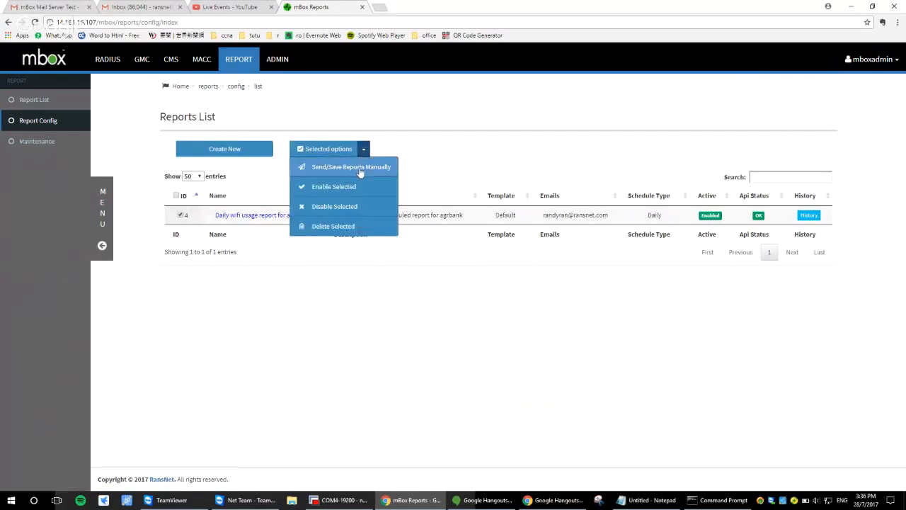
left_click(359, 170)
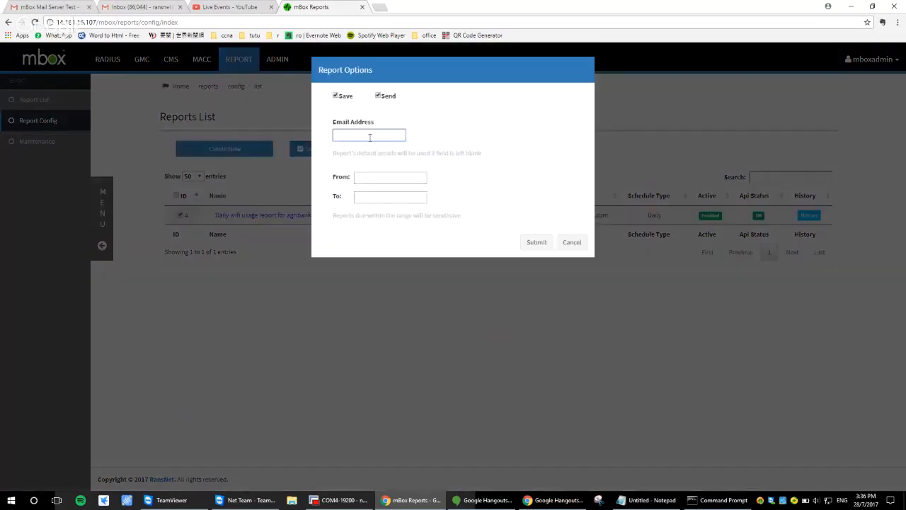
left_click(532, 241)
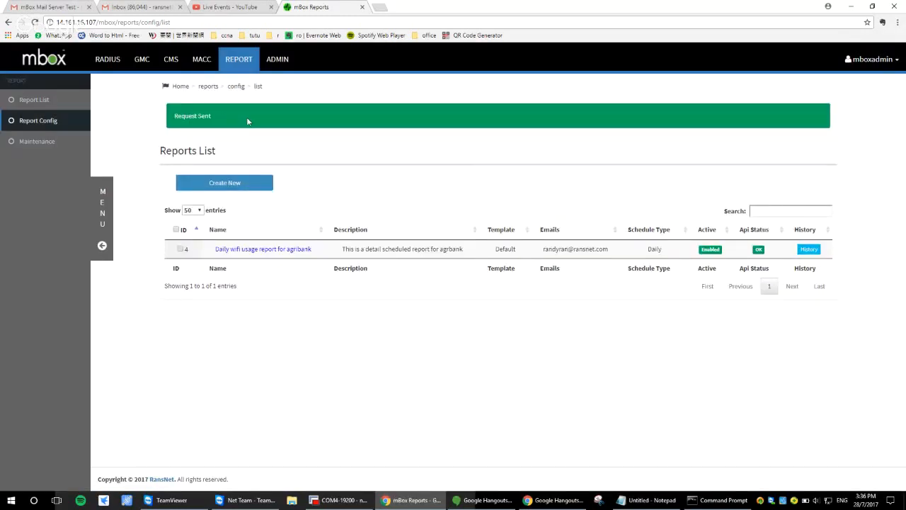
Reload the report configuration list and open the history of the Agribank daily wifi usage report
left_click_drag(247, 119, 182, 114)
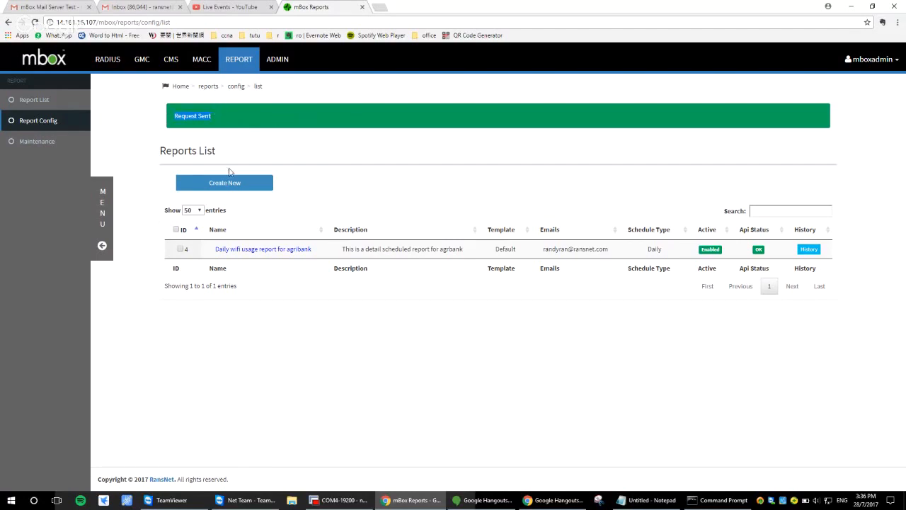
left_click(53, 129)
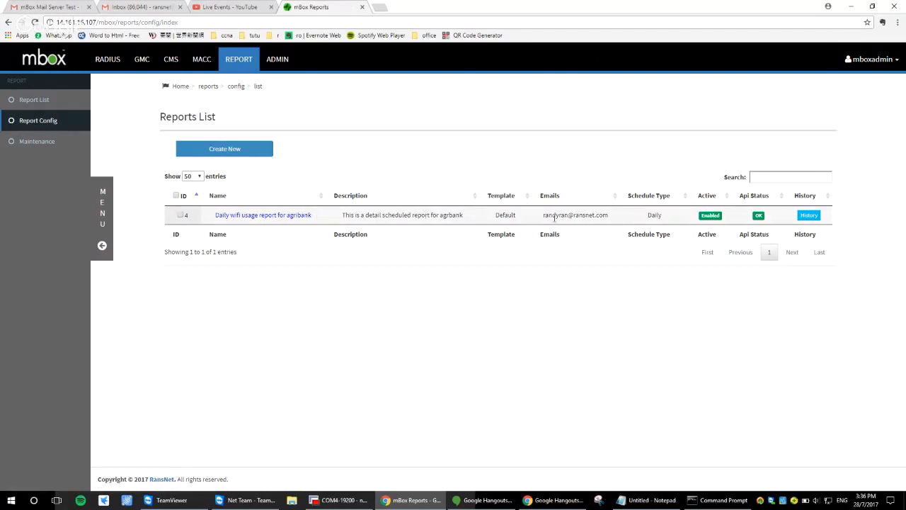
left_click(808, 216)
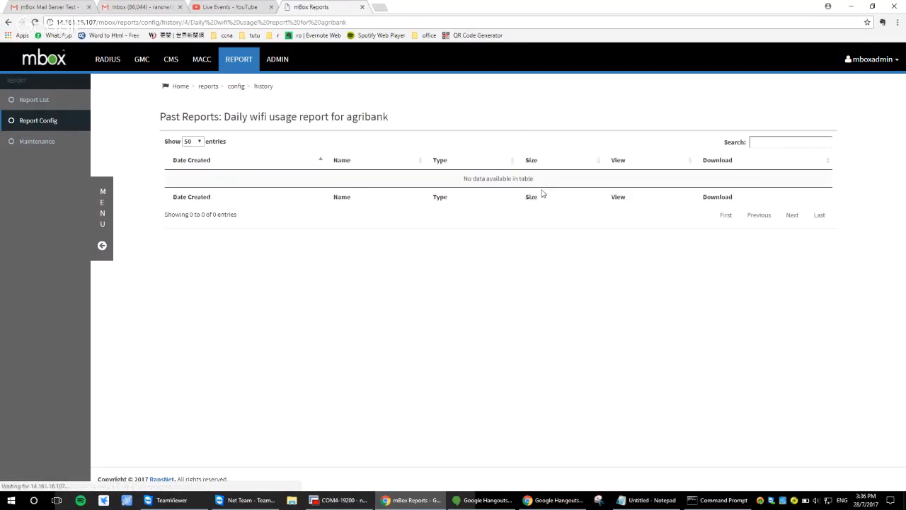
Reload the history of the Agribank daily wifi usage report and download its saved PDF
left_click(42, 123)
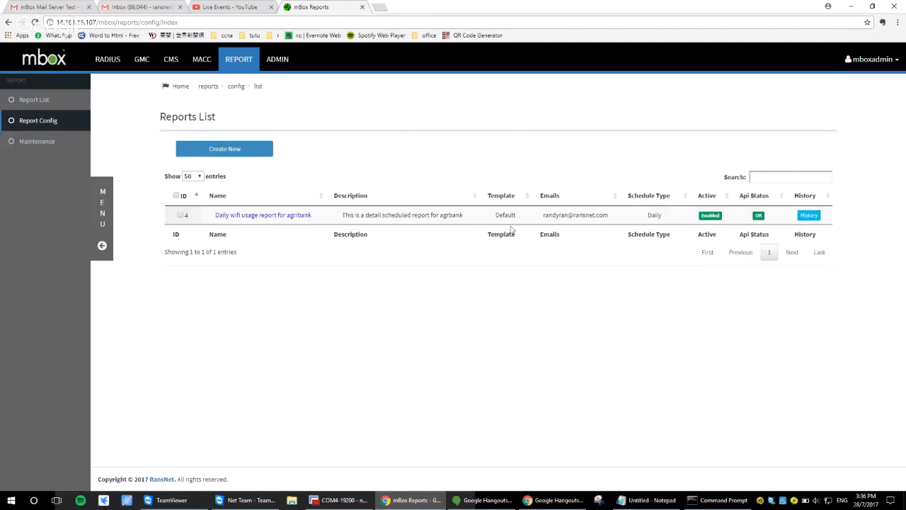
left_click(807, 215)
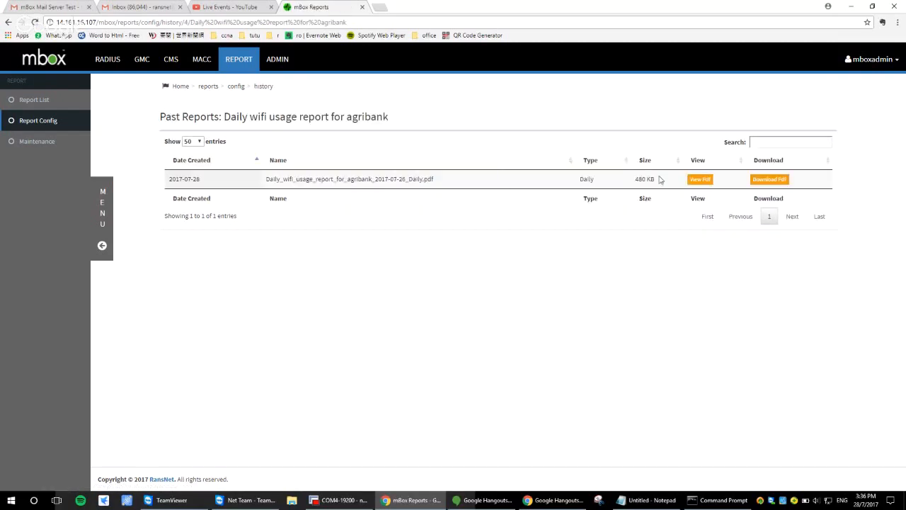
left_click(756, 181)
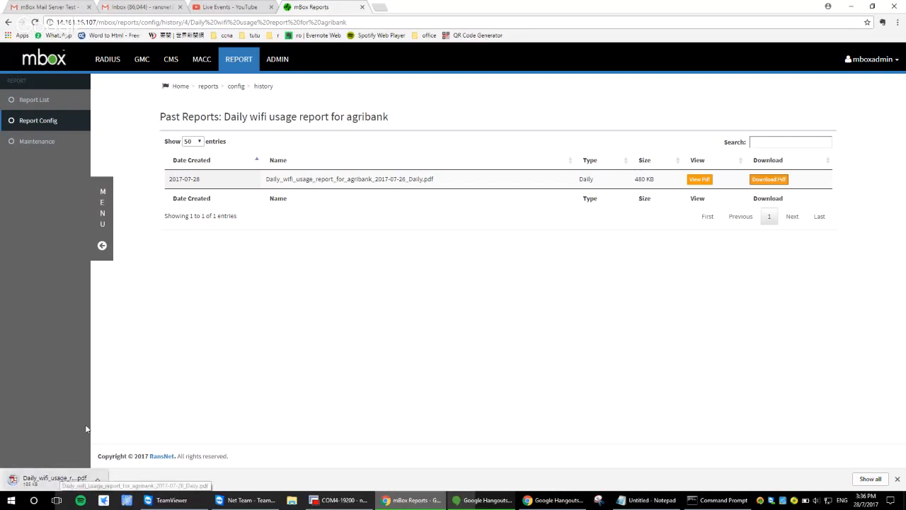
Review the recipient e-mail setting in the Agribank report configuration and return to the report configuration list
left_click(56, 119)
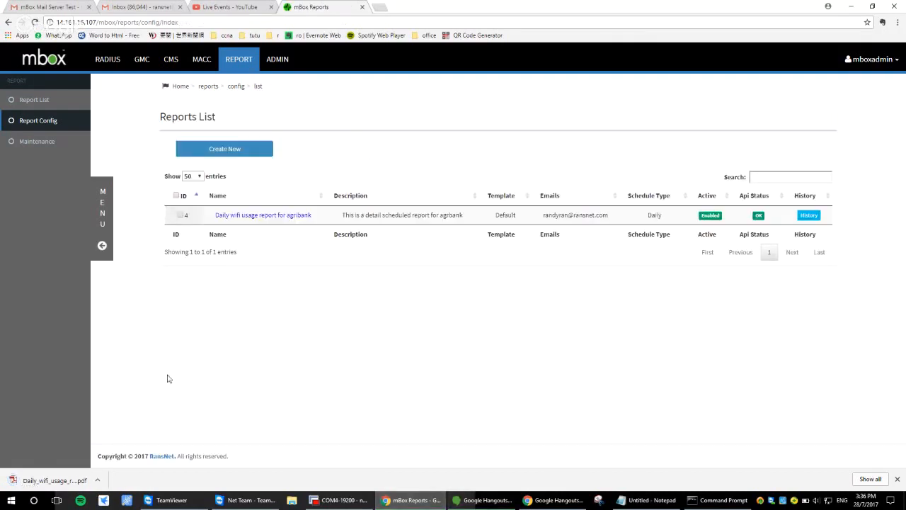
left_click(276, 216)
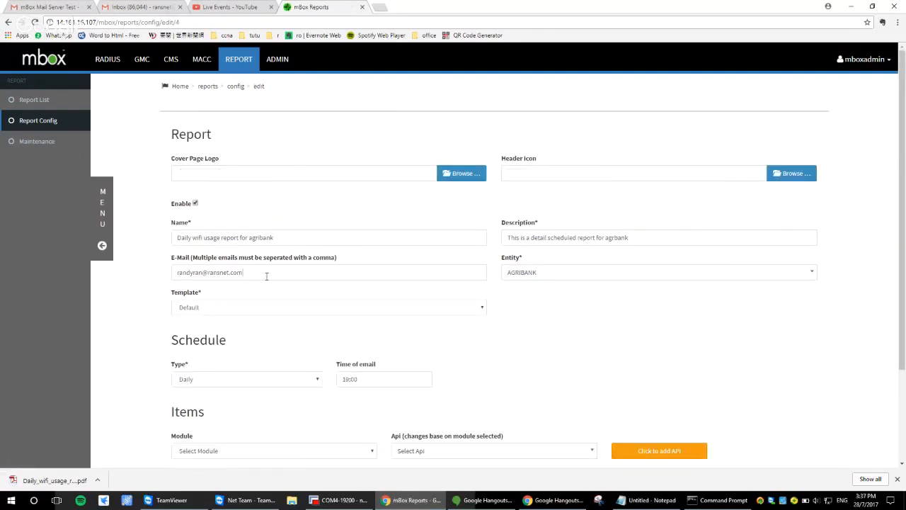
left_click(267, 272)
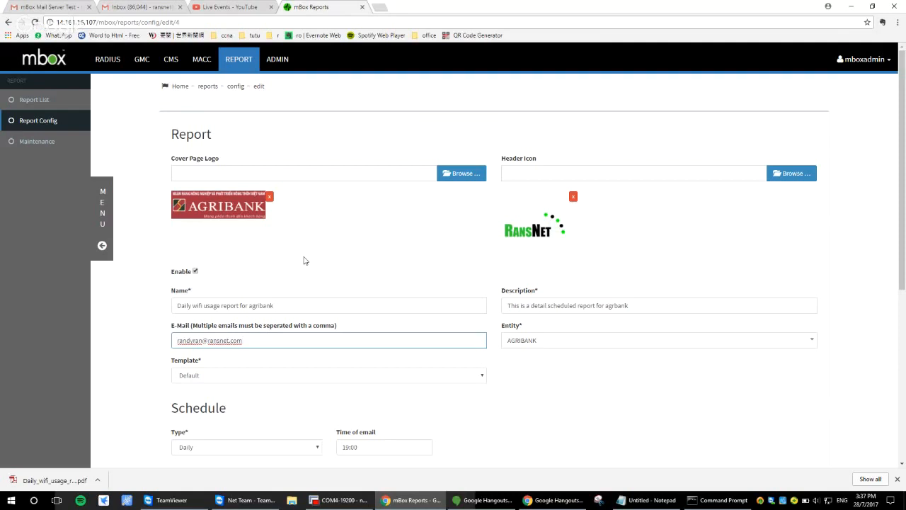
left_click(42, 120)
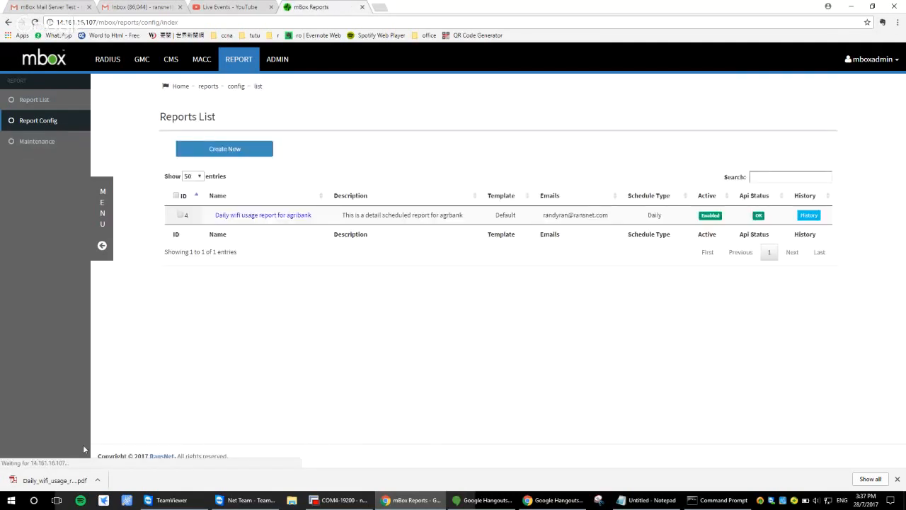
Open the downloaded Agribank wifi usage report PDF, look through its pages, and close it
left_click(55, 480)
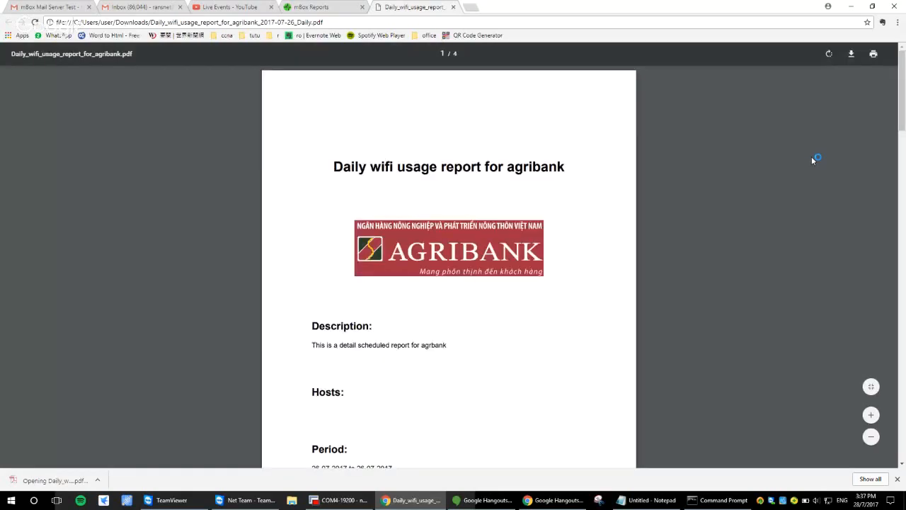
left_click_drag(903, 103, 903, 370)
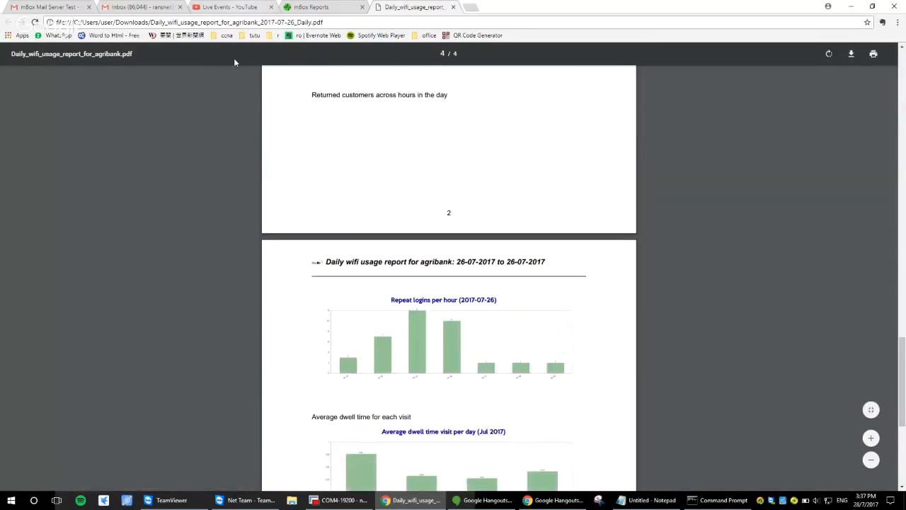
left_click(453, 7)
Switch to Gmail, read the PDF attached to the emailed Agribank daily wifi usage report, and return to the inbox
left_click(56, 7)
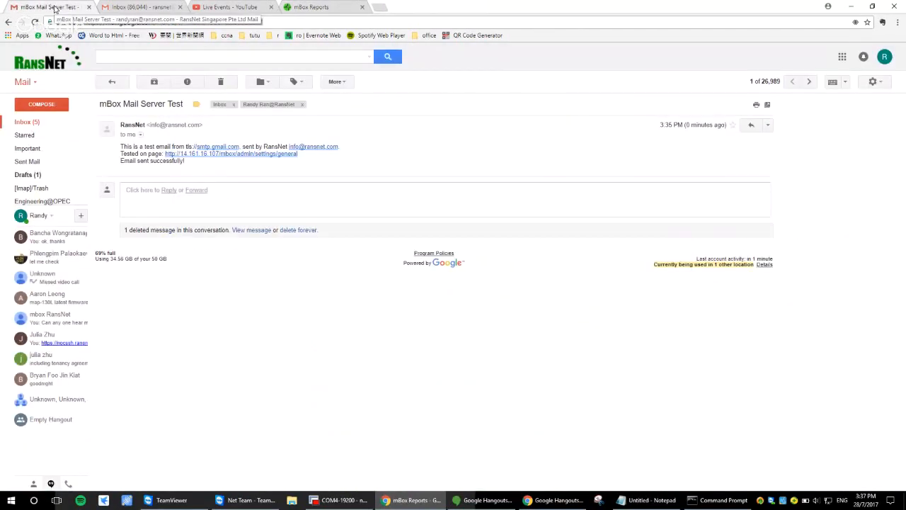
left_click(25, 123)
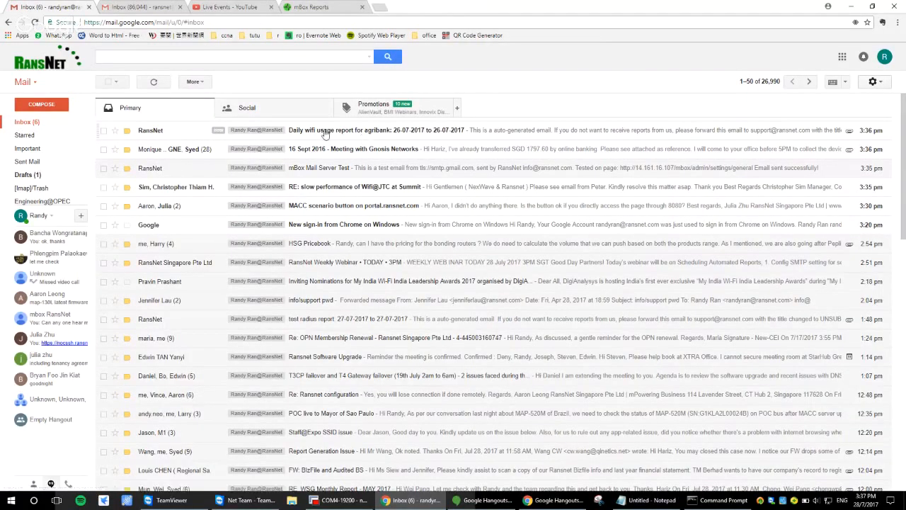
left_click(325, 130)
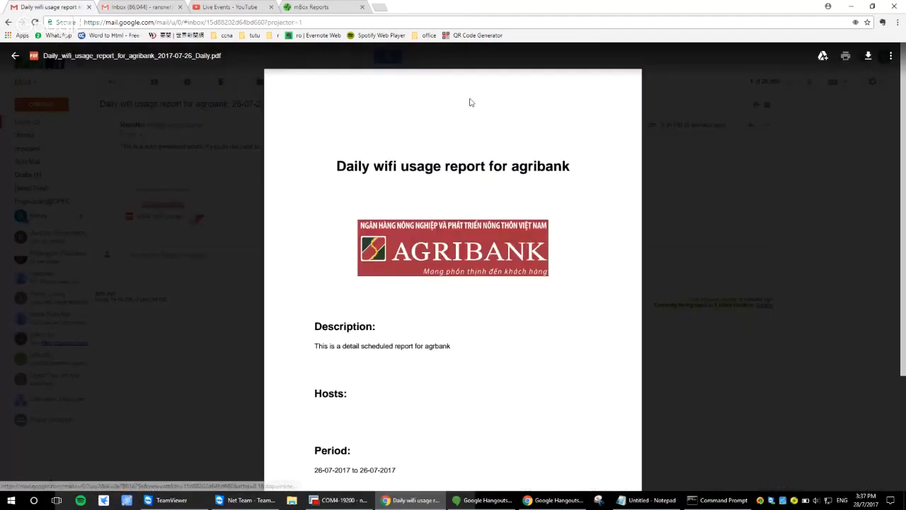
scroll(904, 139, "down", 5)
left_click_drag(904, 140, 905, 143)
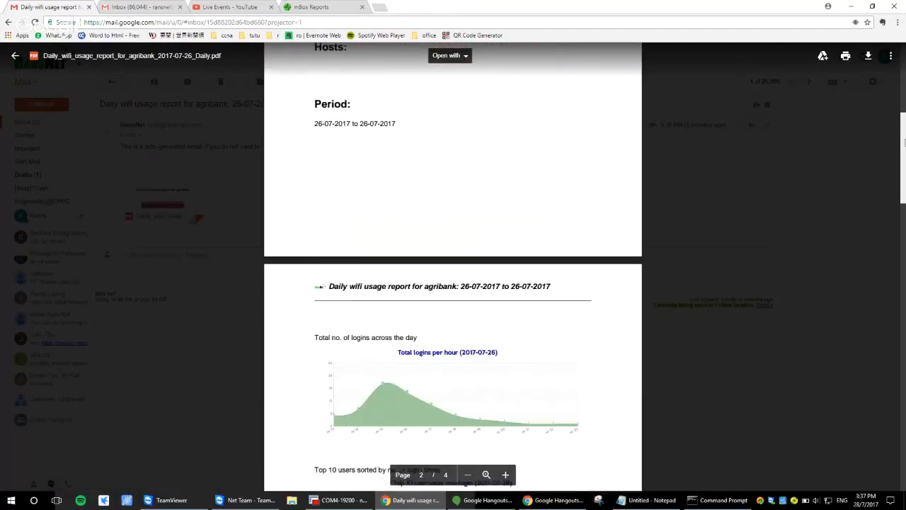
scroll(838, 155, "down", 7)
scroll(838, 152, "down", 1)
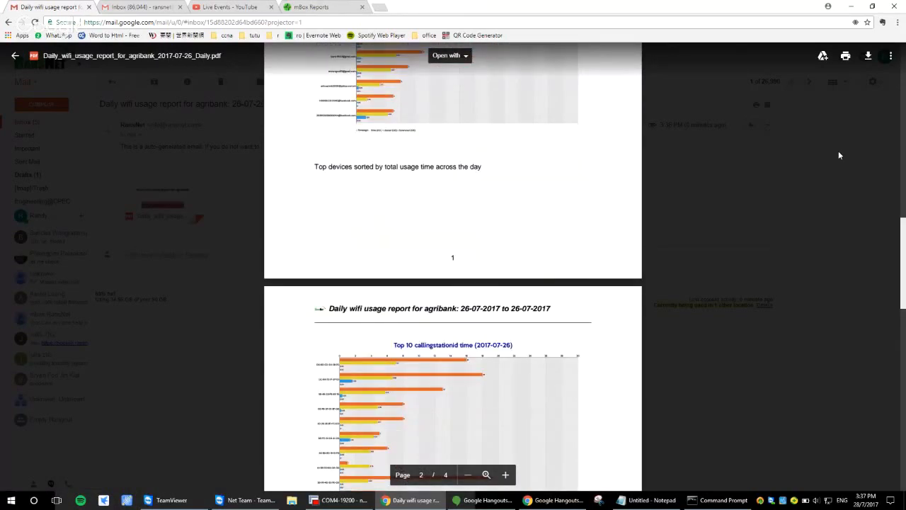
scroll(718, 205, "down", 12)
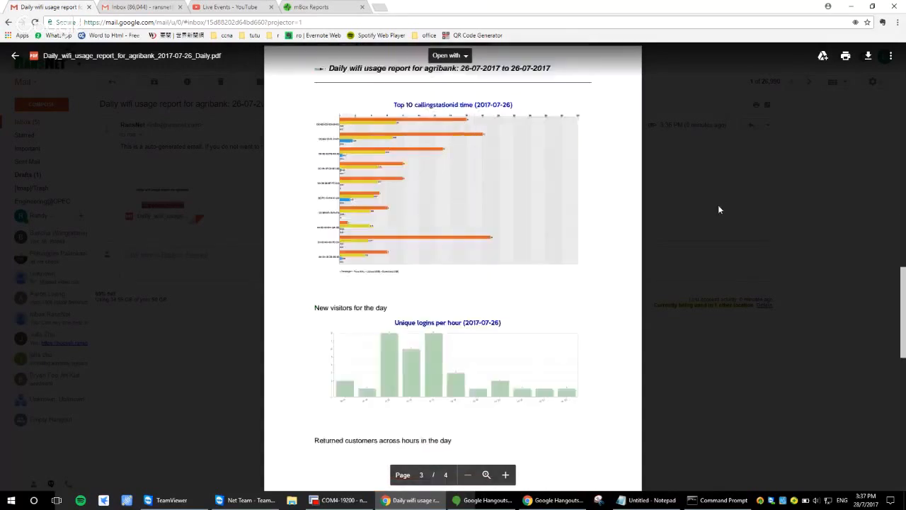
left_click(15, 55)
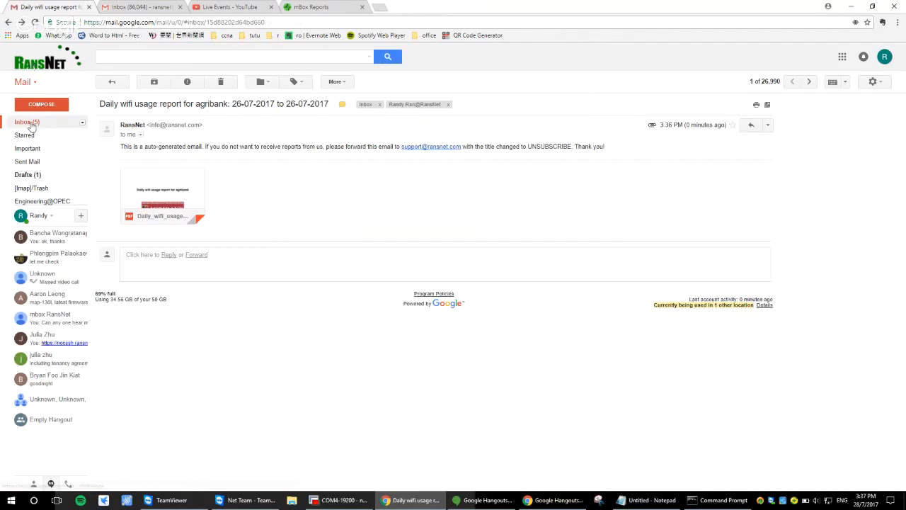
left_click(28, 123)
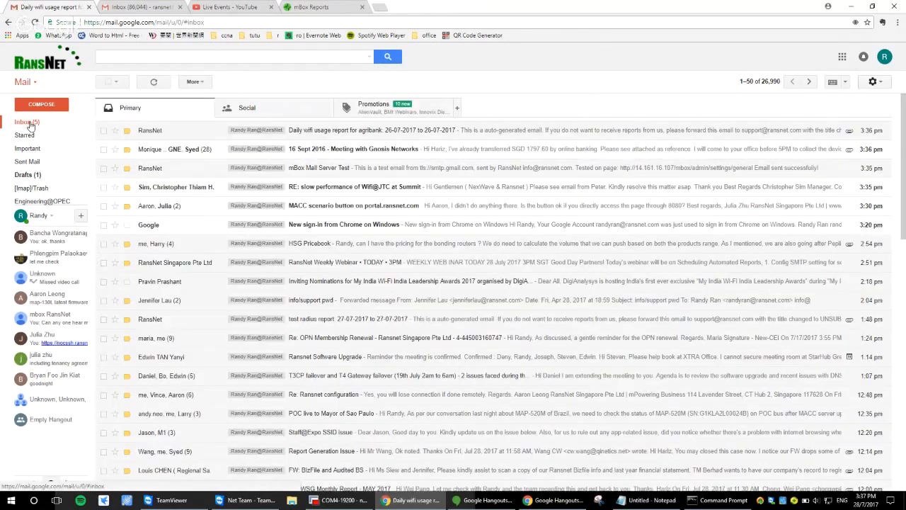
Switch back to mbox and examine the Radius local user listing and the user access records
left_click(281, 8)
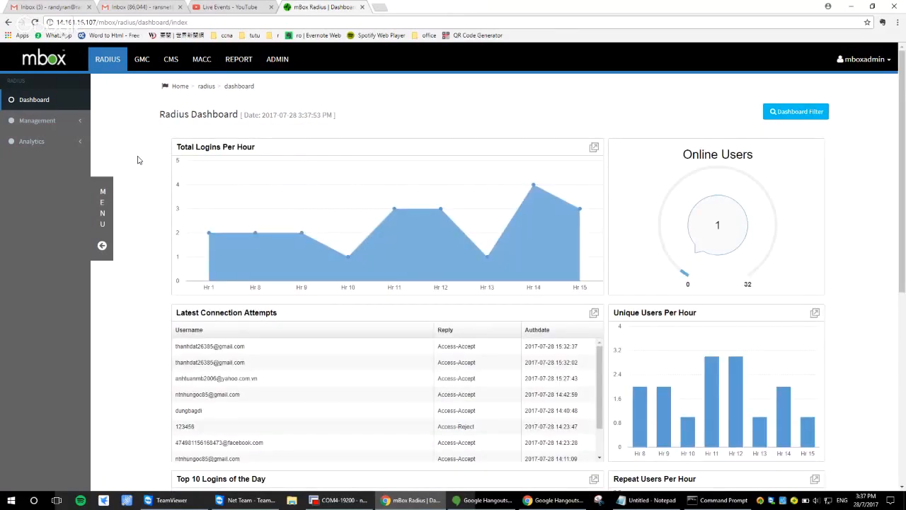
left_click(36, 121)
left_click(26, 152)
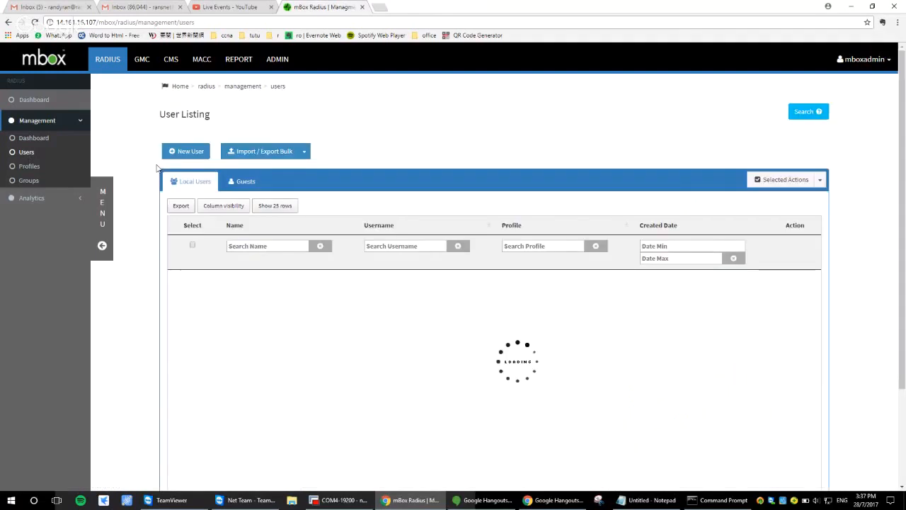
left_click(55, 197)
scroll(495, 313, "down", 2)
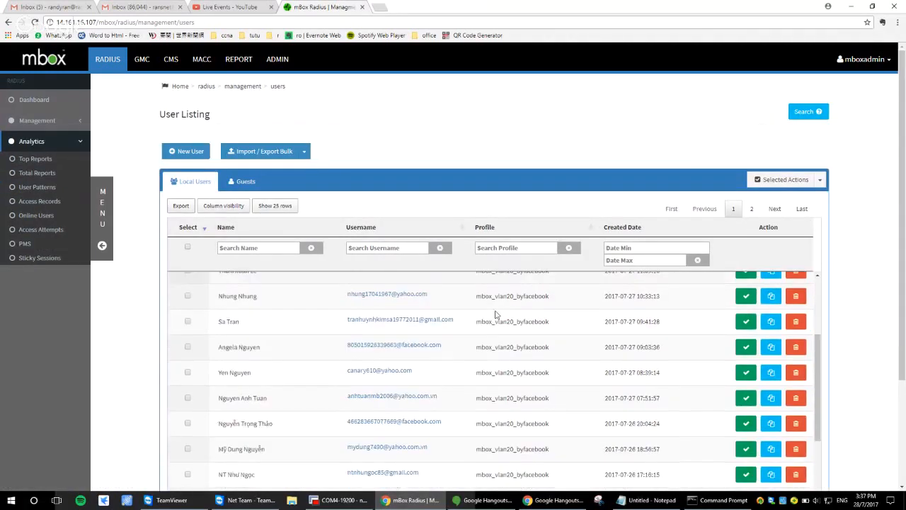
scroll(495, 313, "down", 2)
left_click(42, 203)
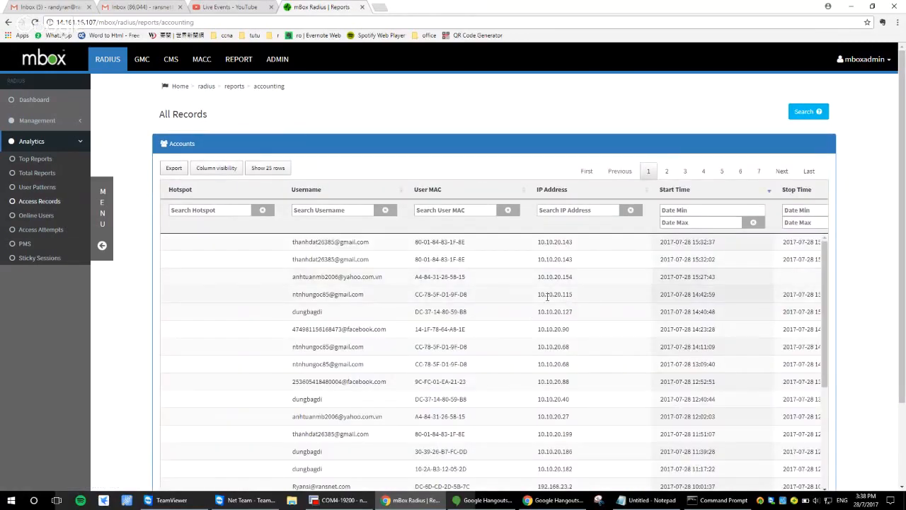
Reopen the configuration of the Agribank daily wifi usage report at its Items section
left_click(244, 64)
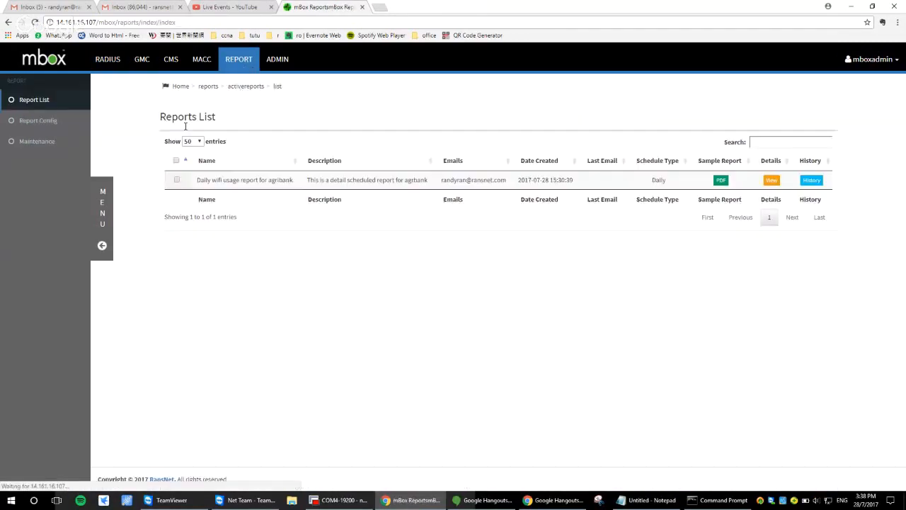
left_click(74, 121)
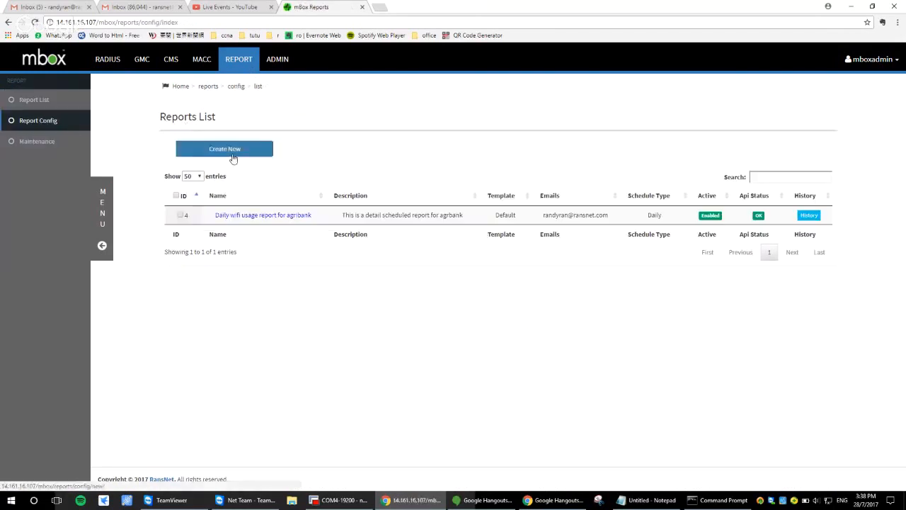
left_click(263, 216)
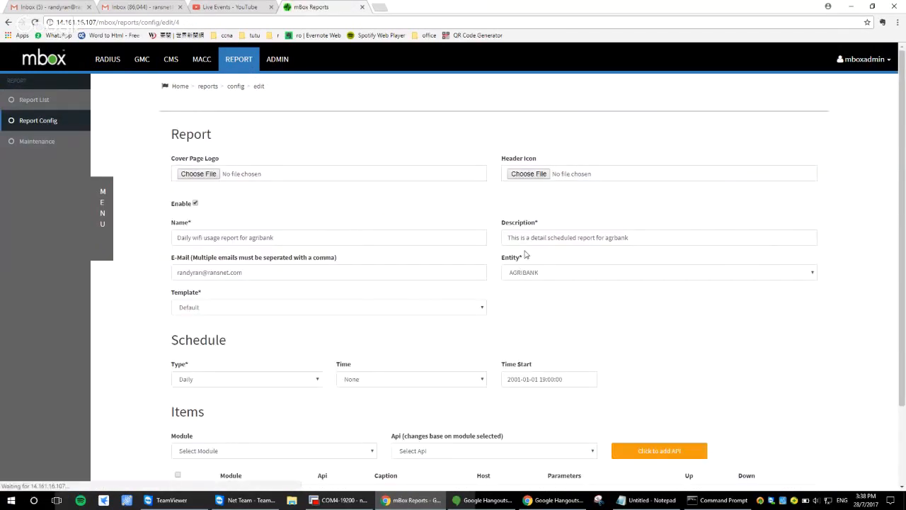
scroll(525, 255, "down", 2)
scroll(525, 255, "down", 2)
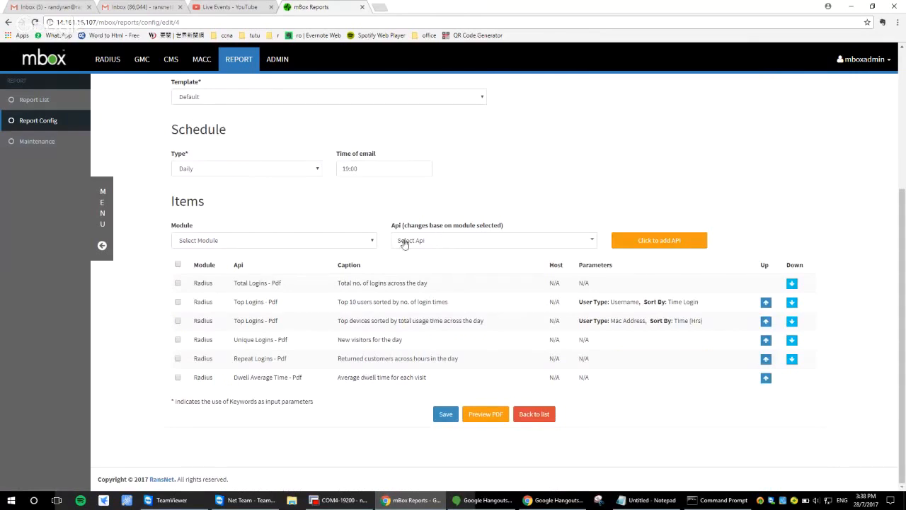
Add the Radius item "Accounting - File" to the report with the caption "Export user access records for each session"
left_click(340, 241)
left_click(337, 262)
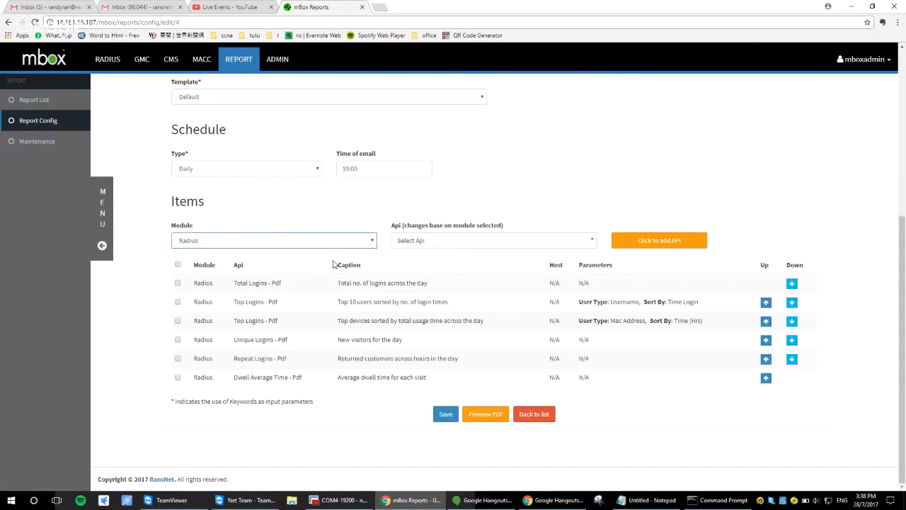
left_click(479, 242)
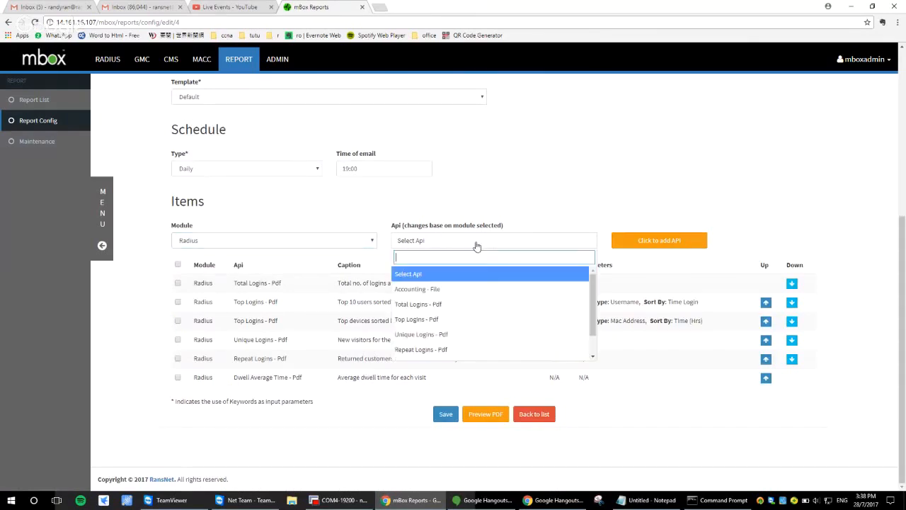
left_click(485, 288)
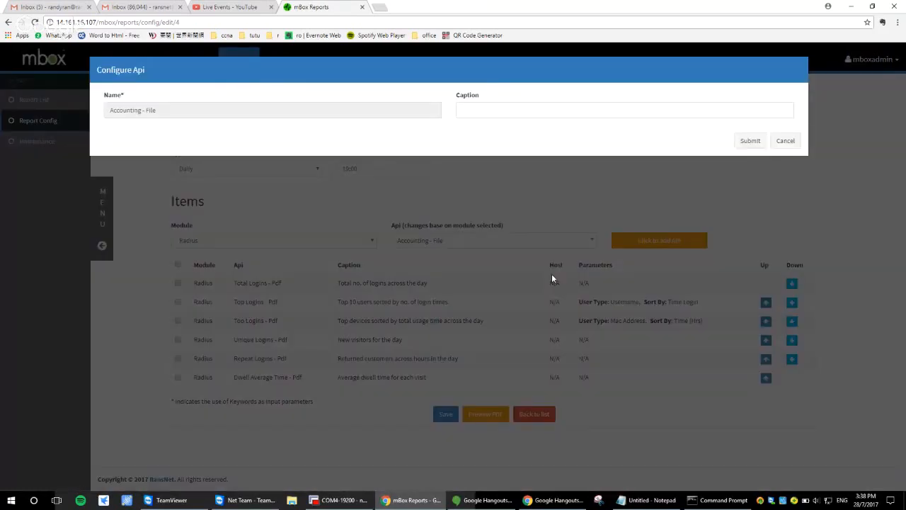
left_click(653, 111)
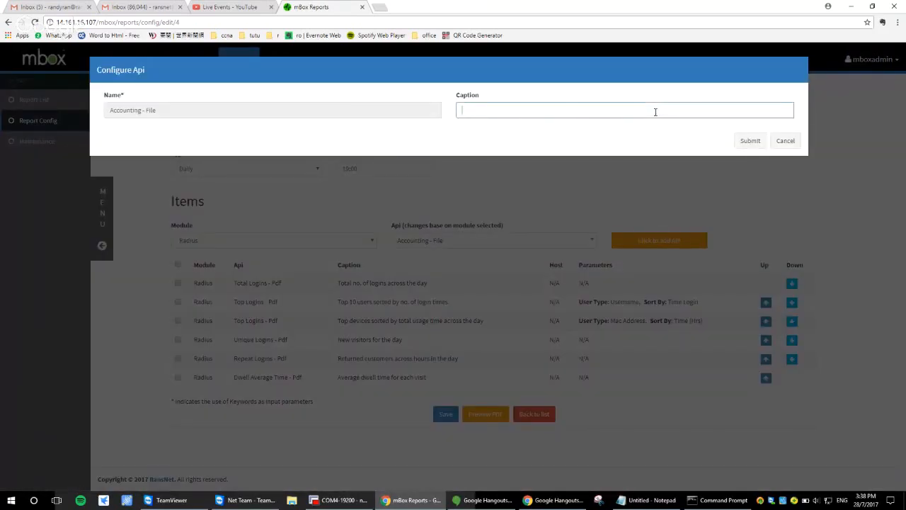
type("Export user access records for each session")
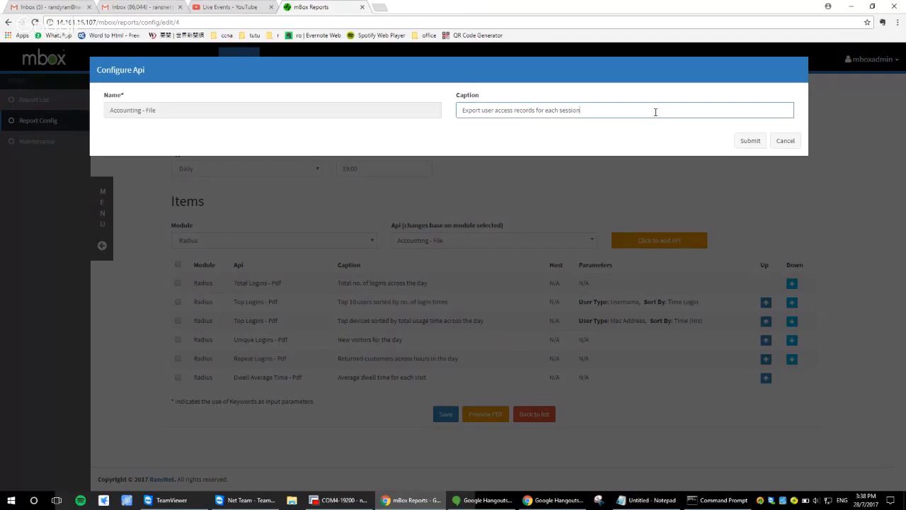
left_click(748, 141)
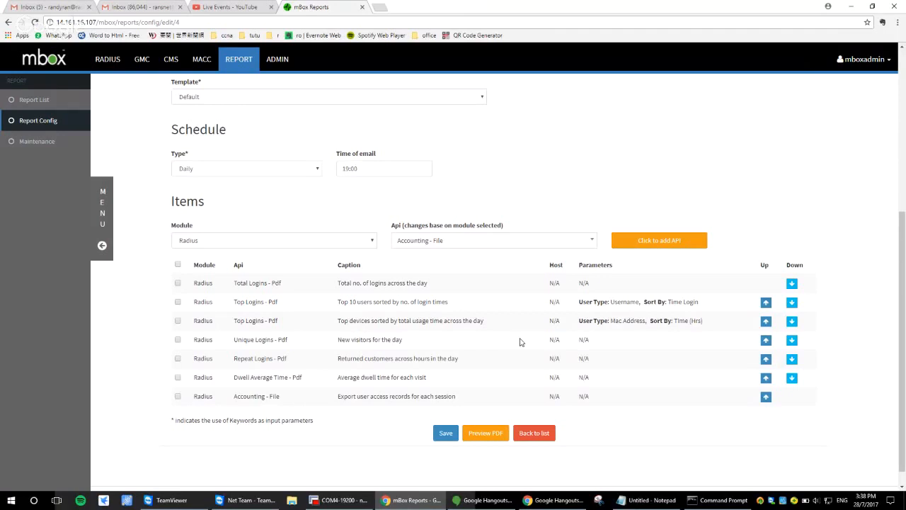
Add the Radius item "Userinfo - File" with the caption "Export user list" and save the report configuration
left_click(494, 240)
left_click(475, 352)
left_click(659, 240)
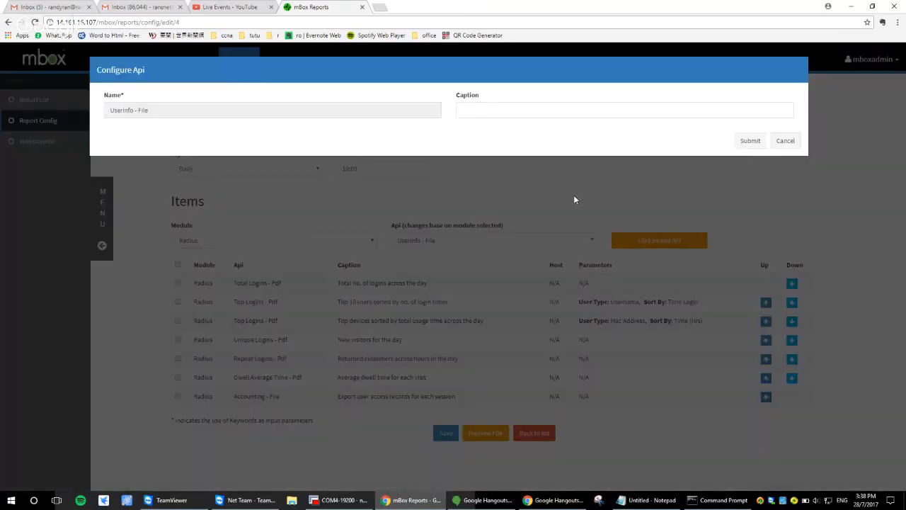
left_click(526, 115)
type("Export user list")
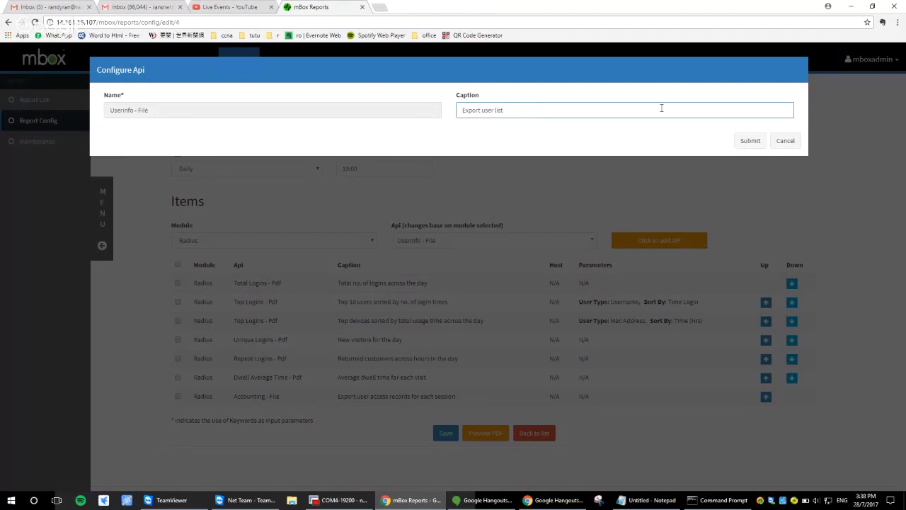
left_click(749, 141)
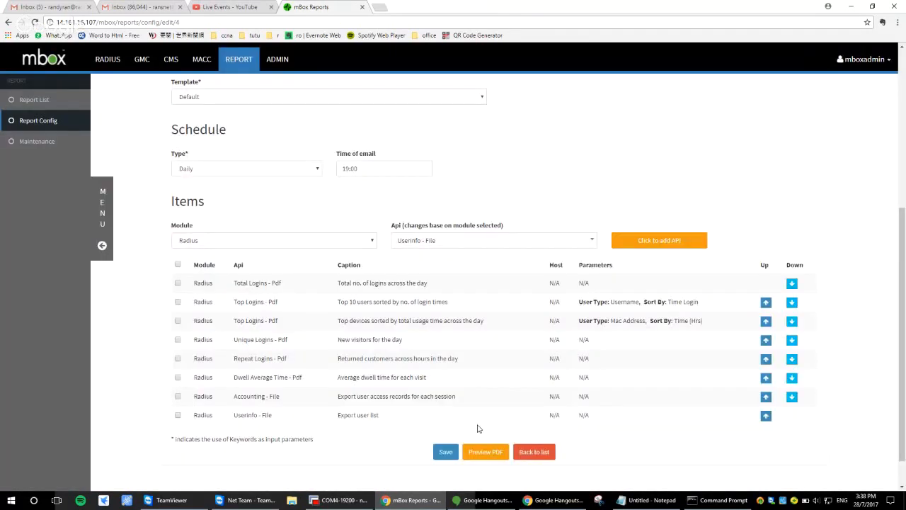
left_click(446, 452)
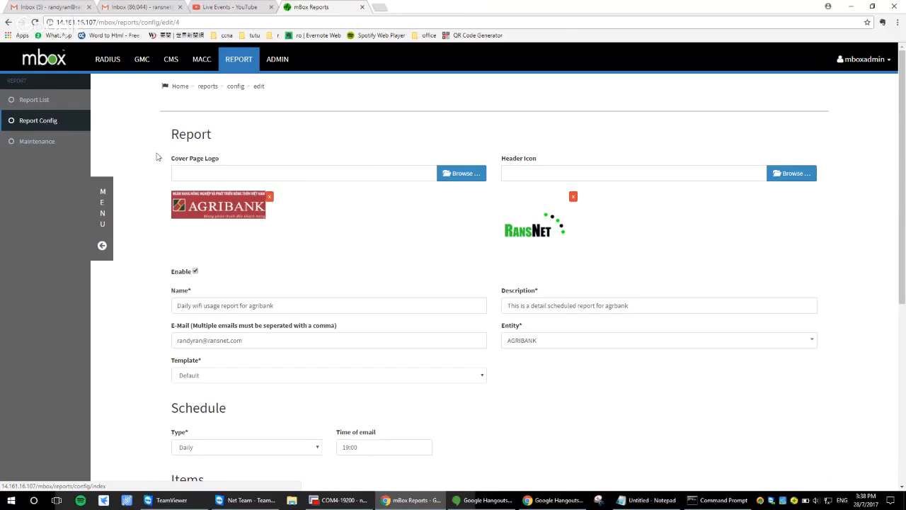
Save and send the Agribank daily wifi usage report to the recipient's e-mail address, and check its history of generated files
left_click(45, 123)
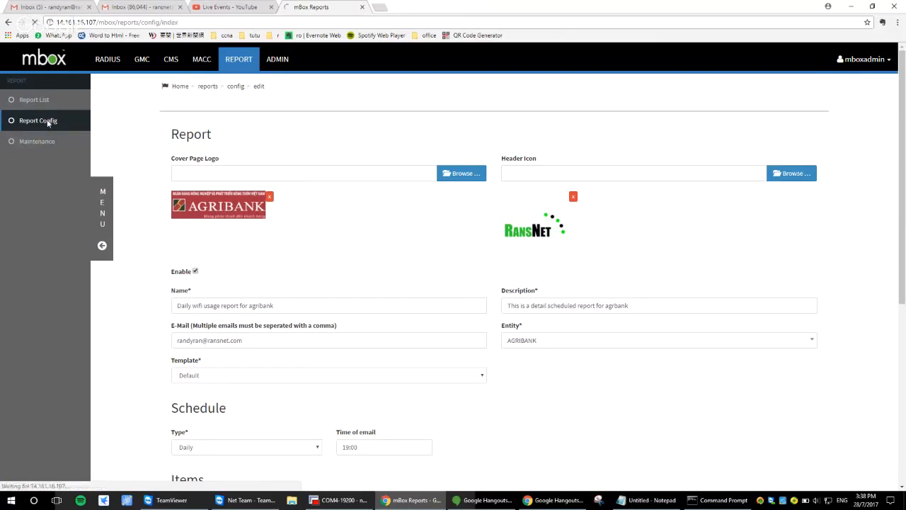
left_click(180, 215)
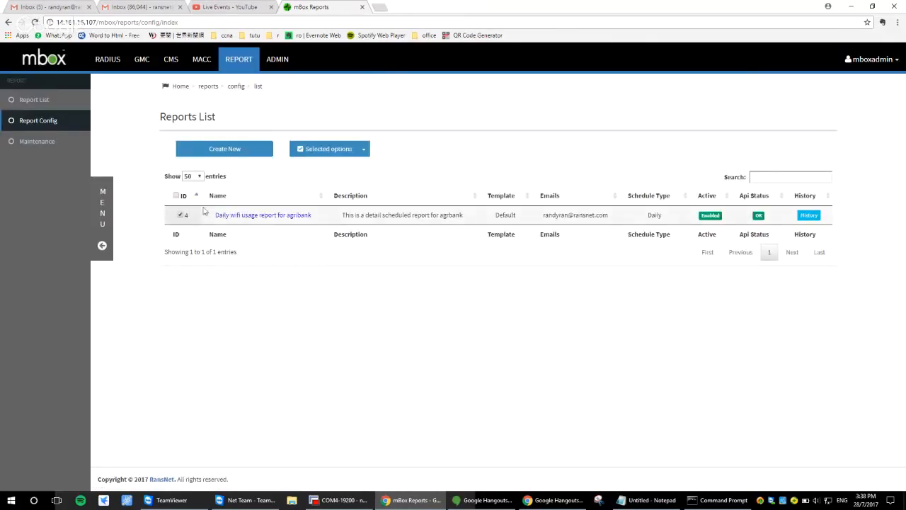
left_click(364, 150)
left_click(365, 169)
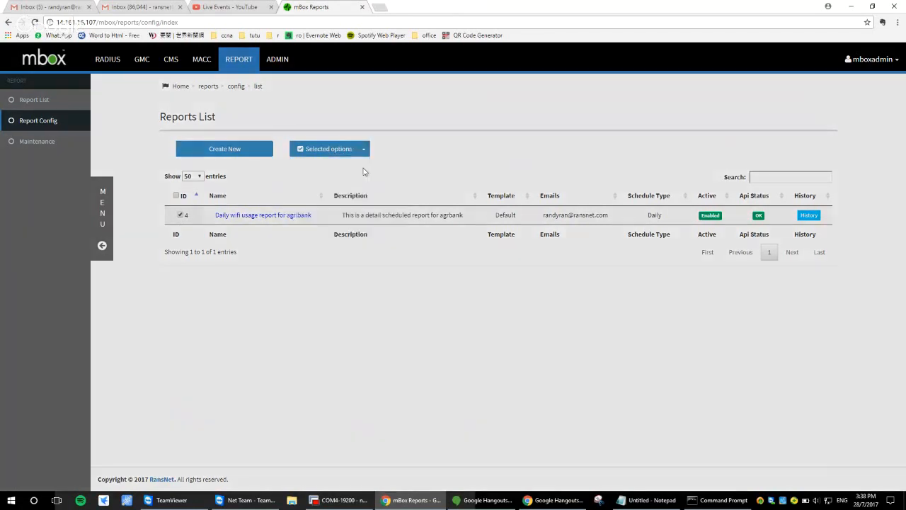
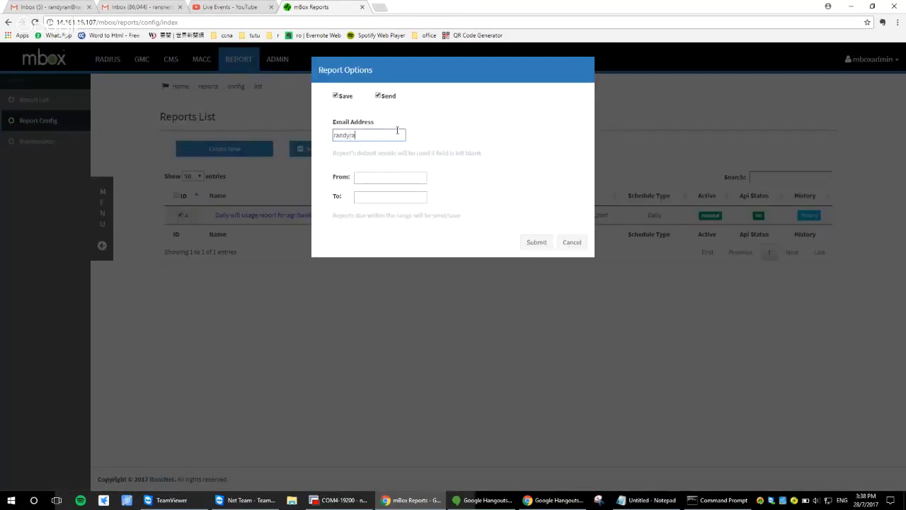
left_click(537, 242)
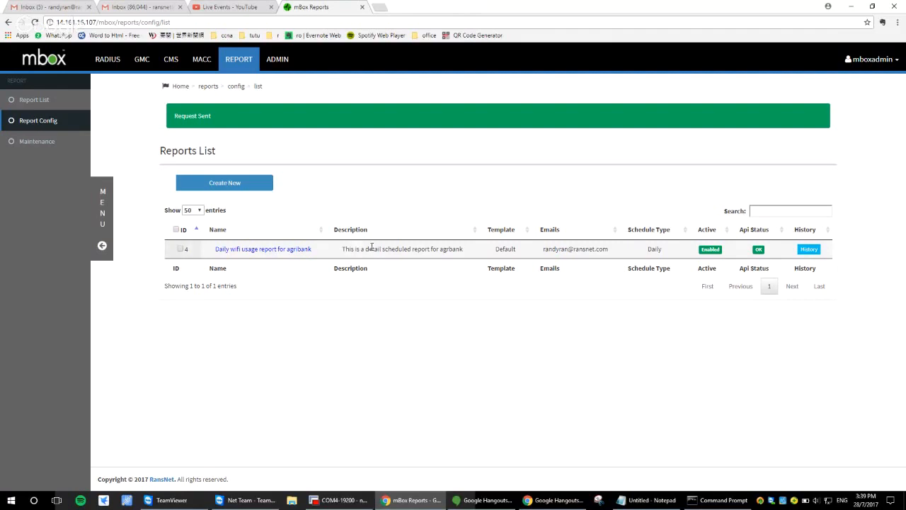
left_click(805, 250)
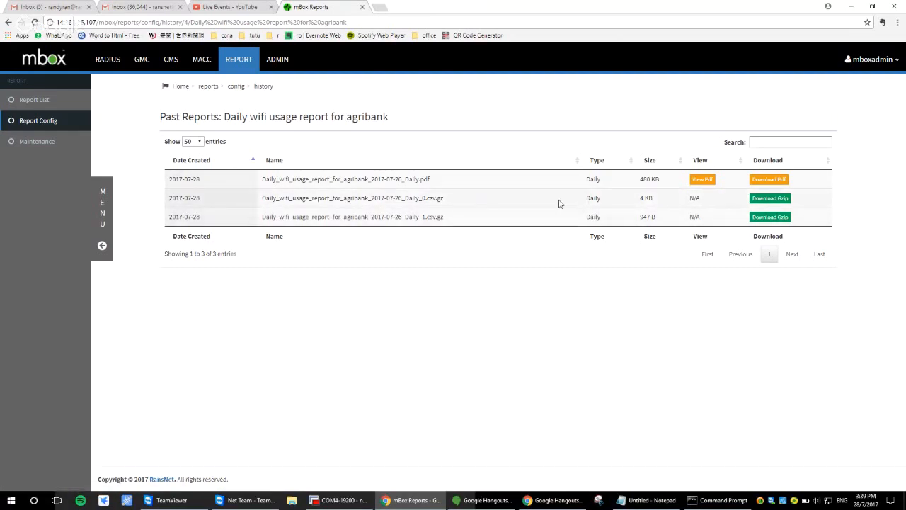
left_click(51, 121)
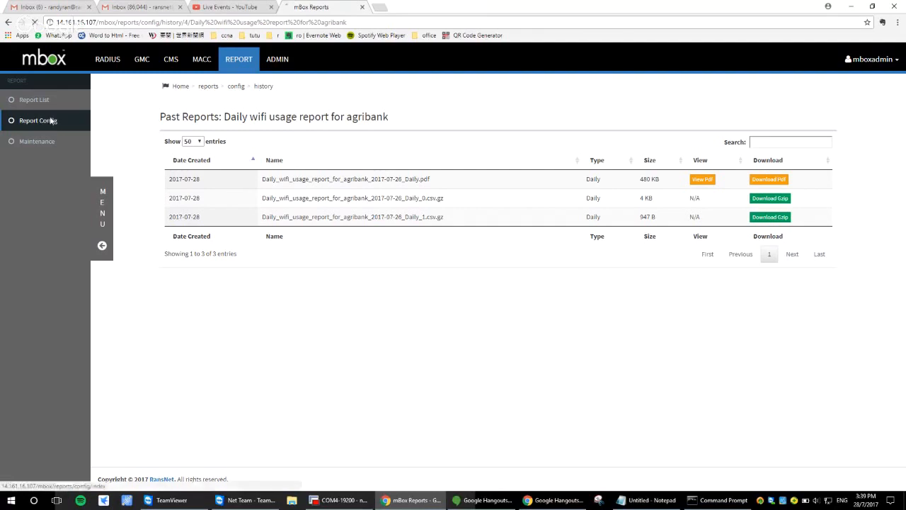
Switch to Gmail and review the PDF attached to the newest Agribank daily wifi usage report e-mail
left_click(57, 7)
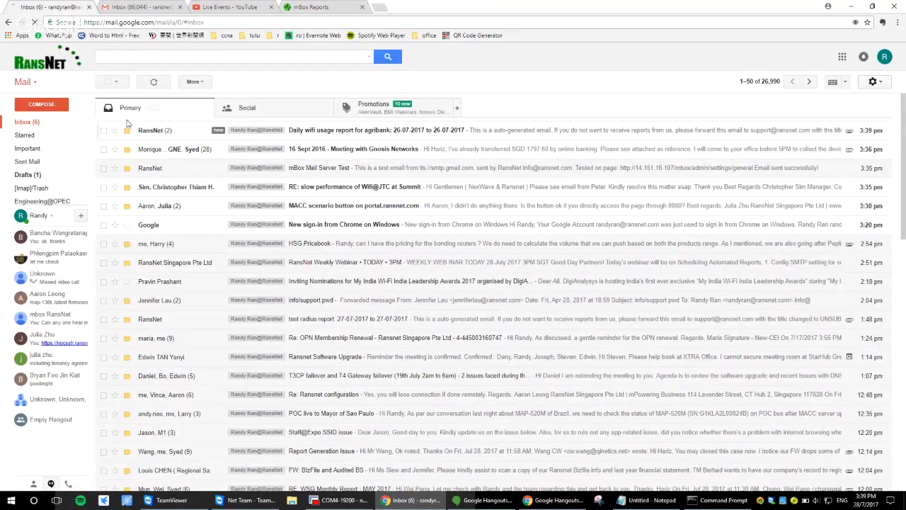
left_click(205, 130)
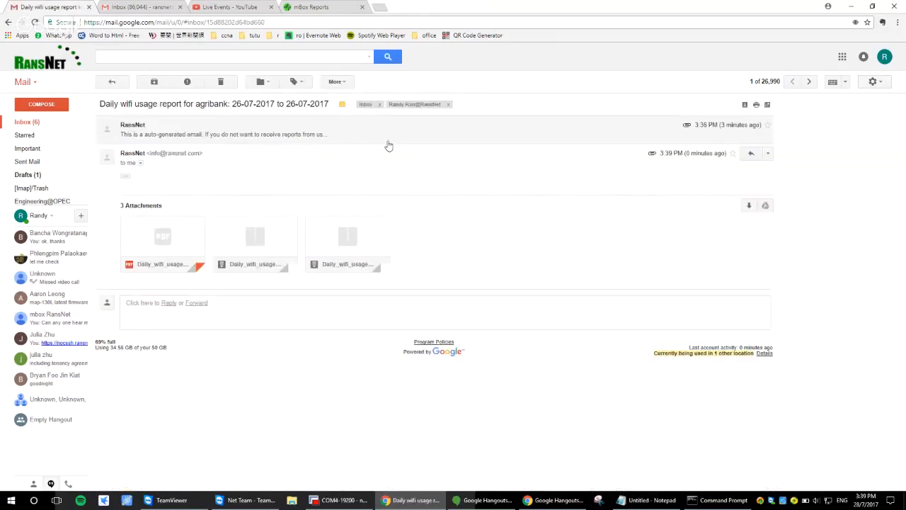
left_click(162, 238)
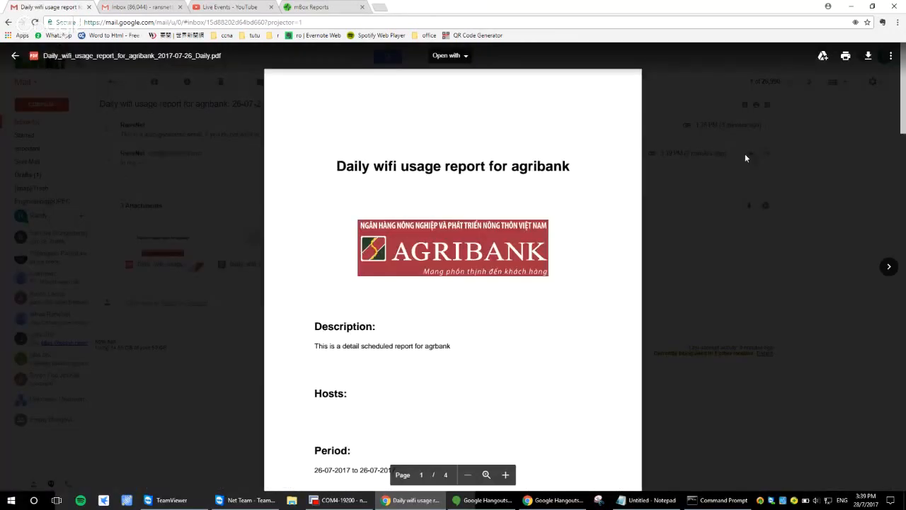
scroll(708, 152, "down", 5)
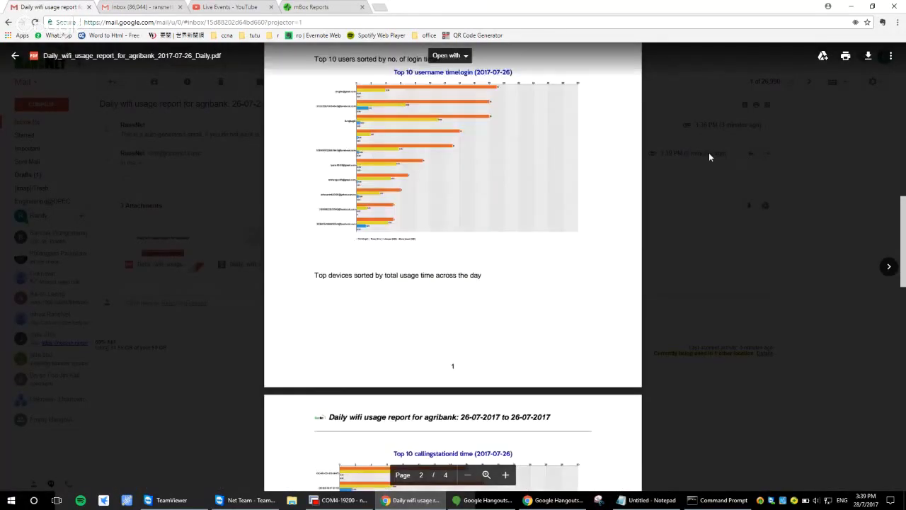
scroll(709, 152, "down", 10)
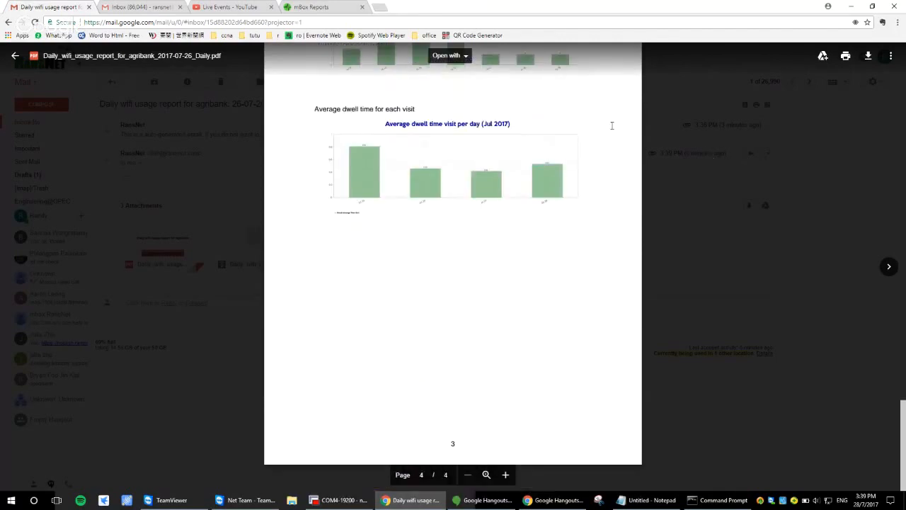
left_click(13, 54)
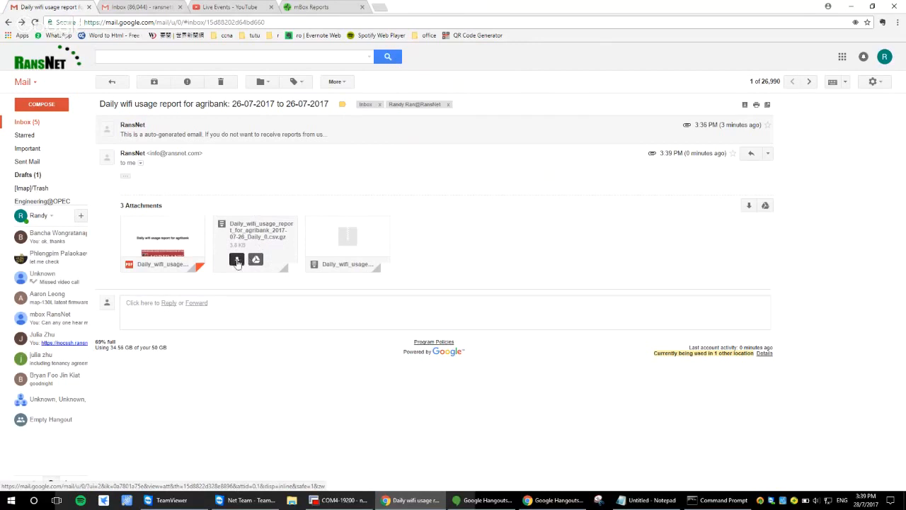
Download the Daily_0.csv.gz attachment and examine its access records in Excel, closing the spreadsheet and archive when finished
left_click(236, 260)
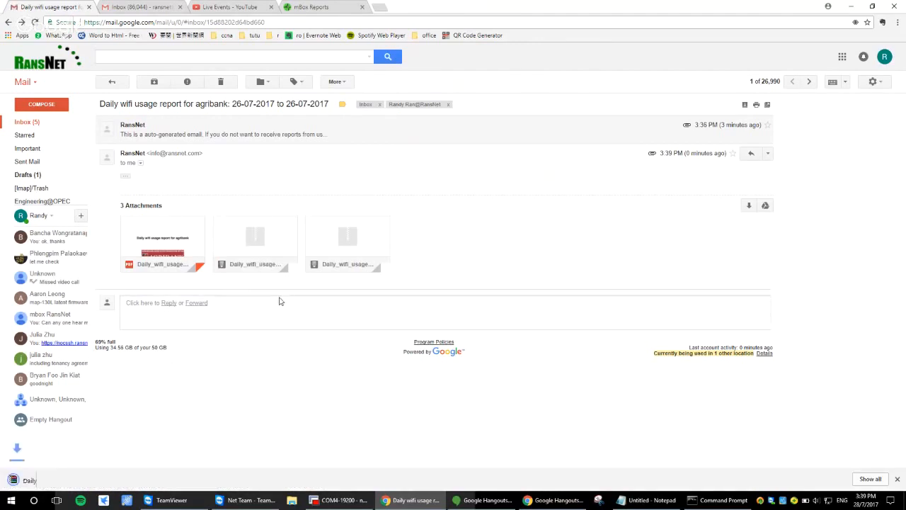
left_click(51, 480)
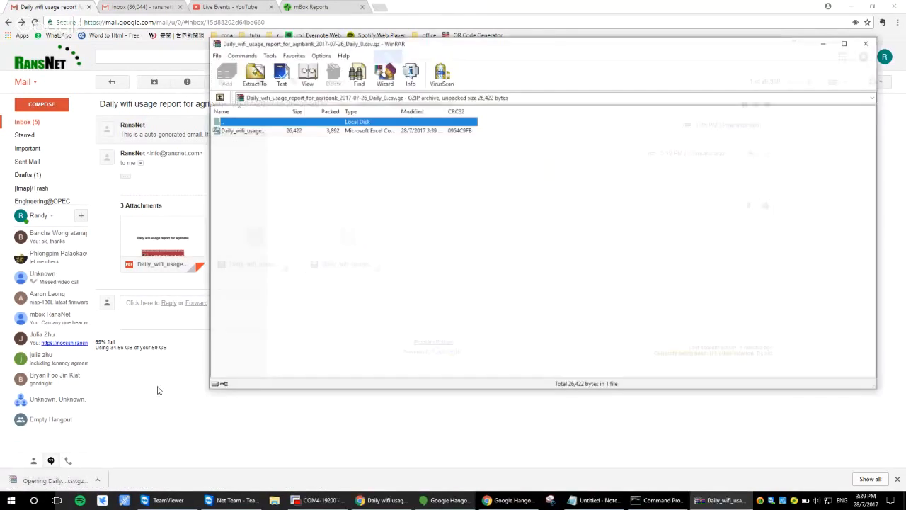
double_click(260, 132)
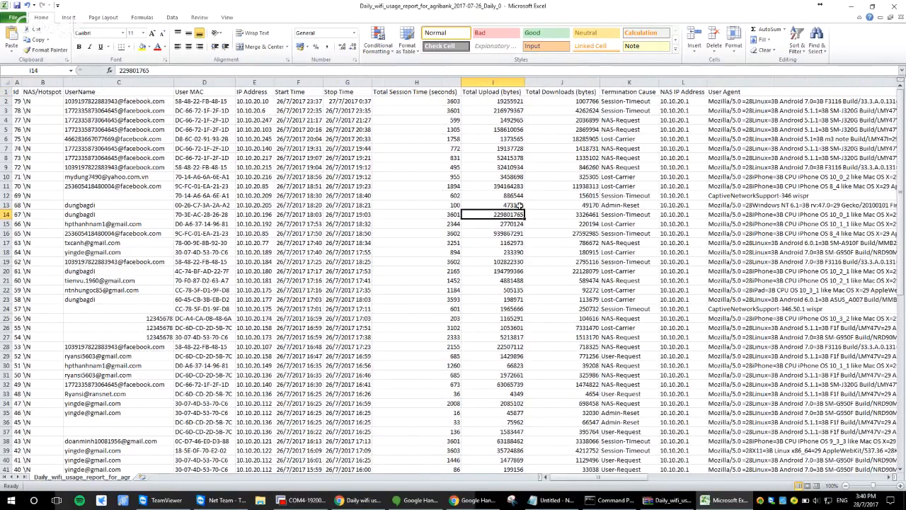
key("alt+Page_Down")
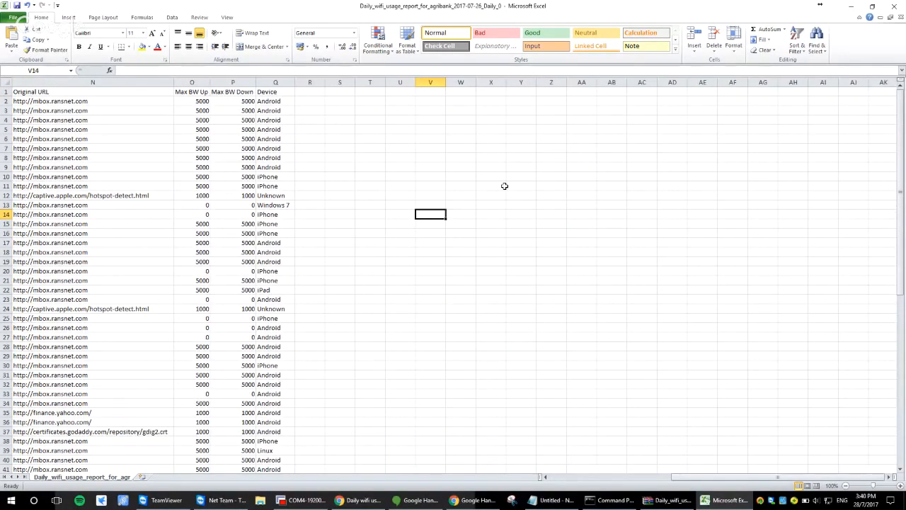
key("alt+Page_Up")
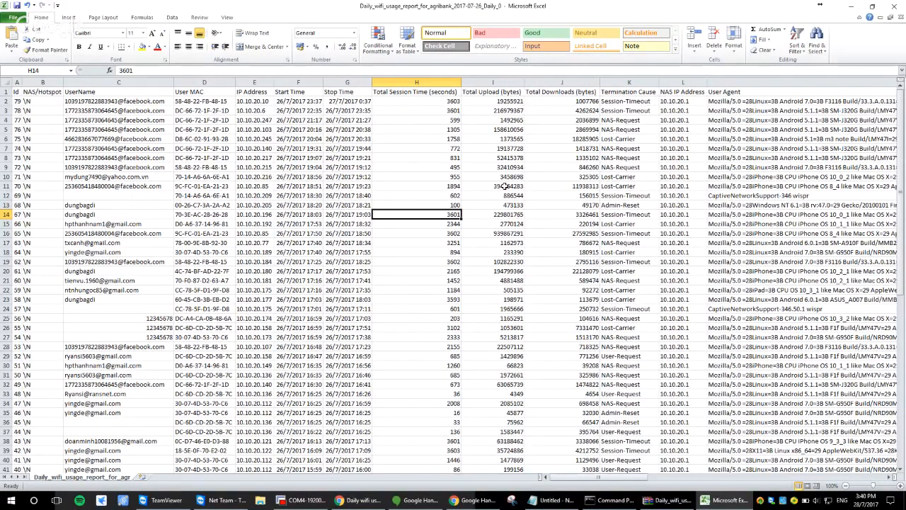
key("alt+Page_Down")
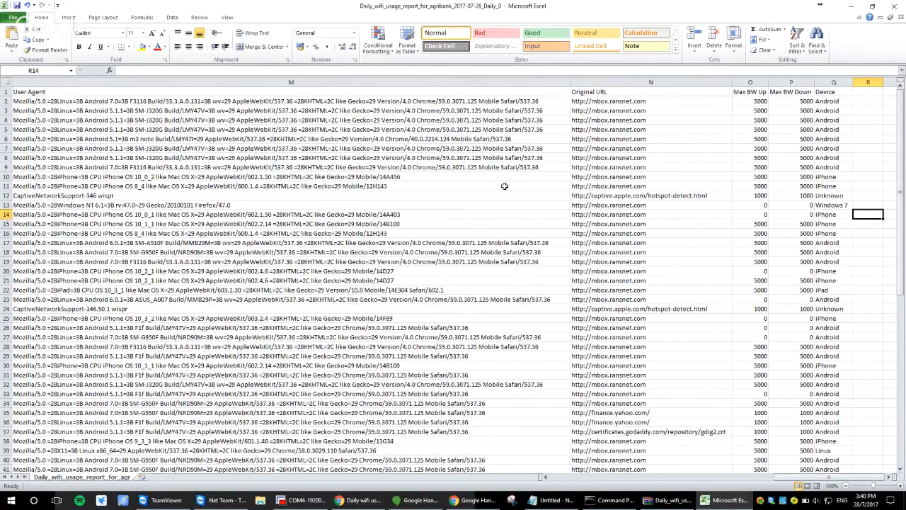
left_click_drag(756, 477, 605, 487)
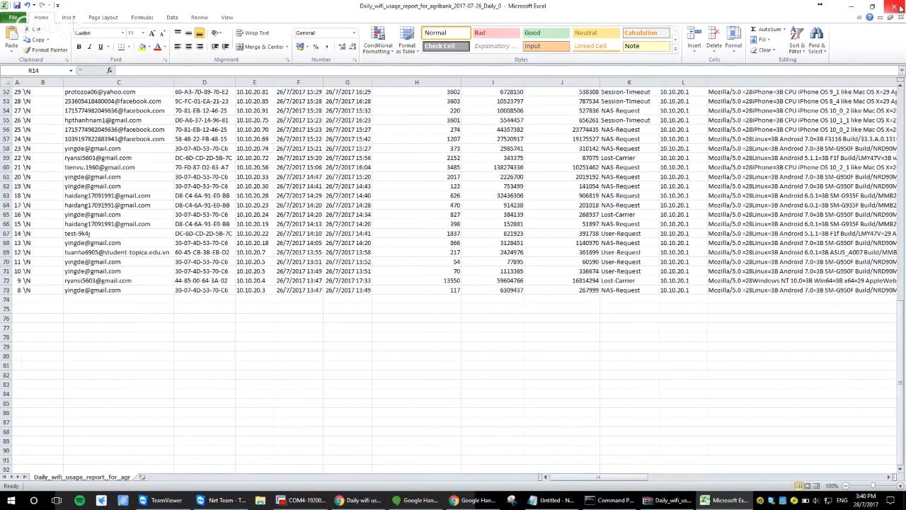
left_click(901, 7)
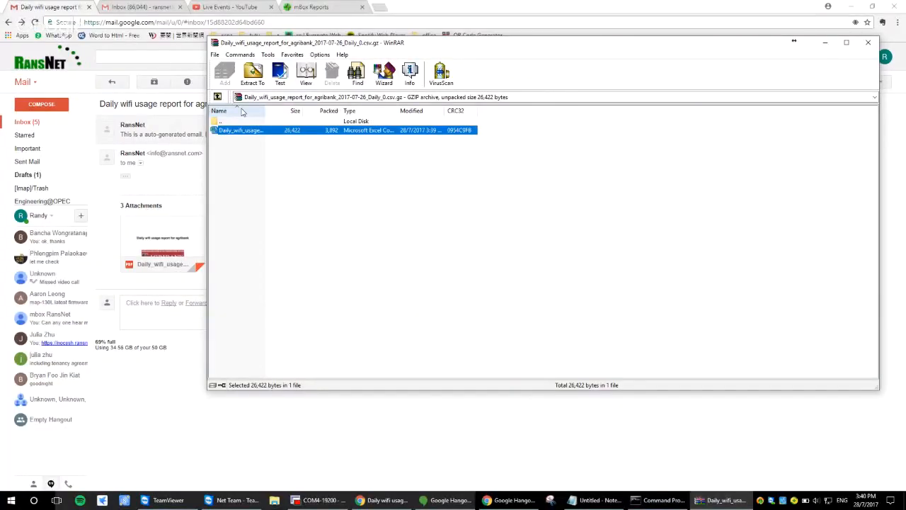
key("Escape")
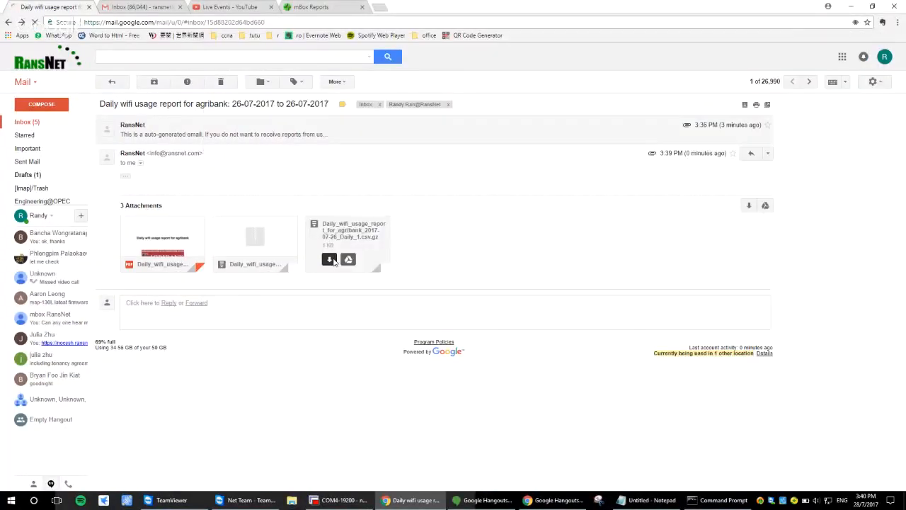
Download the Daily_1.csv.gz attachment, open its user list in Excel and autofit all columns to examine the user details
left_click(329, 259)
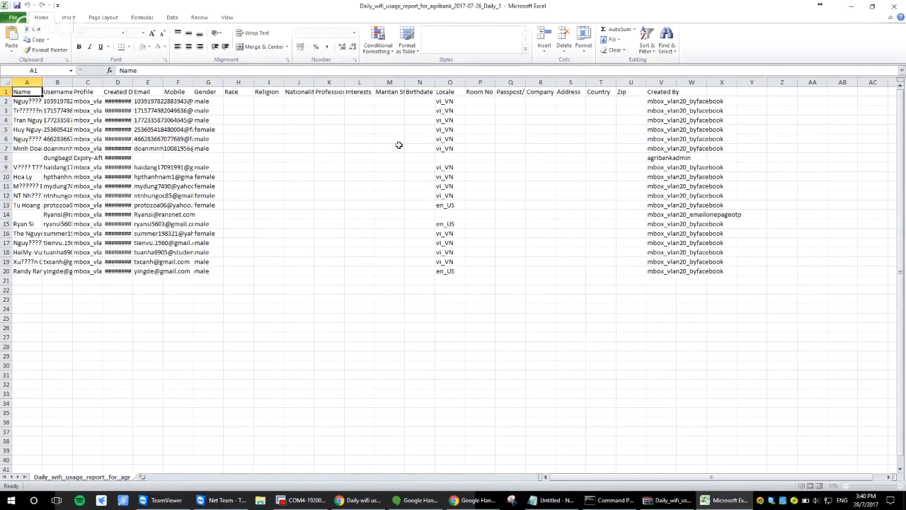
key("ctrl+a")
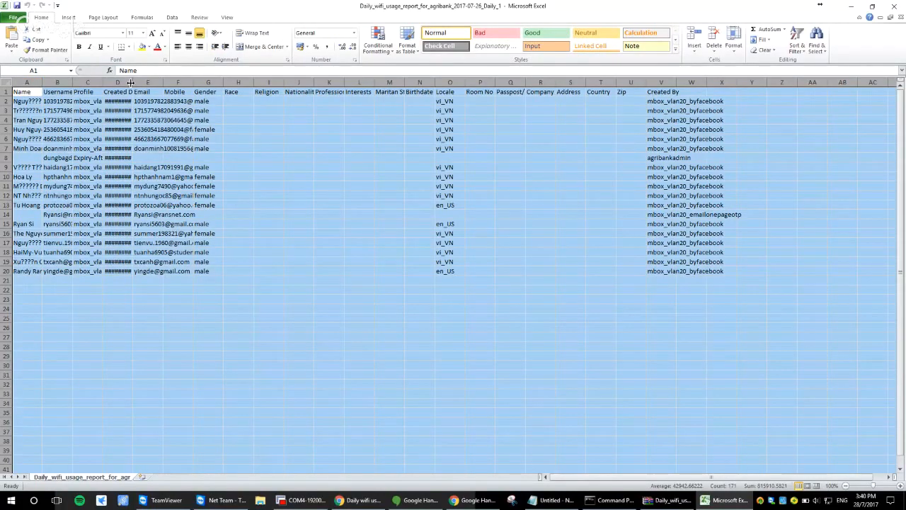
double_click(131, 82)
left_click(290, 129)
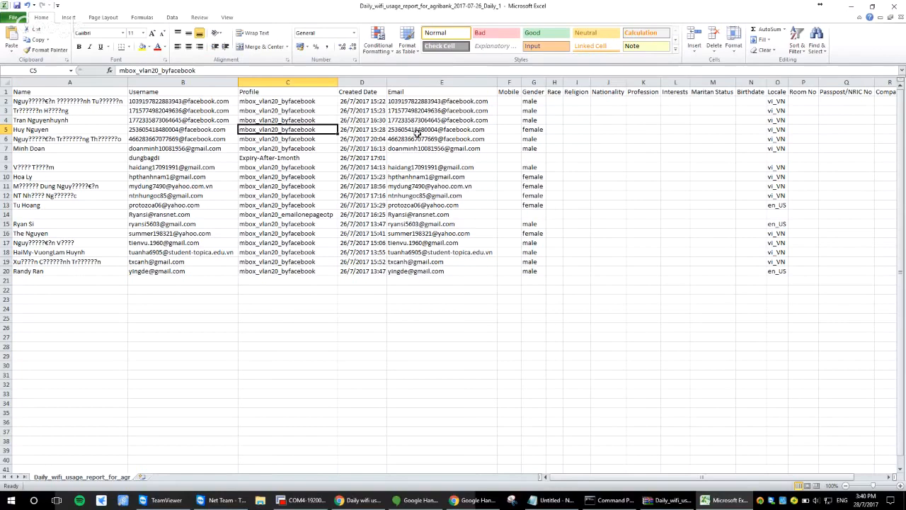
left_click_drag(669, 476, 680, 475)
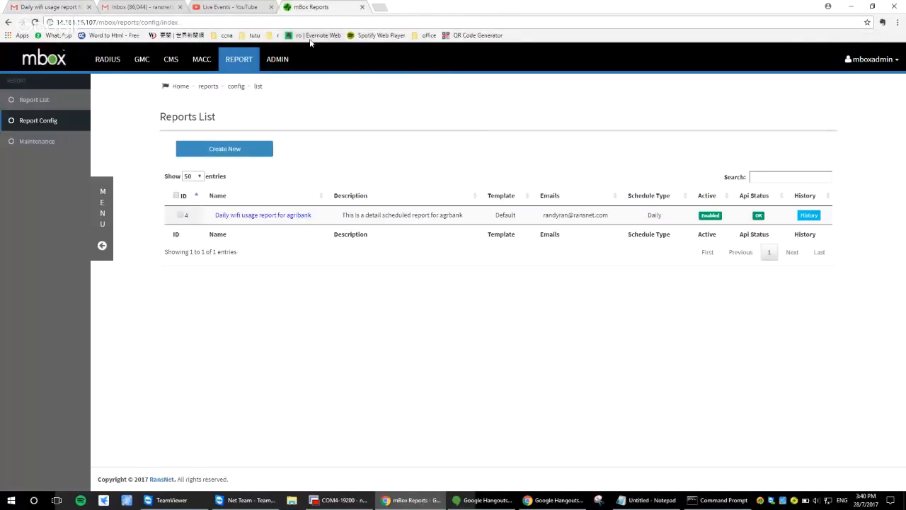
Switch back to mbox, view the Radius dashboard and return to the list of report configurations
left_click(108, 58)
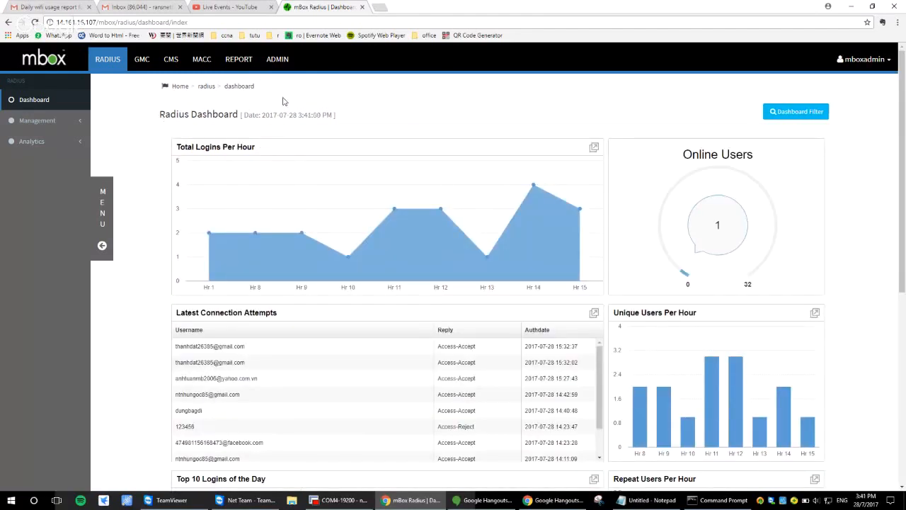
left_click(234, 61)
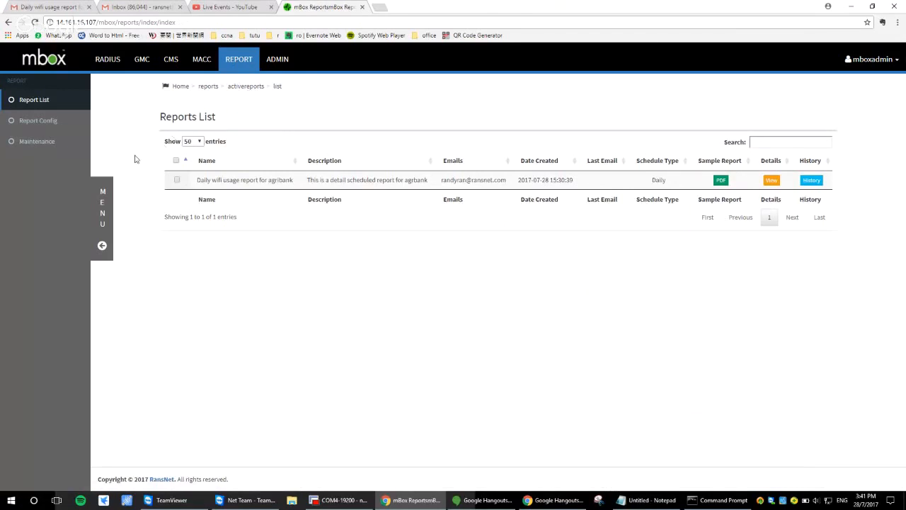
left_click(53, 121)
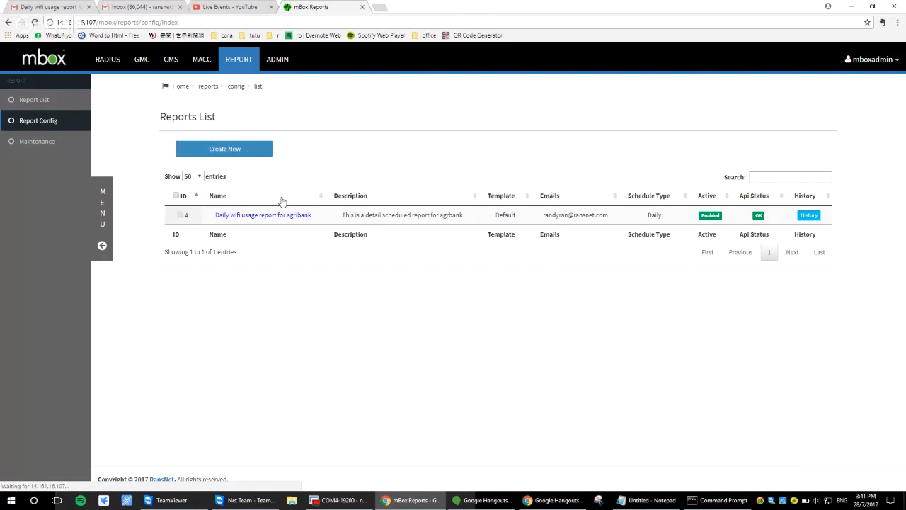
Reopen the Agribank report's configuration, review the item types available for the Radius module and save the report
scroll(298, 297, "down", 2)
left_click(254, 354)
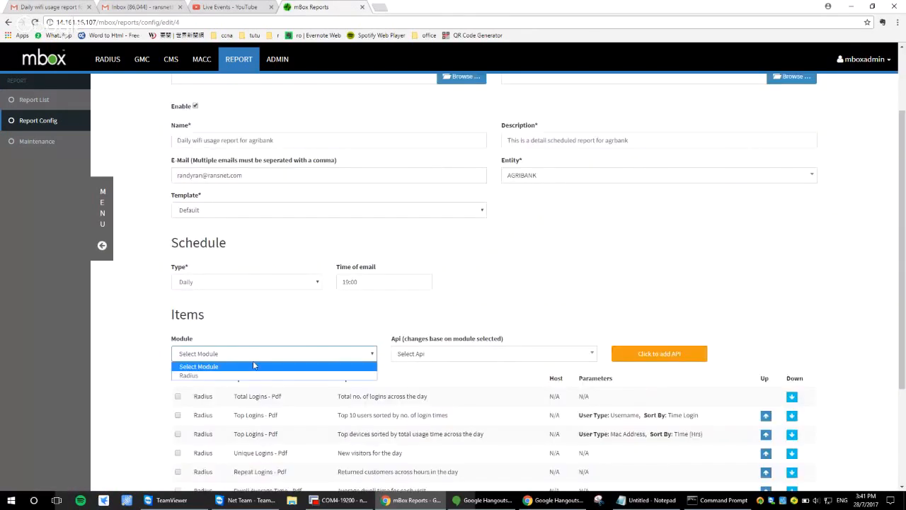
left_click(212, 375)
left_click(524, 353)
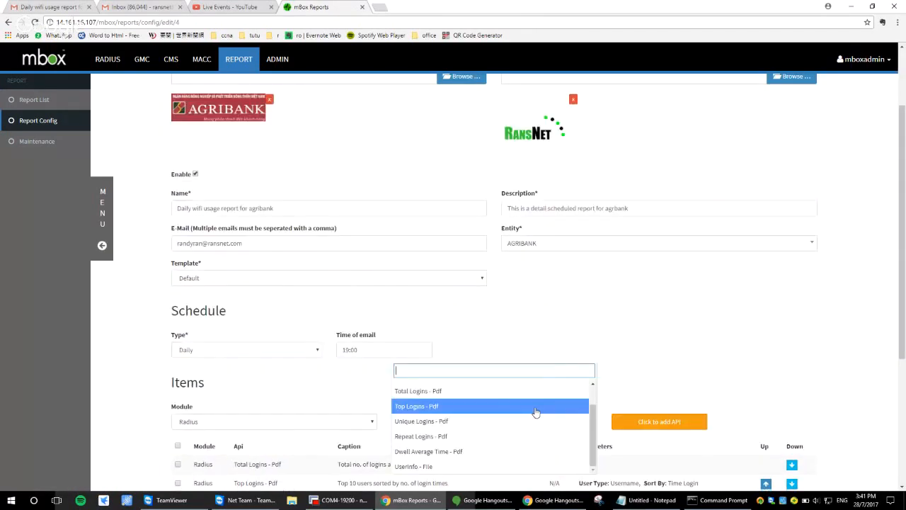
scroll(524, 354, "down", 3)
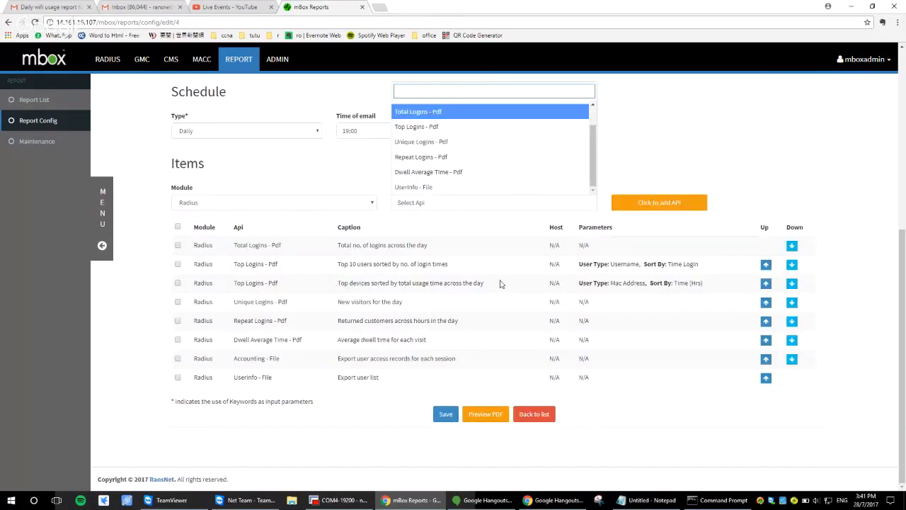
left_click(639, 400)
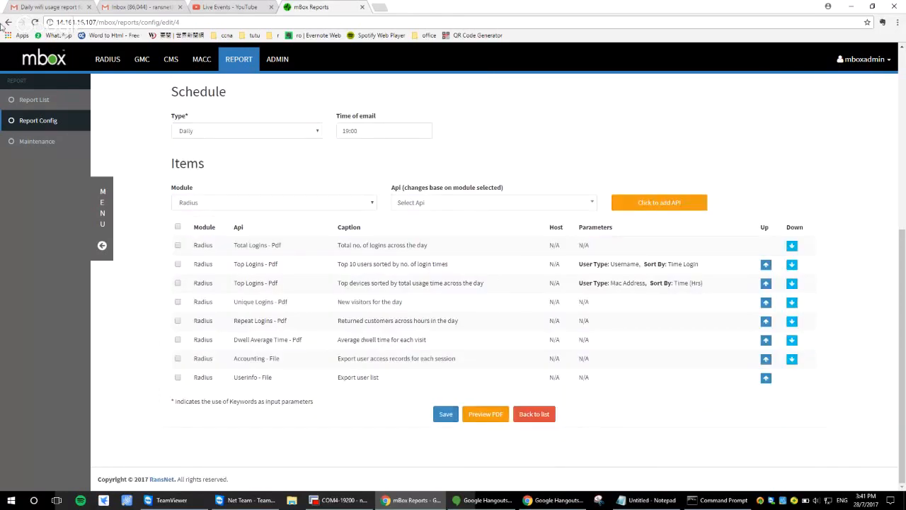
left_click(445, 414)
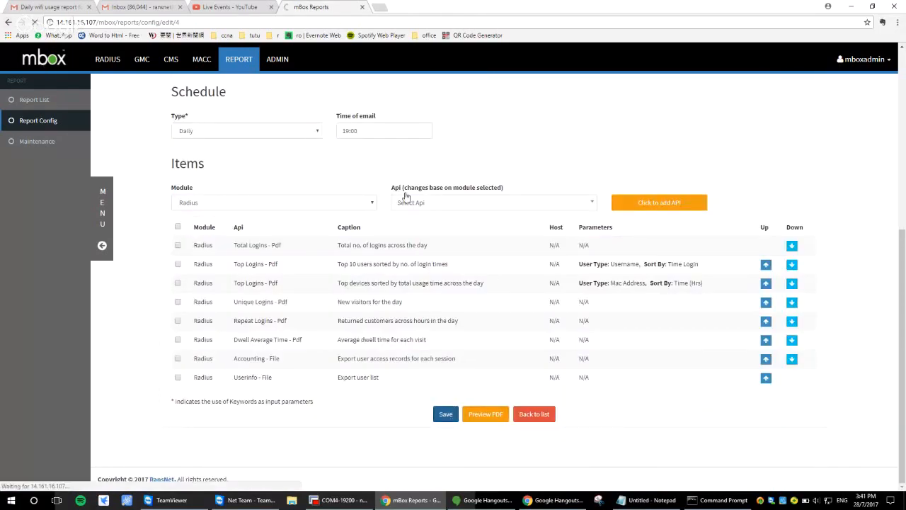